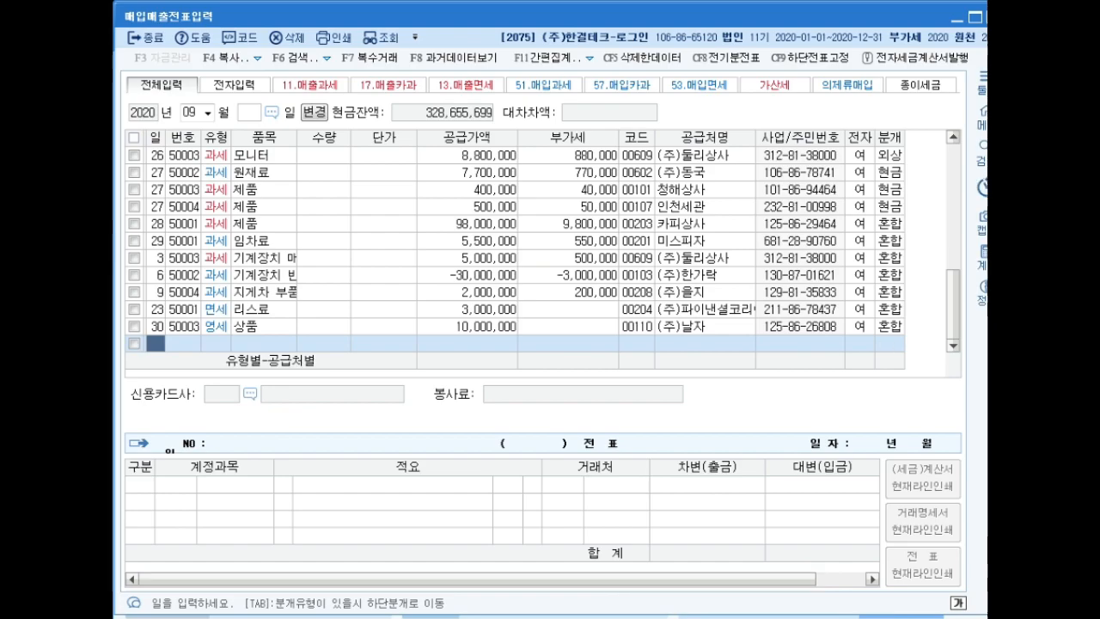
Switch from voucher entry to the 부가가치 form 공제받지못할매입세액명세서 and set its period to April through June 2020
{"action": "left_click", "coordinate": [992, 16]}
{"action": "left_click", "coordinate": [201, 40]}
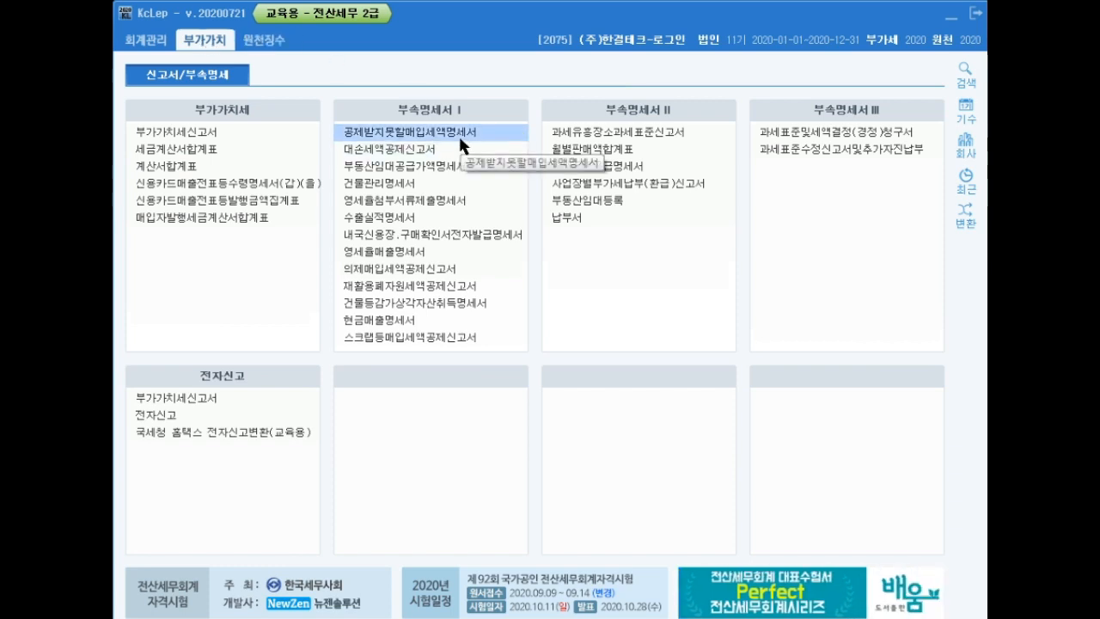
{"action": "left_click", "coordinate": [495, 131]}
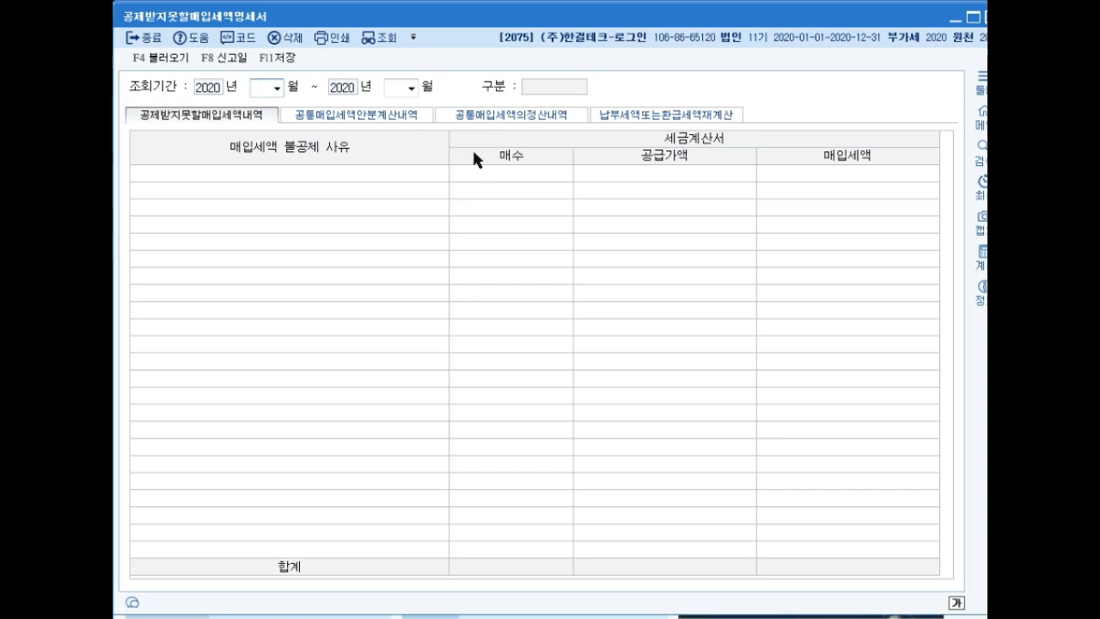
{"action": "type", "text": "4"}
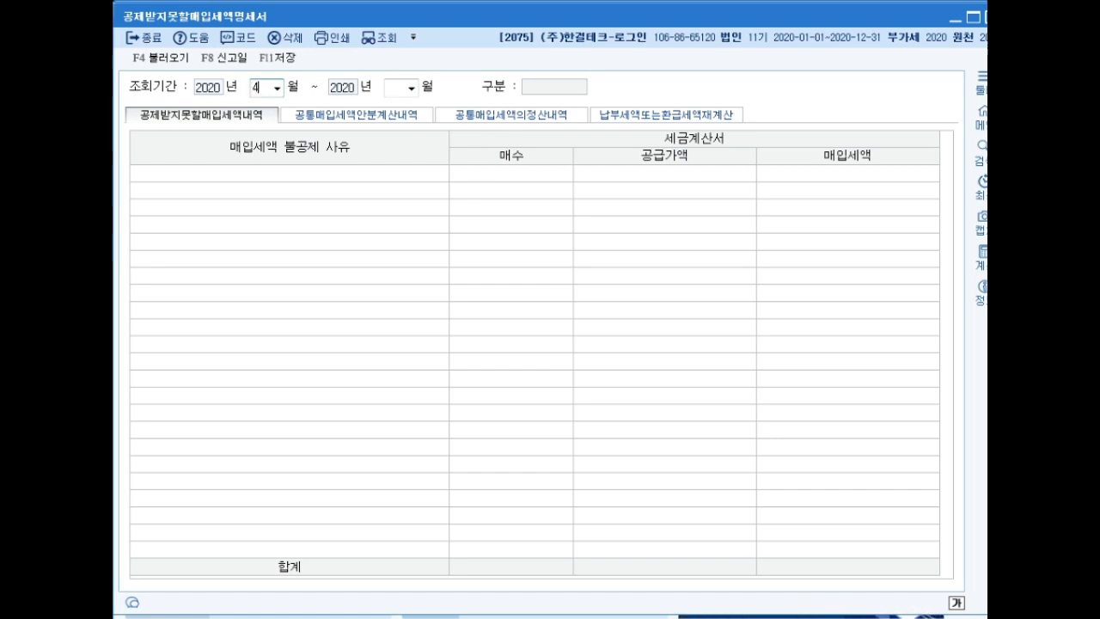
{"action": "key", "text": "Return"}
{"action": "type", "text": "6"}
{"action": "key", "text": "Return"}
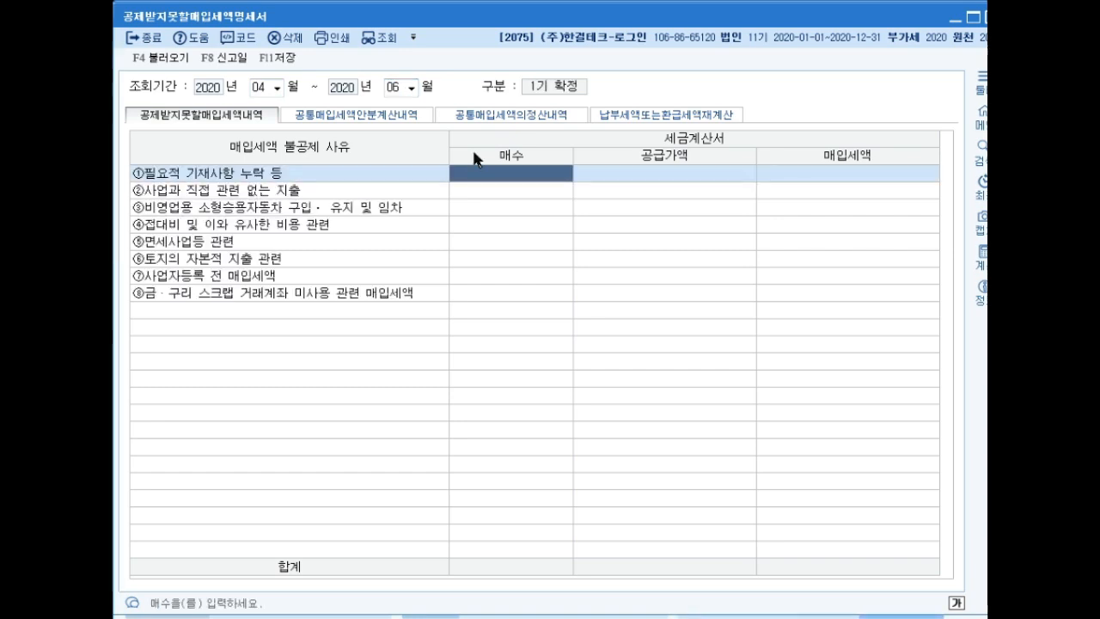
In 공통매입세액의정산내역, choose formula 1, 당해과세기간의 공급가액기준, without loading voucher data, and leave 구분 blank
{"action": "left_click", "coordinate": [523, 114]}
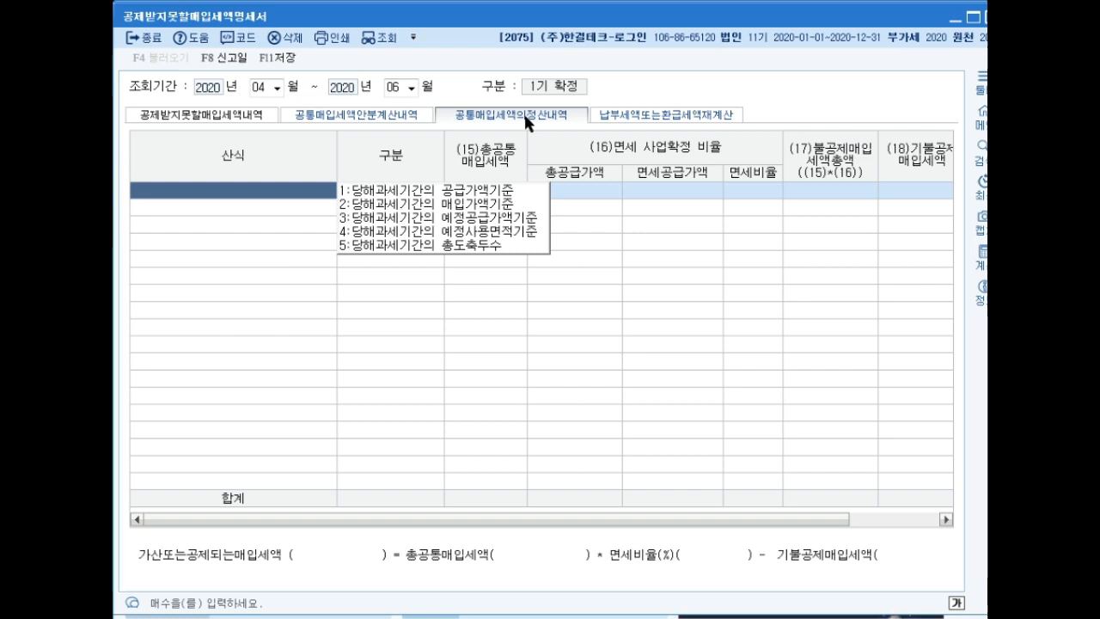
{"action": "key", "text": "1"}
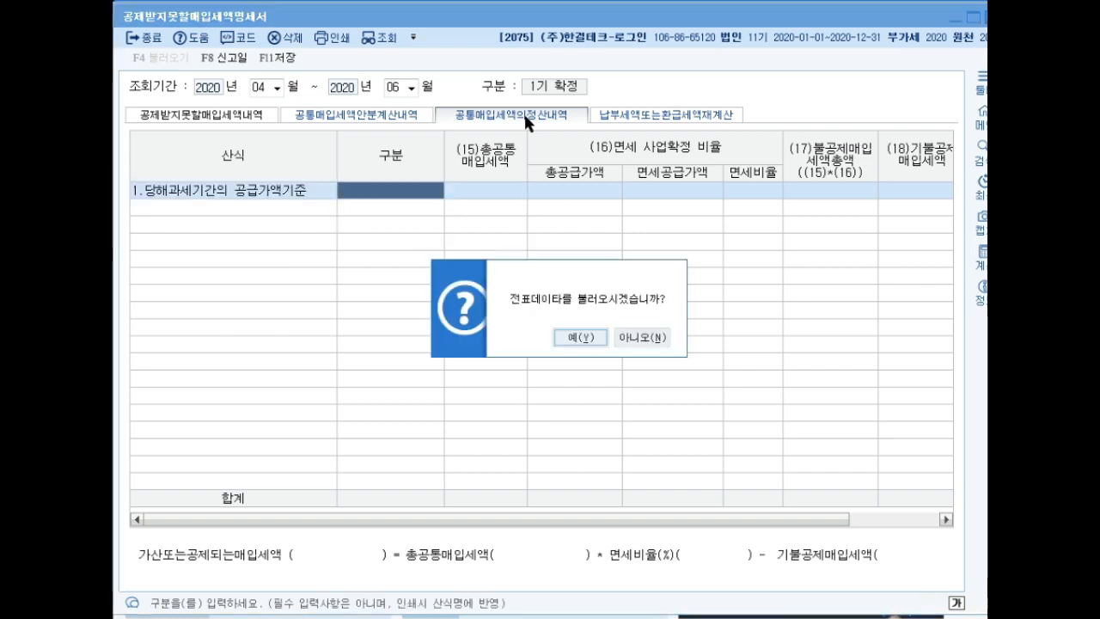
{"action": "left_click", "coordinate": [643, 337]}
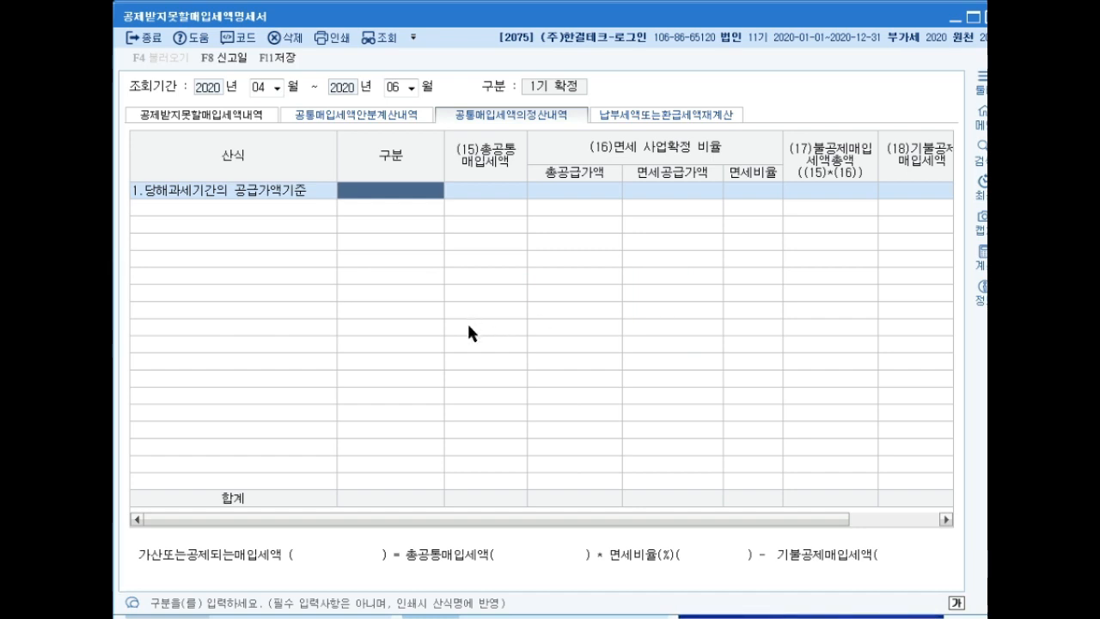
{"action": "key", "text": "Return"}
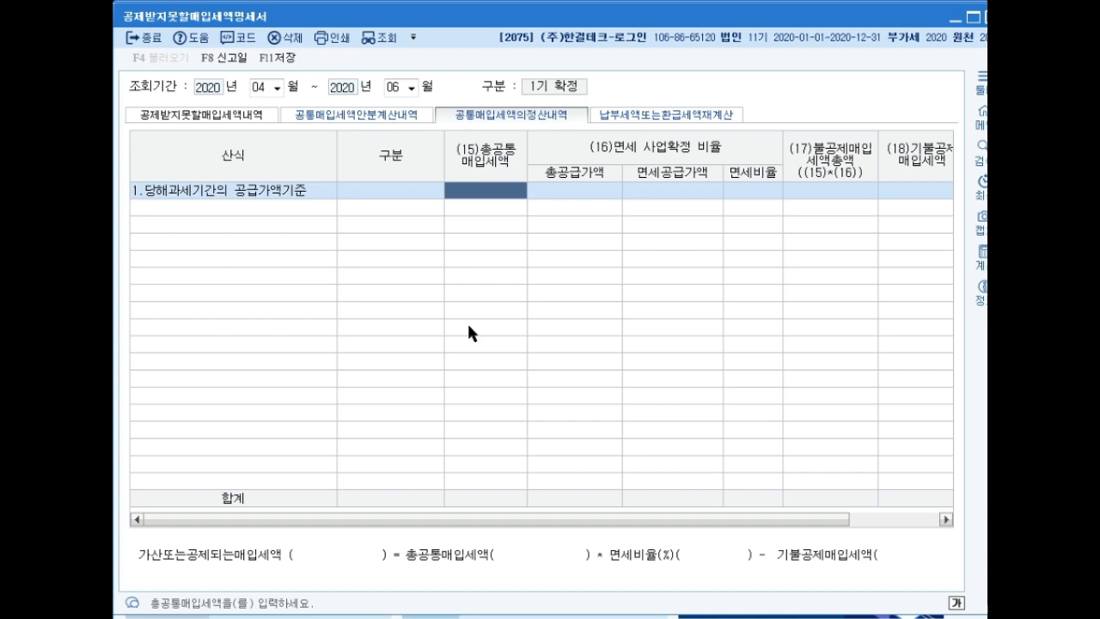
Enter 1,200,000 as the total common input tax (총공통매입세액) and 43,000,000 as the total supply value (총공급가액)
{"action": "type", "text": "1200000"}
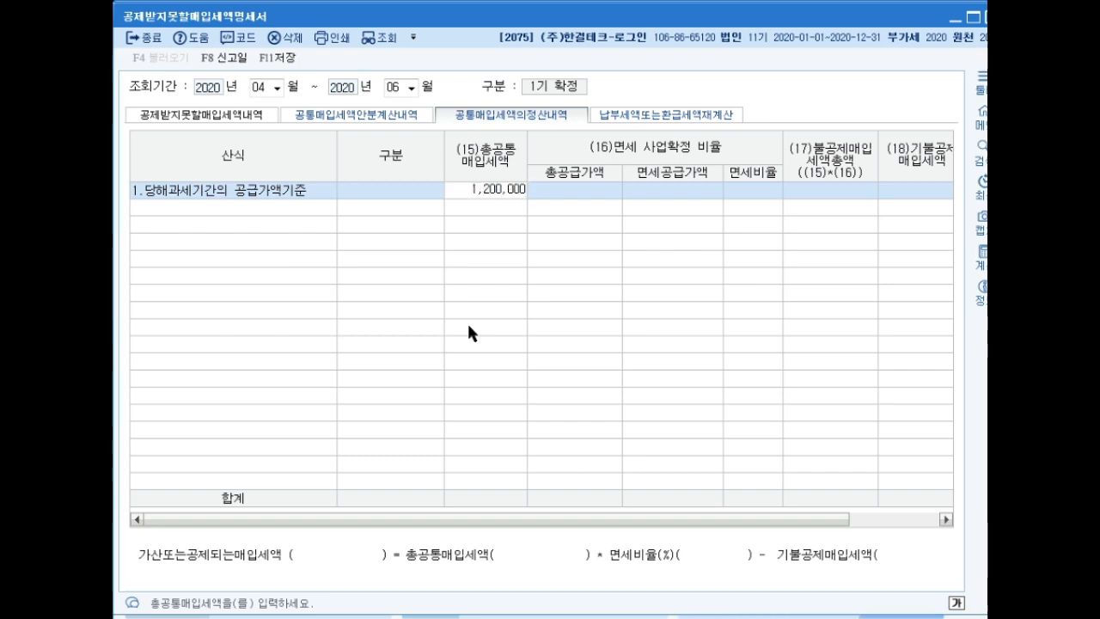
{"action": "key", "text": "Return"}
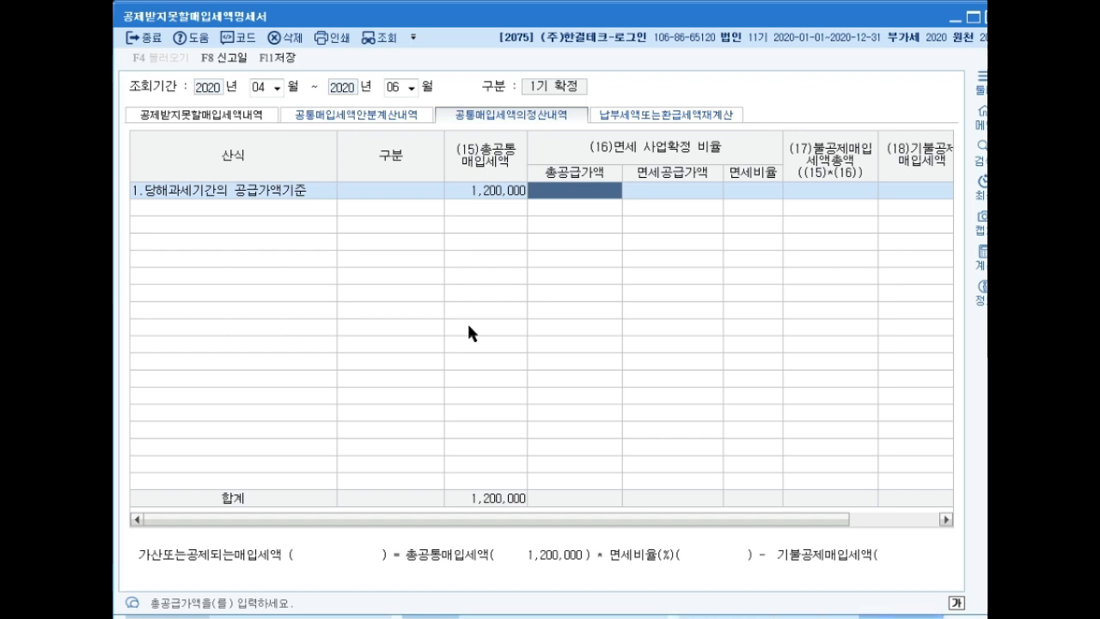
{"action": "type", "text": "4"}
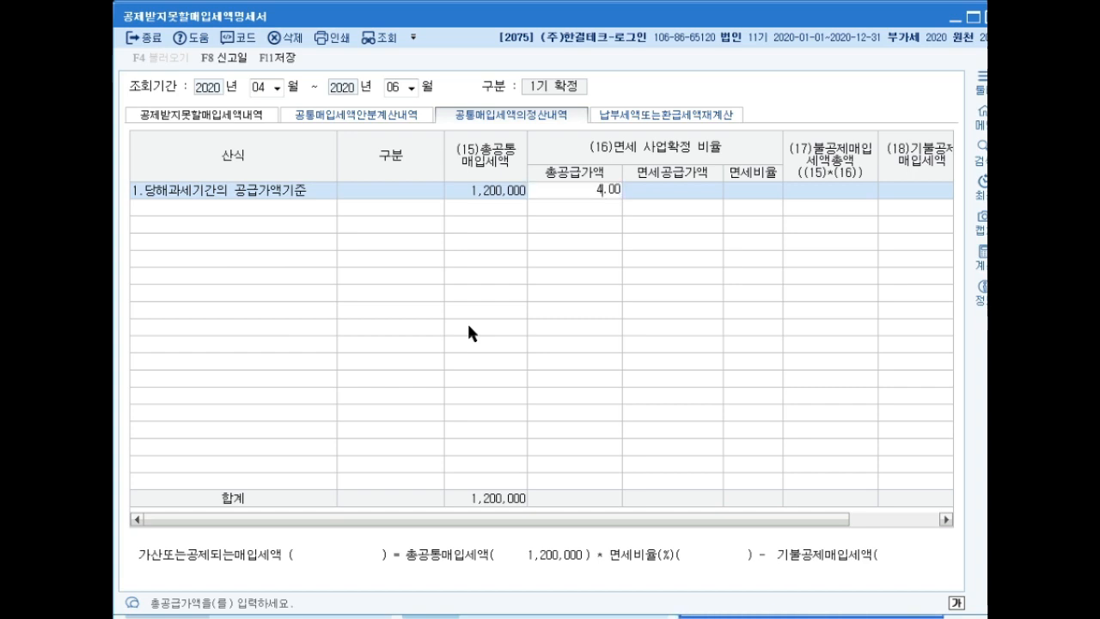
{"action": "type", "text": "3"}
{"action": "key", "text": "plus"}
{"action": "key", "text": "plus"}
{"action": "key", "text": "plus"}
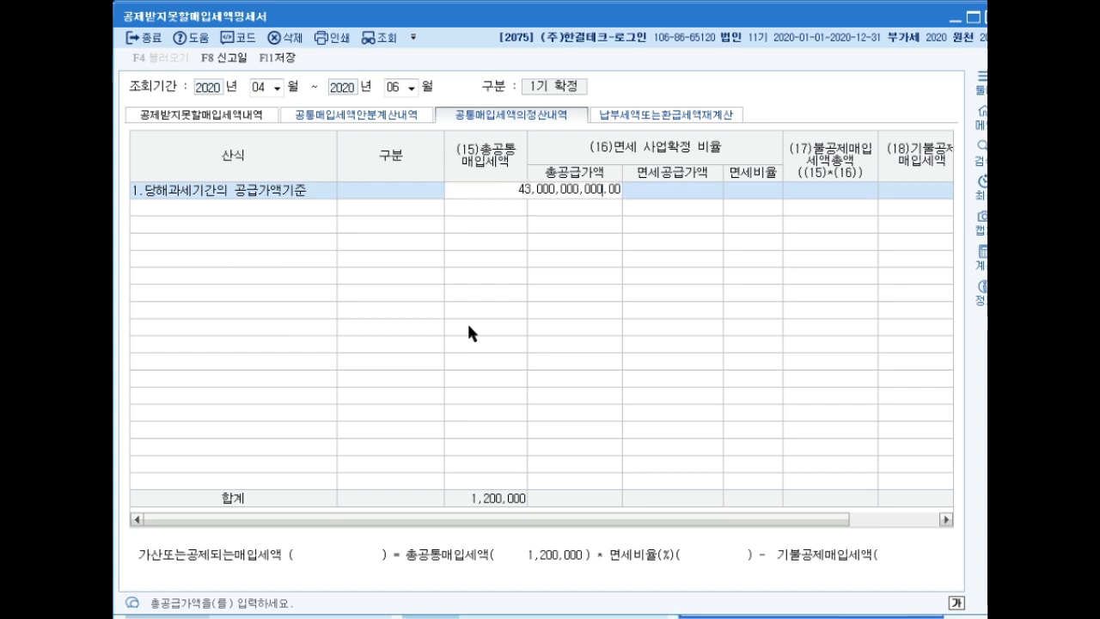
{"action": "key", "text": "BackSpace"}
{"action": "key", "text": "BackSpace"}
{"action": "key", "text": "BackSpace"}
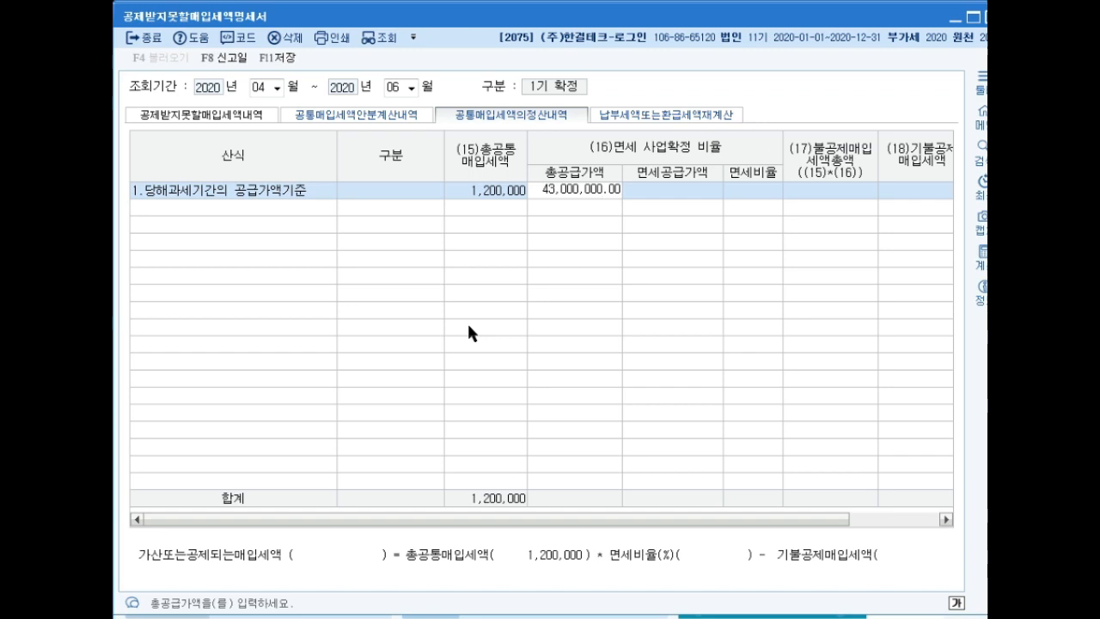
{"action": "key", "text": "Return"}
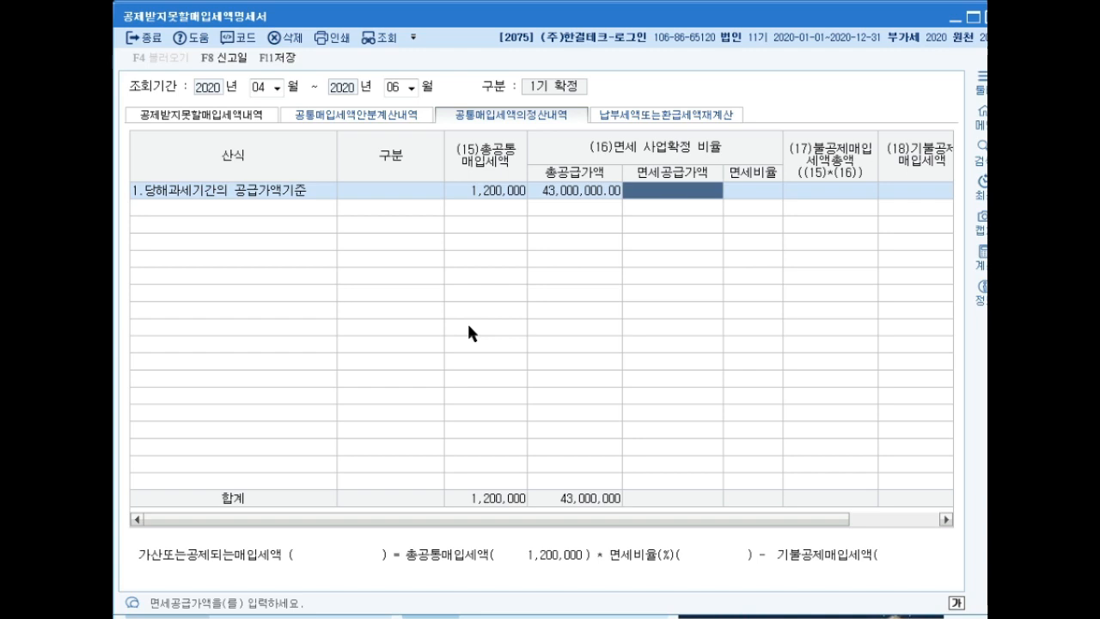
Enter 10,000,000 as the tax-exempt supply value (면세공급가액) and 200,000 as the already non-deducted input tax (기불공제매입세액)
{"action": "type", "text": "10000000"}
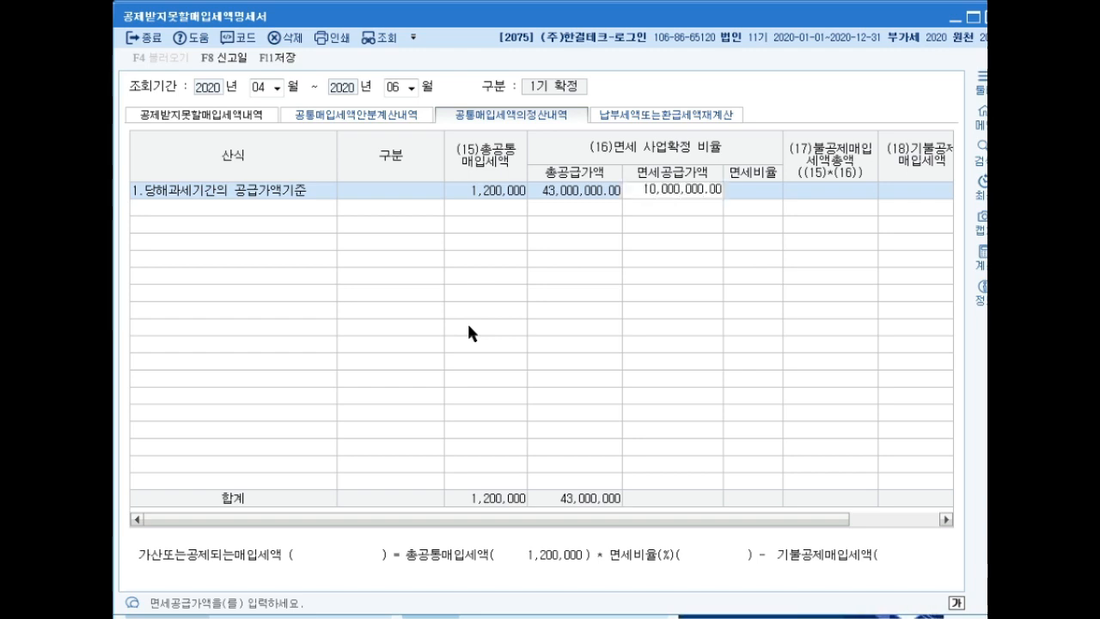
{"action": "key", "text": "Return"}
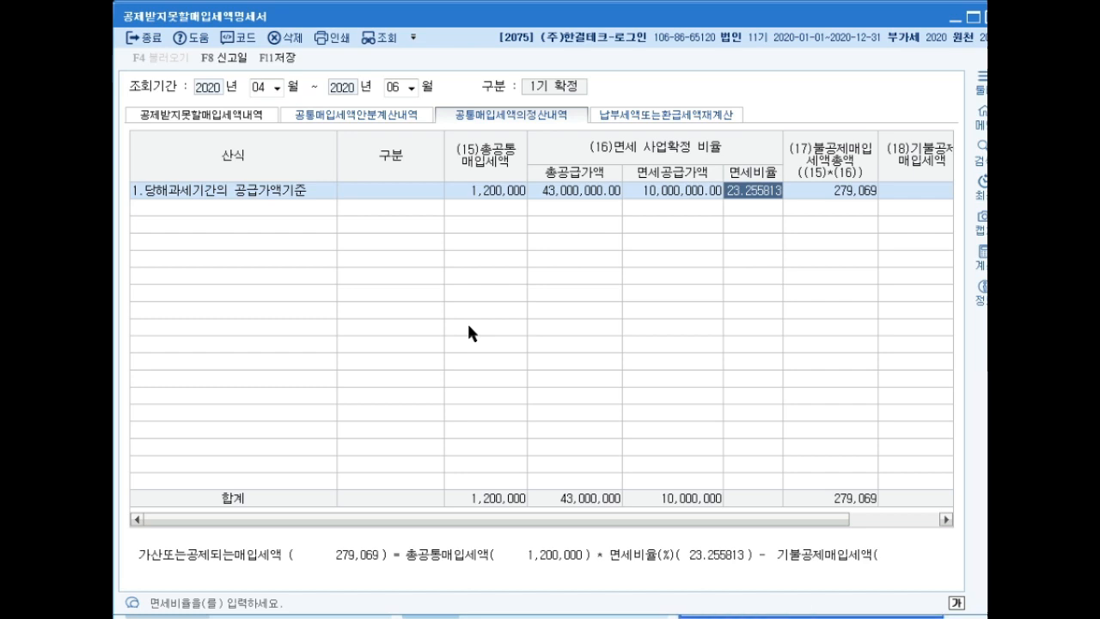
{"action": "key", "text": "Return"}
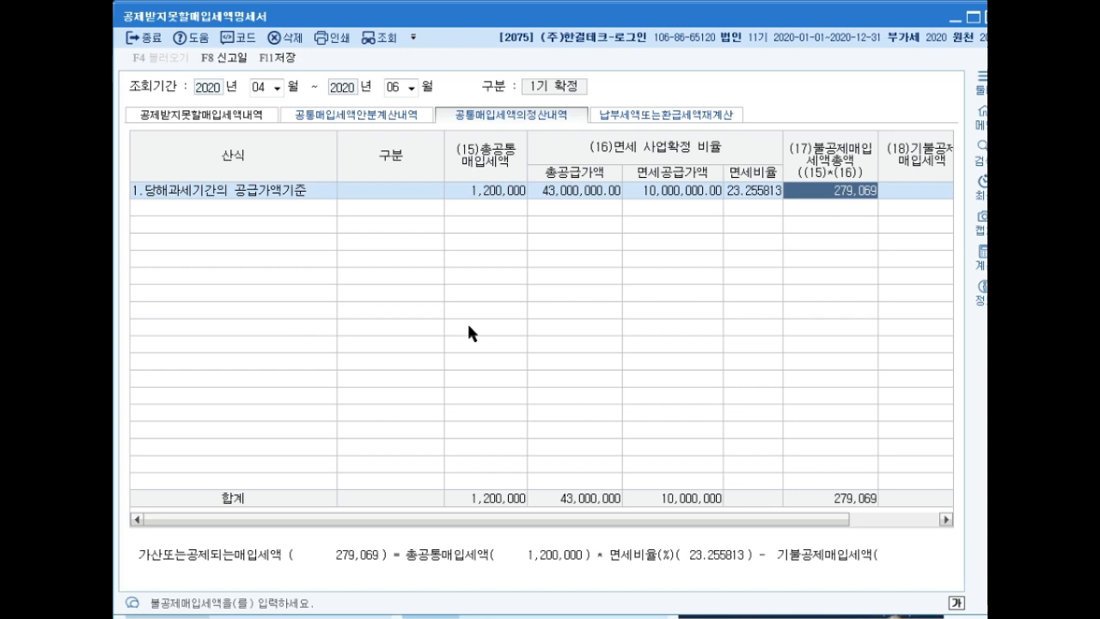
{"action": "key", "text": "Return"}
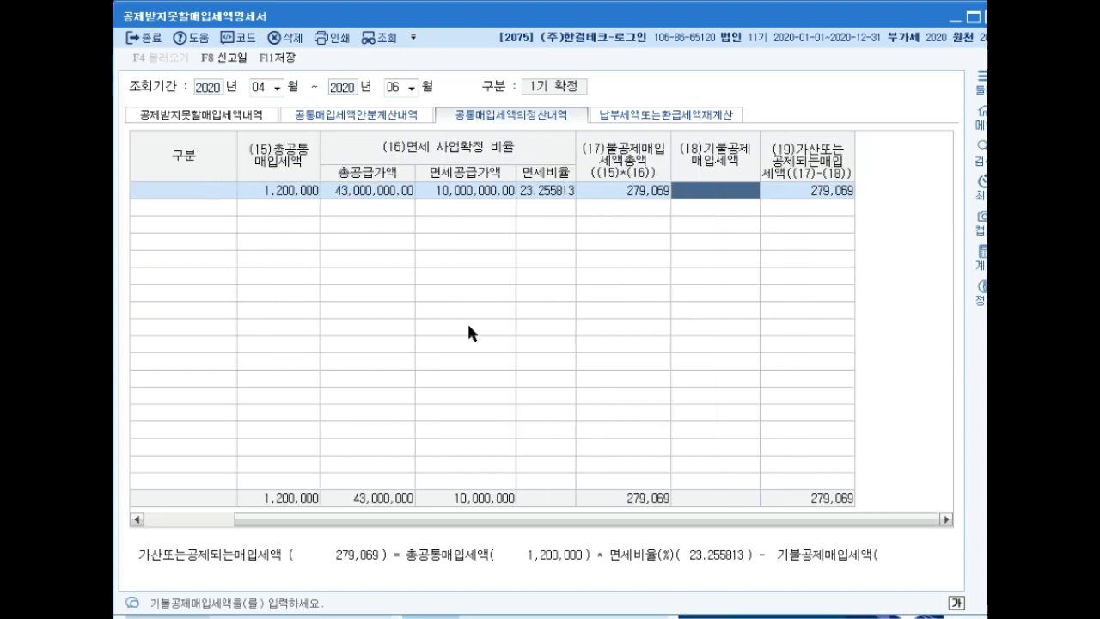
{"action": "type", "text": "2000000"}
{"action": "key", "text": "Return"}
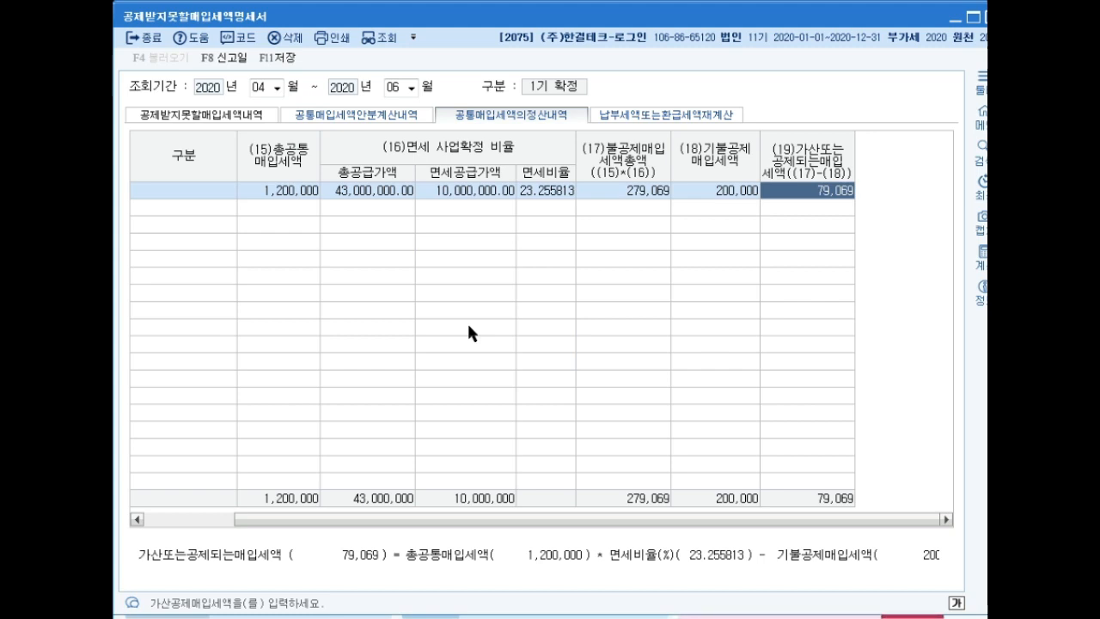
{"action": "key", "text": "Return"}
{"action": "key", "text": "Up"}
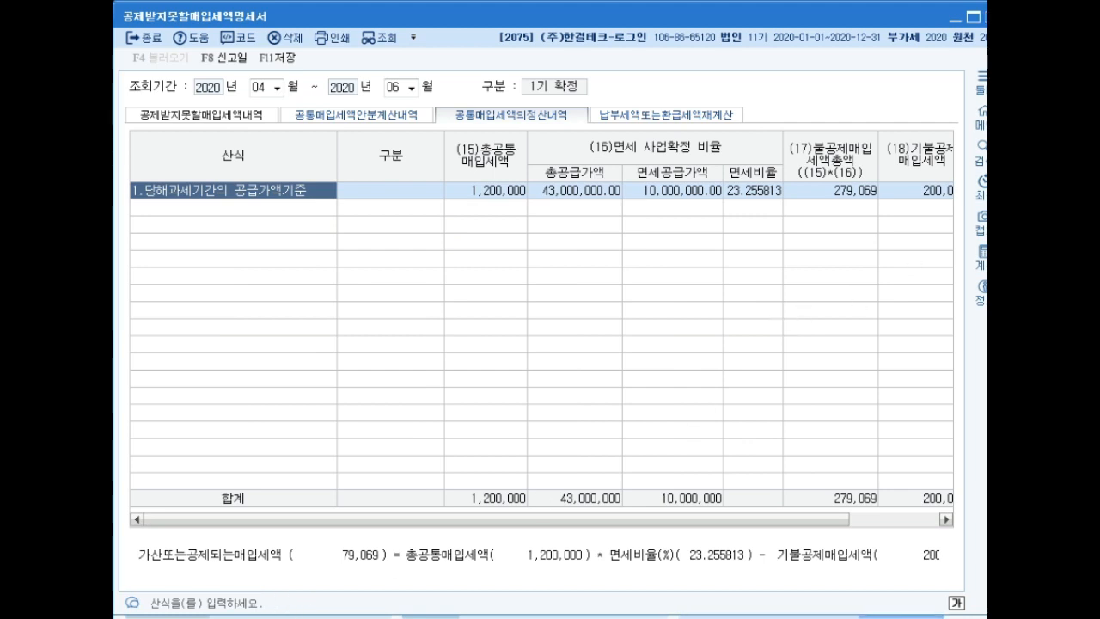
Close the statement and open the VAT return (부가가치세신고서) for October 1 through December 31, 2020
{"action": "key", "text": "Escape"}
{"action": "left_click", "coordinate": [540, 350]}
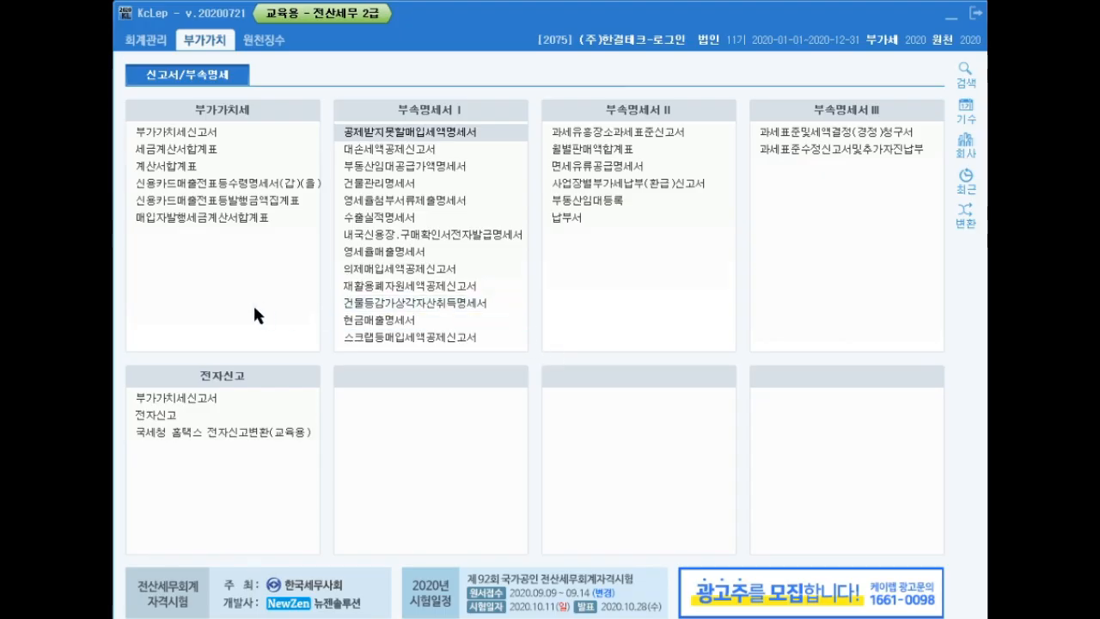
{"action": "left_click", "coordinate": [212, 130]}
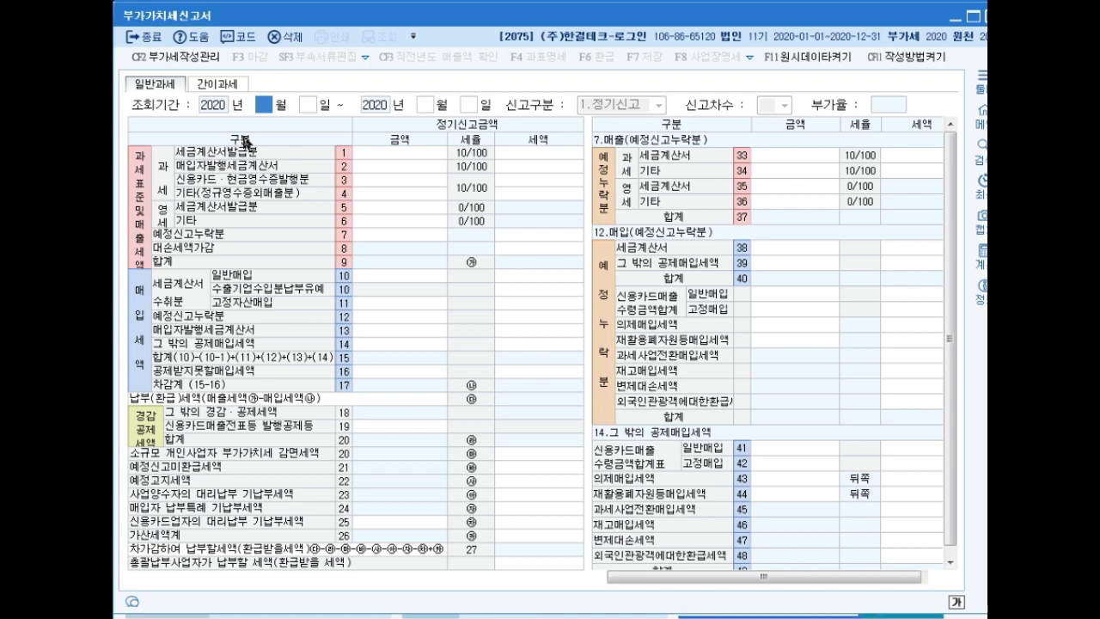
{"action": "type", "text": "10"}
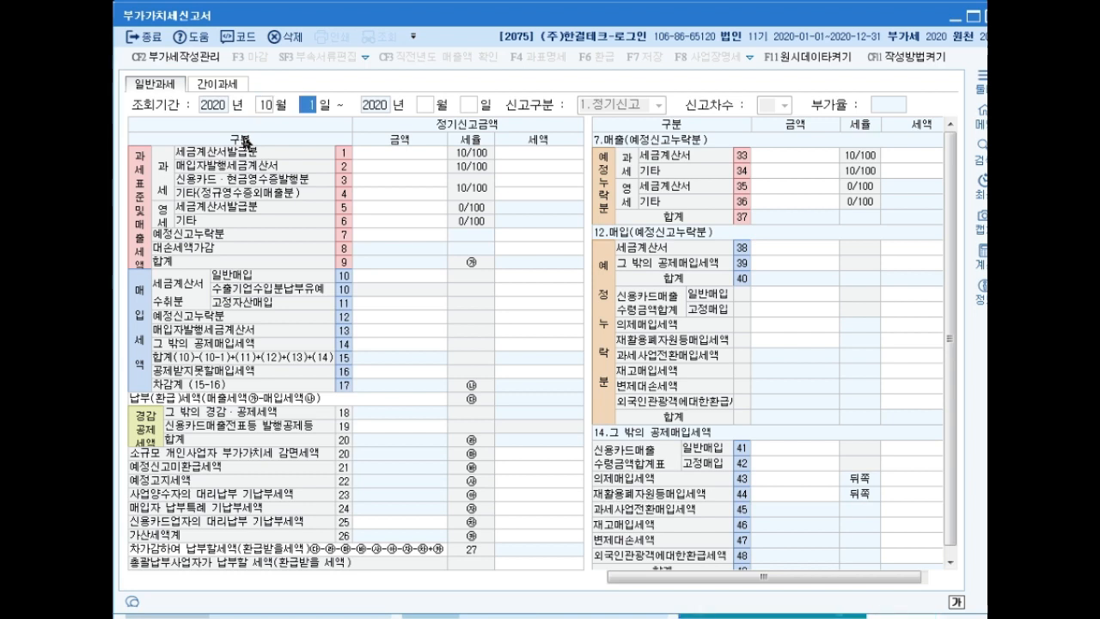
{"action": "key", "text": "Return"}
{"action": "type", "text": "12"}
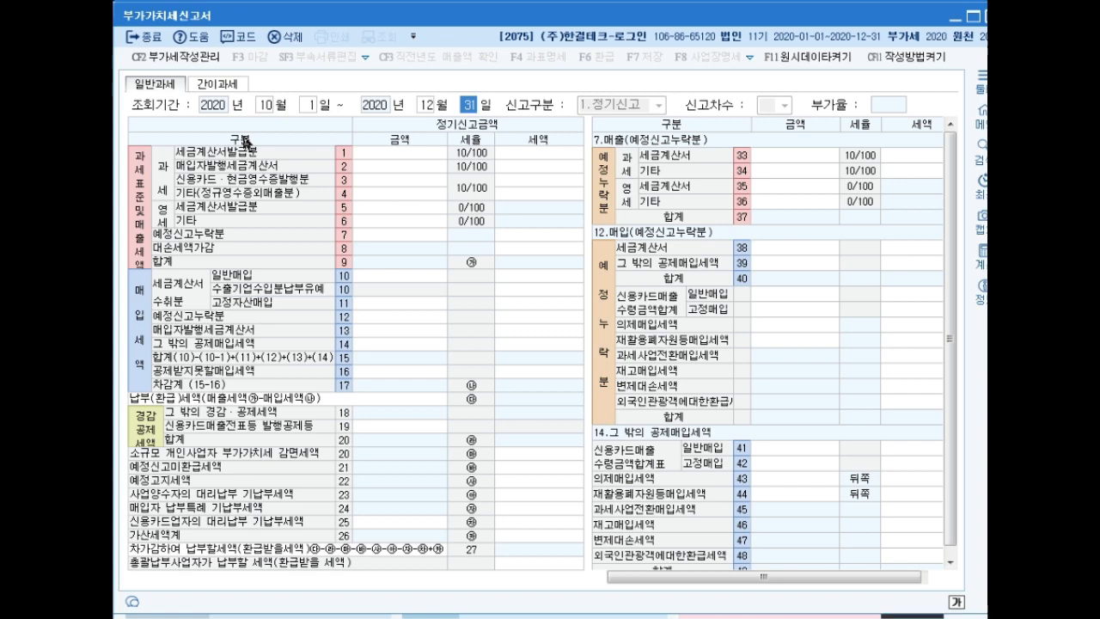
{"action": "key", "text": "Return"}
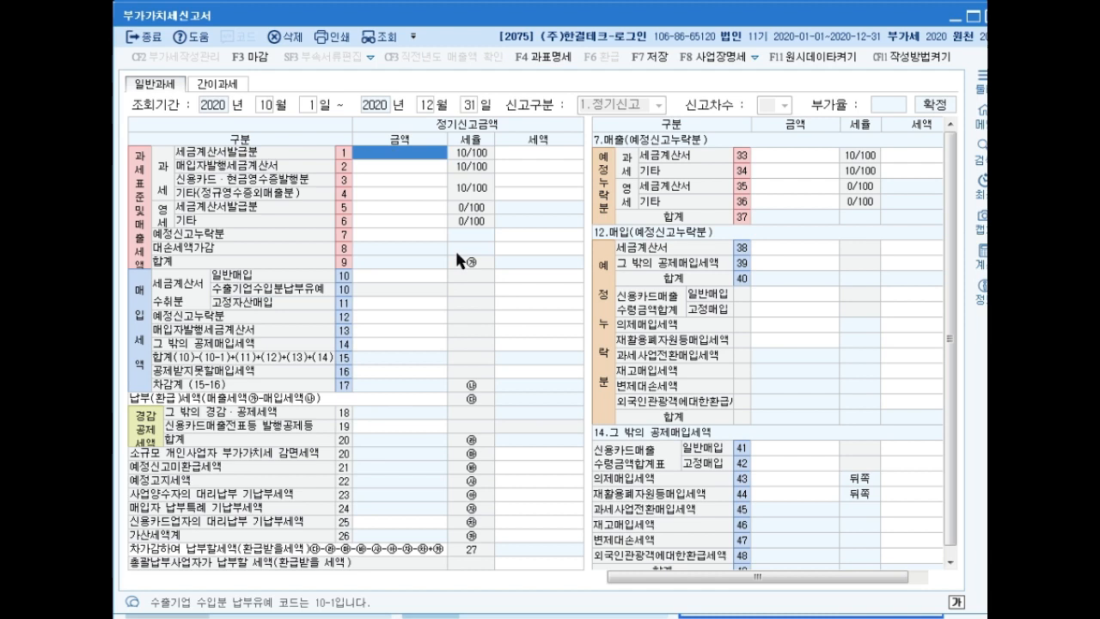
Enter taxable sales of 450,000,000 for 세금계산서발급분 and 30,000,000 for 신용카드·현금영수증발행분
{"action": "type", "text": "450000000"}
{"action": "key", "text": "Return"}
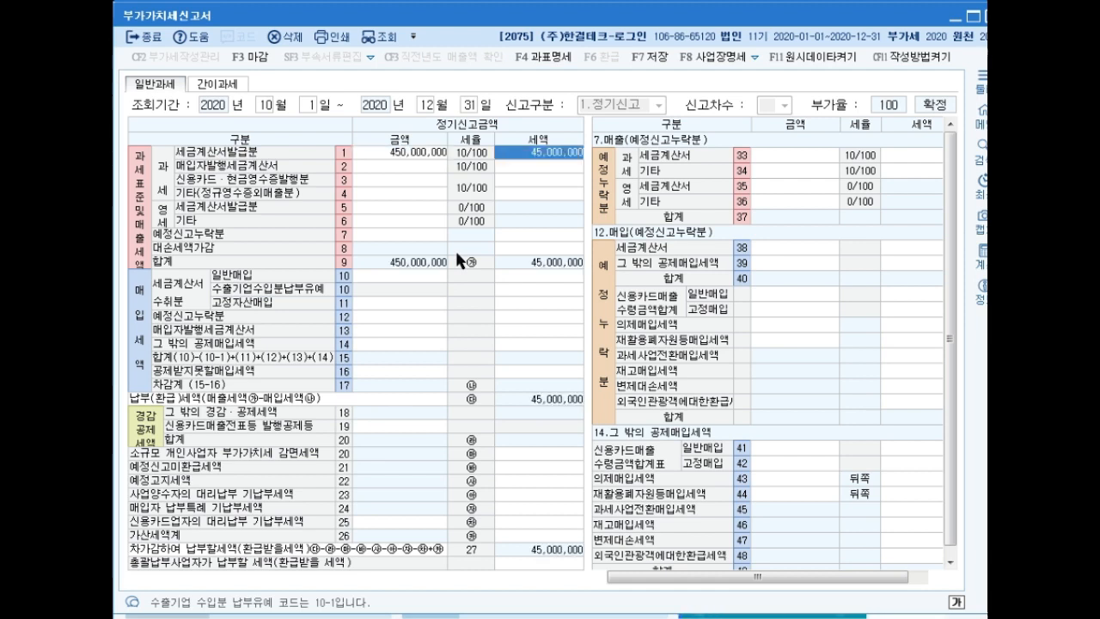
{"action": "key", "text": "Return"}
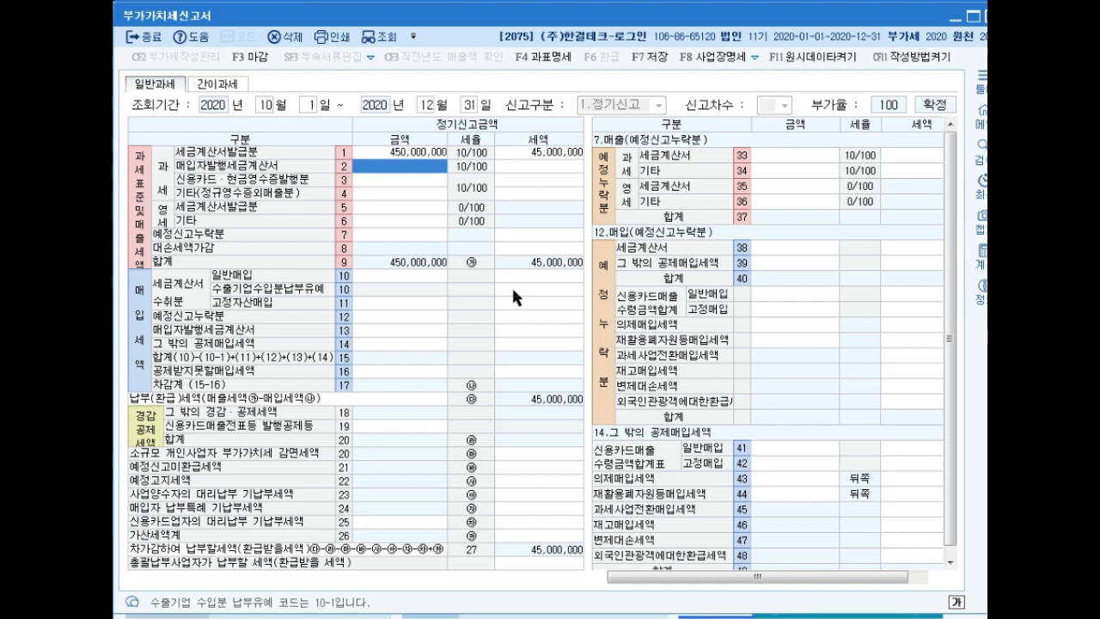
{"action": "left_click", "coordinate": [407, 177]}
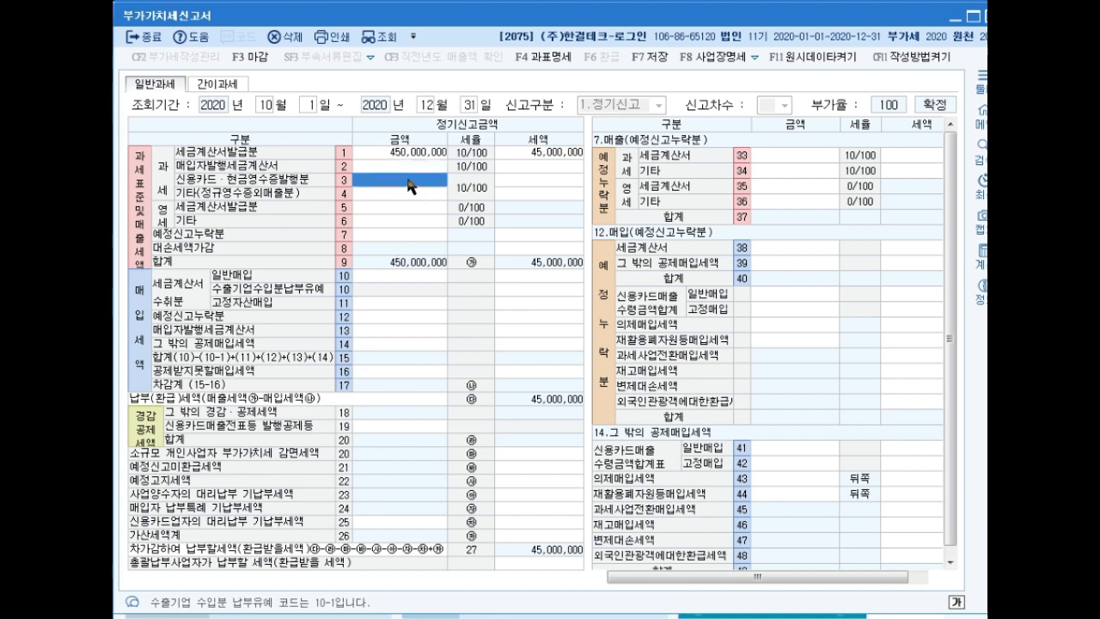
{"action": "type", "text": "30000000"}
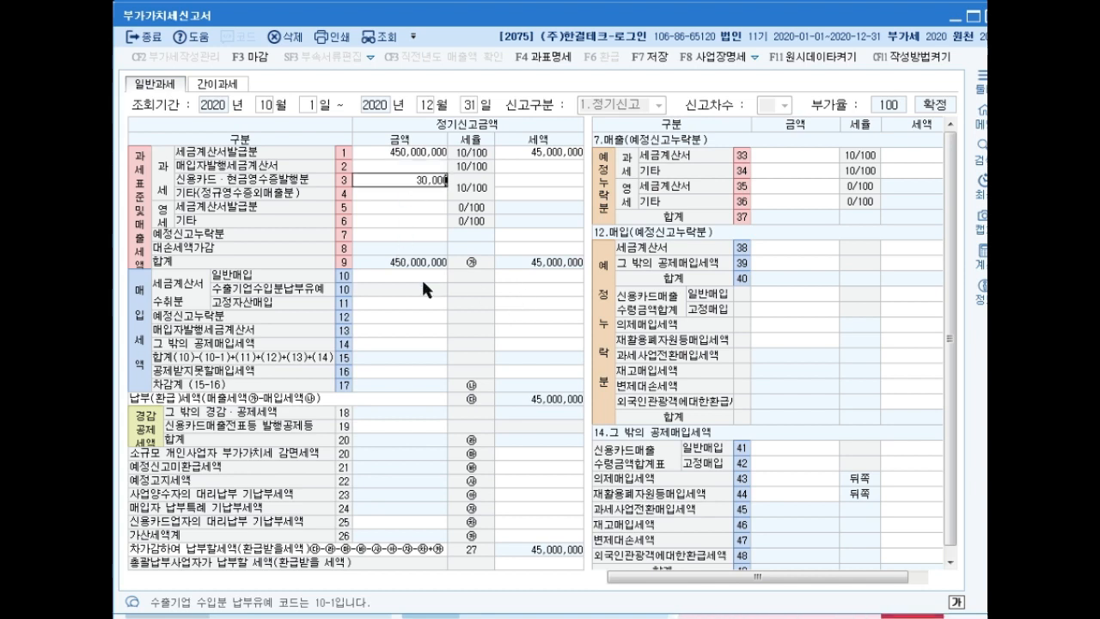
{"action": "key", "text": "Return"}
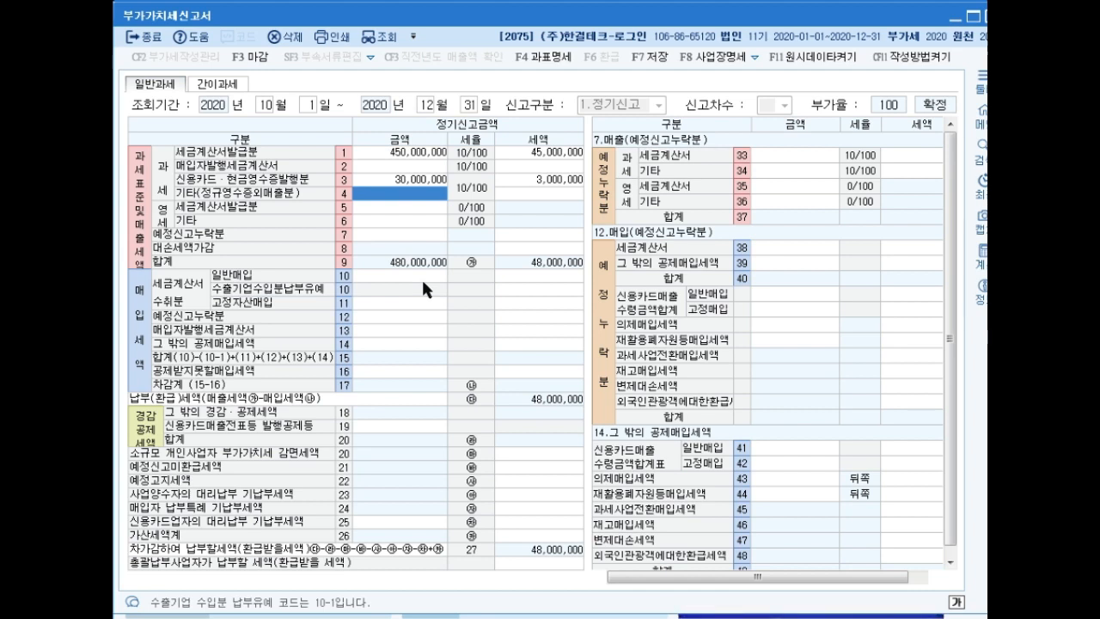
Enter 100,000,000 as the zero-rated (영세) sales amount under 기타
{"action": "left_click", "coordinate": [371, 221]}
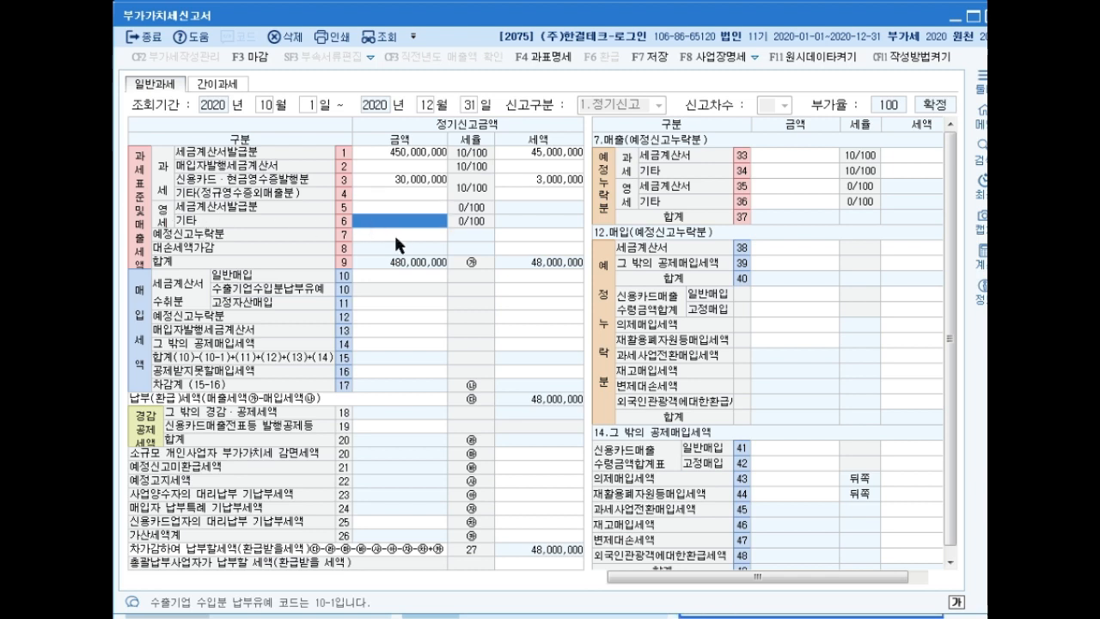
{"action": "type", "text": "100000000"}
{"action": "key", "text": "Return"}
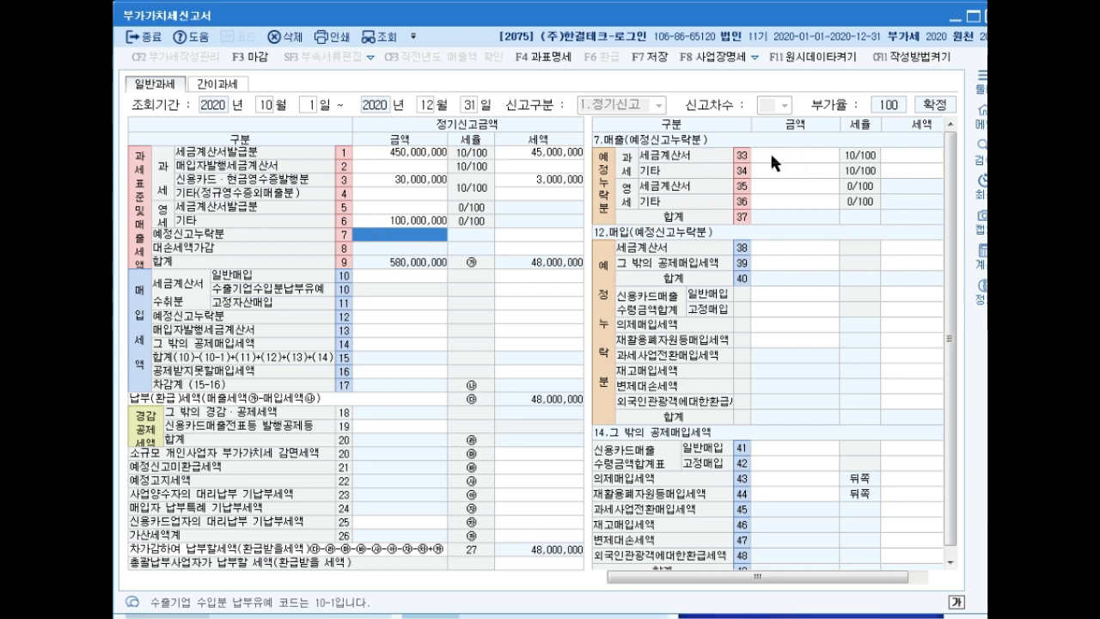
Enter 10,000,000 as the taxable 기타 sales amount in the section for sales omitted from the preliminary return (예정신고누락분)
{"action": "left_click", "coordinate": [792, 171]}
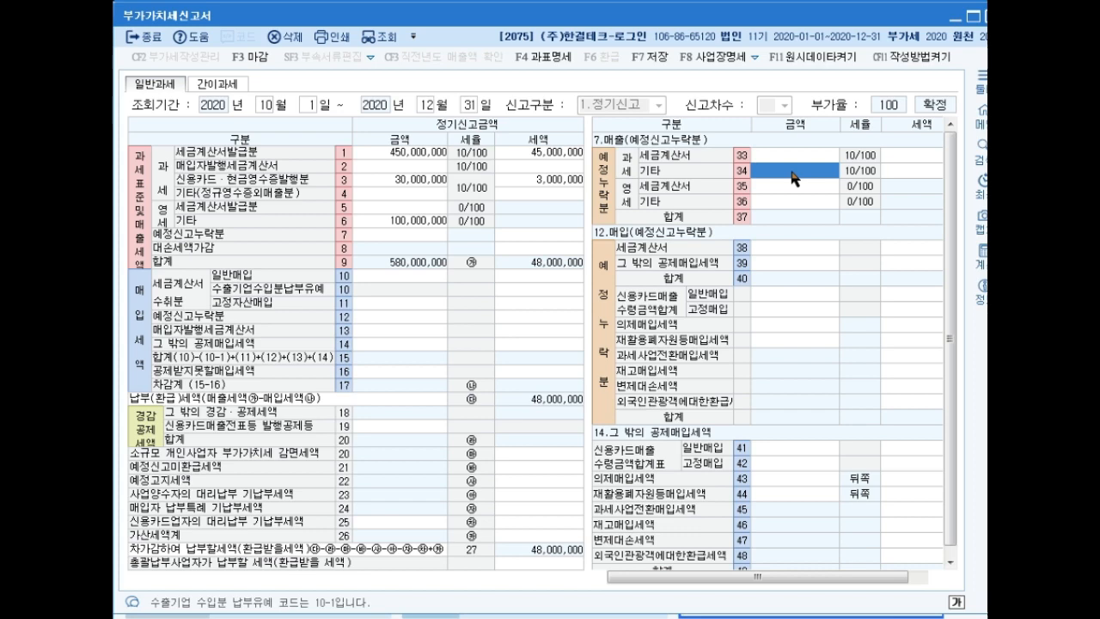
{"action": "type", "text": "10000000"}
{"action": "key", "text": "Return"}
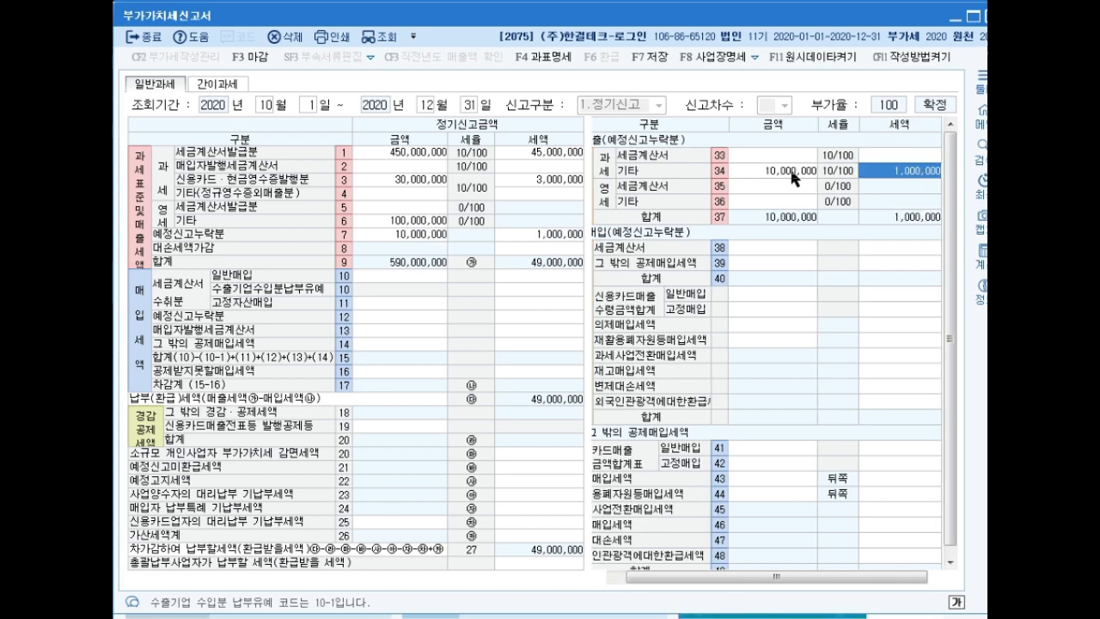
{"action": "key", "text": "Return"}
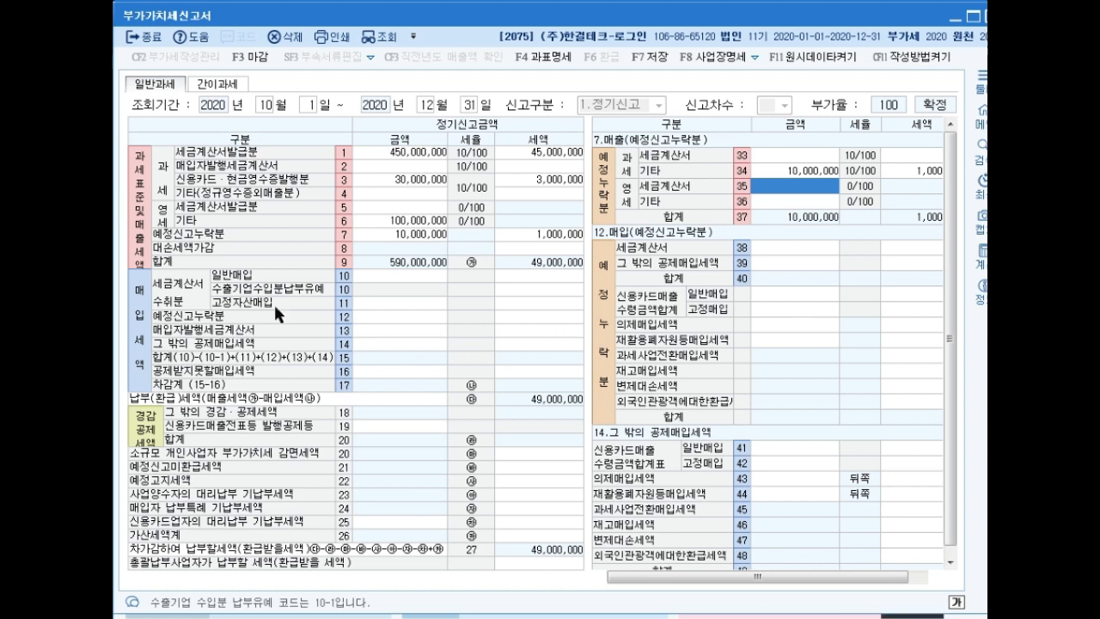
Enter 220,000,000 as the 일반매입 amount under 세금계산서 수취분, with 22,000,000 tax
{"action": "left_click", "coordinate": [383, 277]}
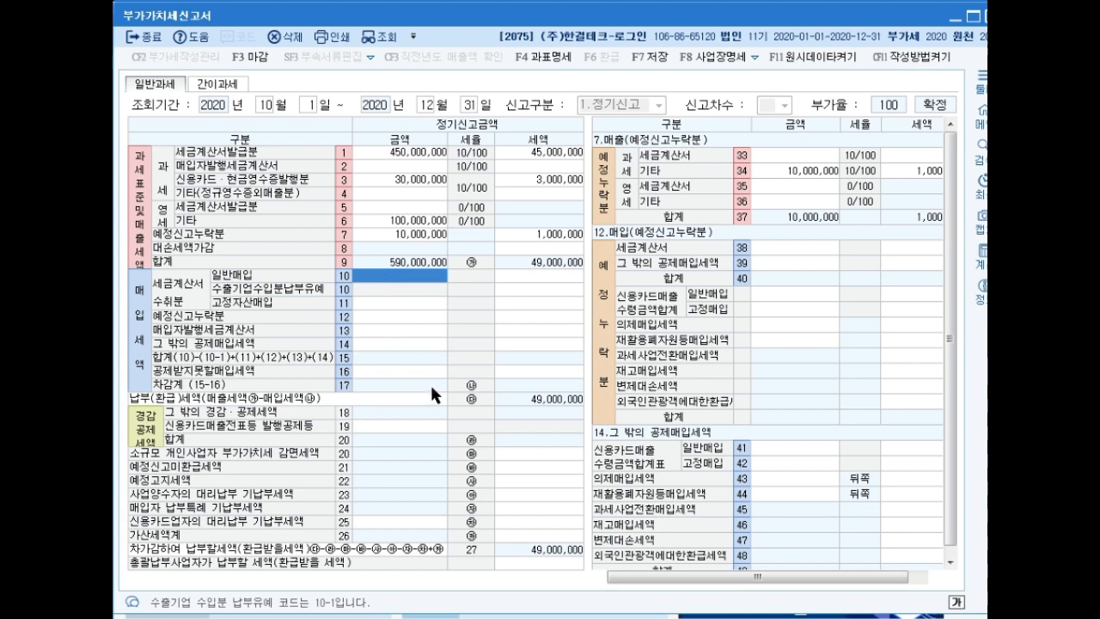
{"action": "type", "text": "220,000,0"}
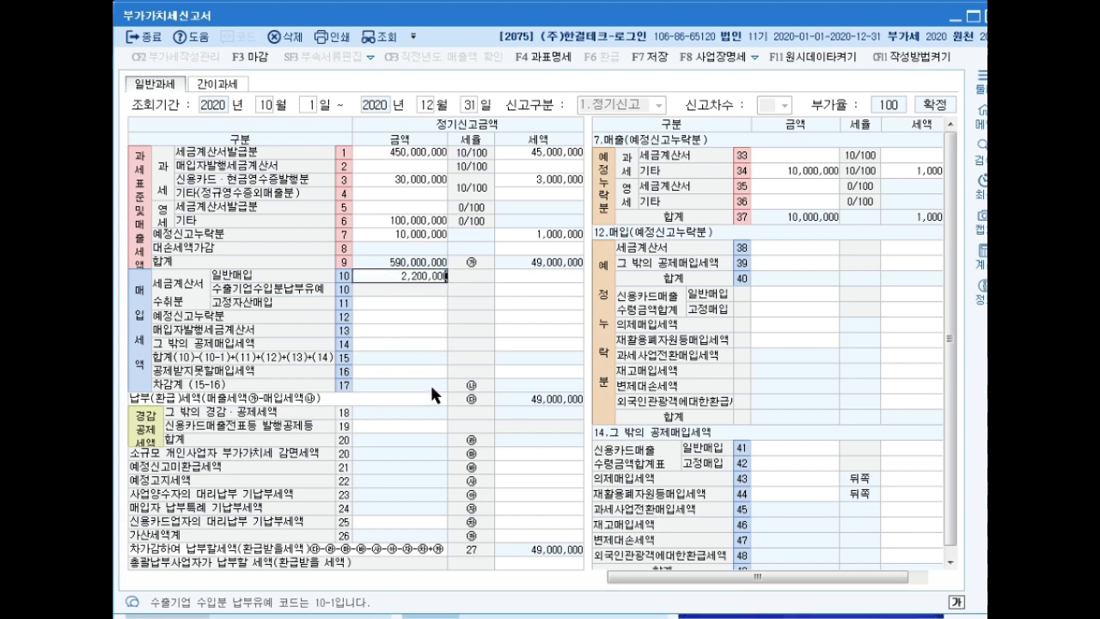
{"action": "type", "text": "00"}
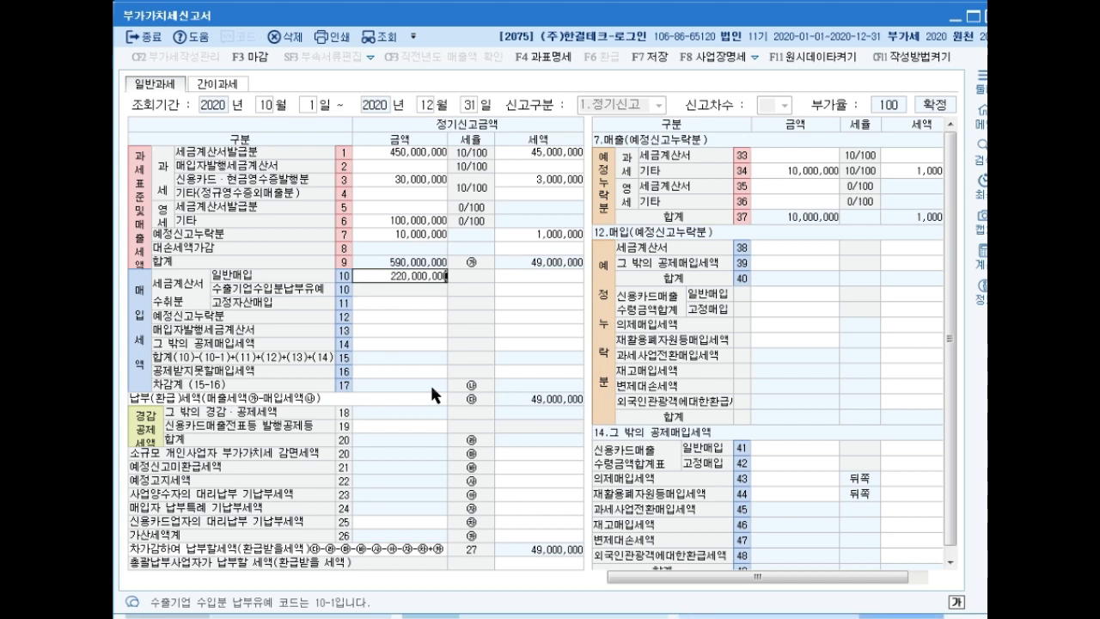
{"action": "key", "text": "Return"}
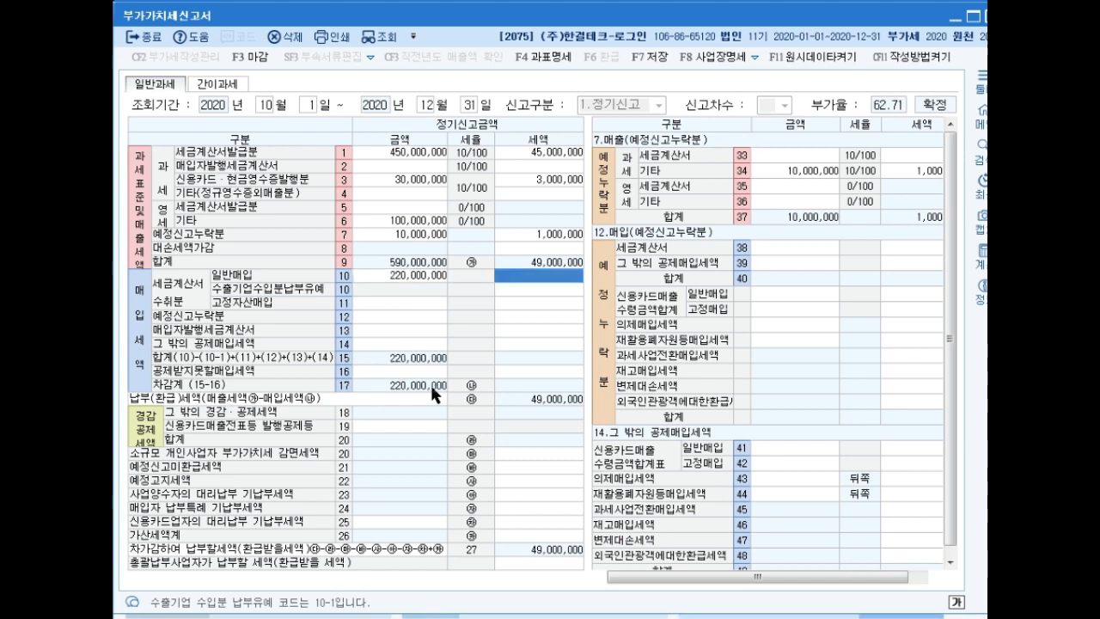
{"action": "type", "text": "22,000"}
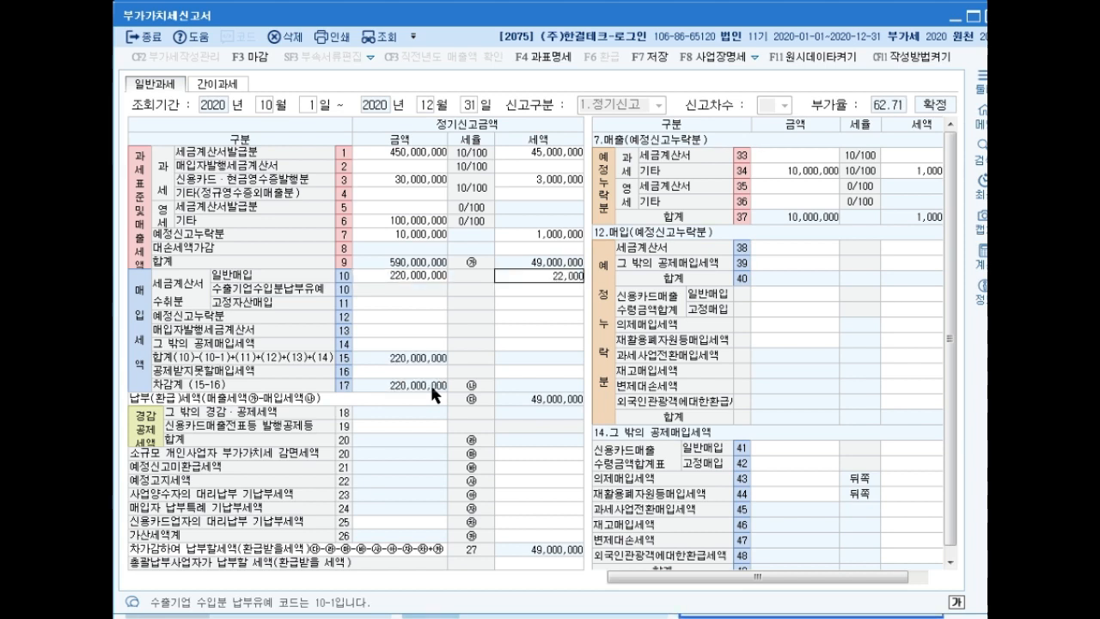
{"action": "type", "text": ",000"}
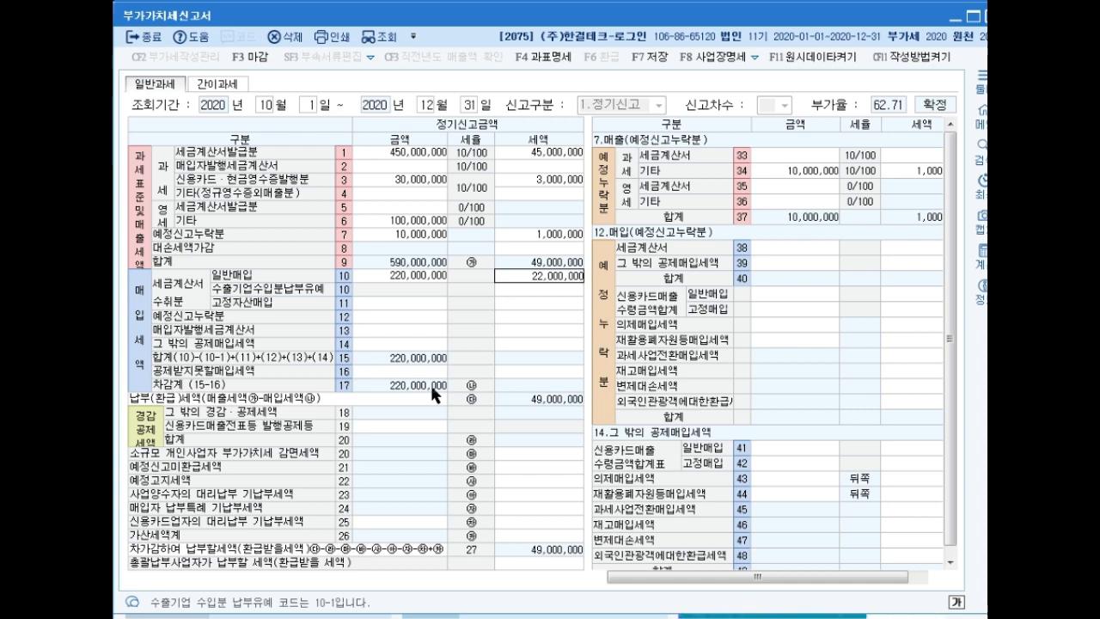
{"action": "key", "text": "Return"}
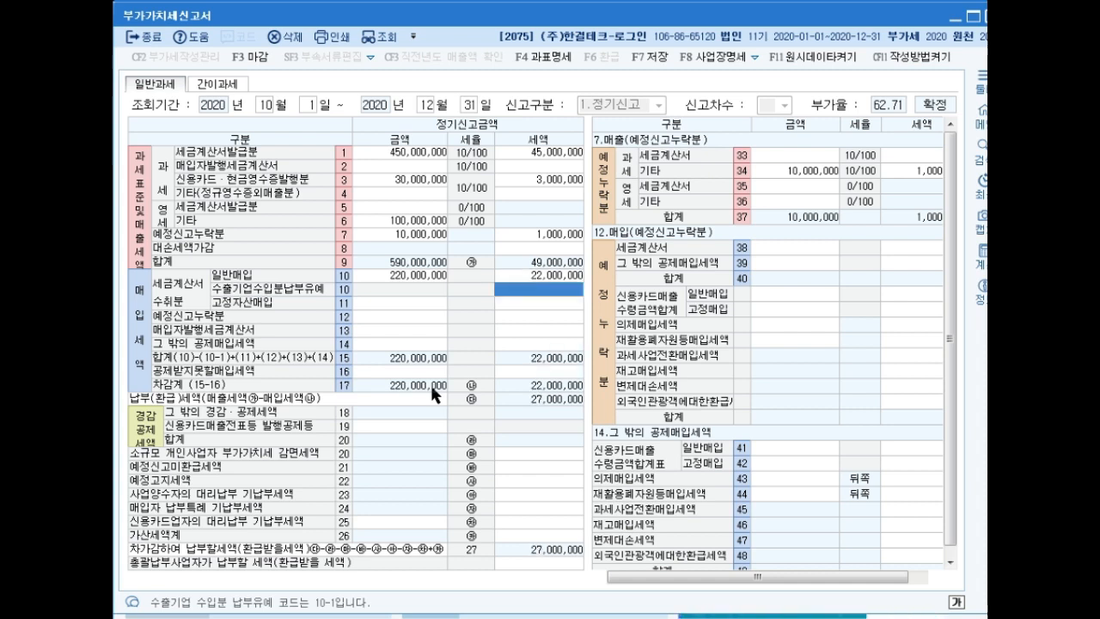
Enter 50,000,000 as the 고정자산매입 amount under 세금계산서 수취분
{"action": "key", "text": "Return"}
{"action": "key", "text": "Return"}
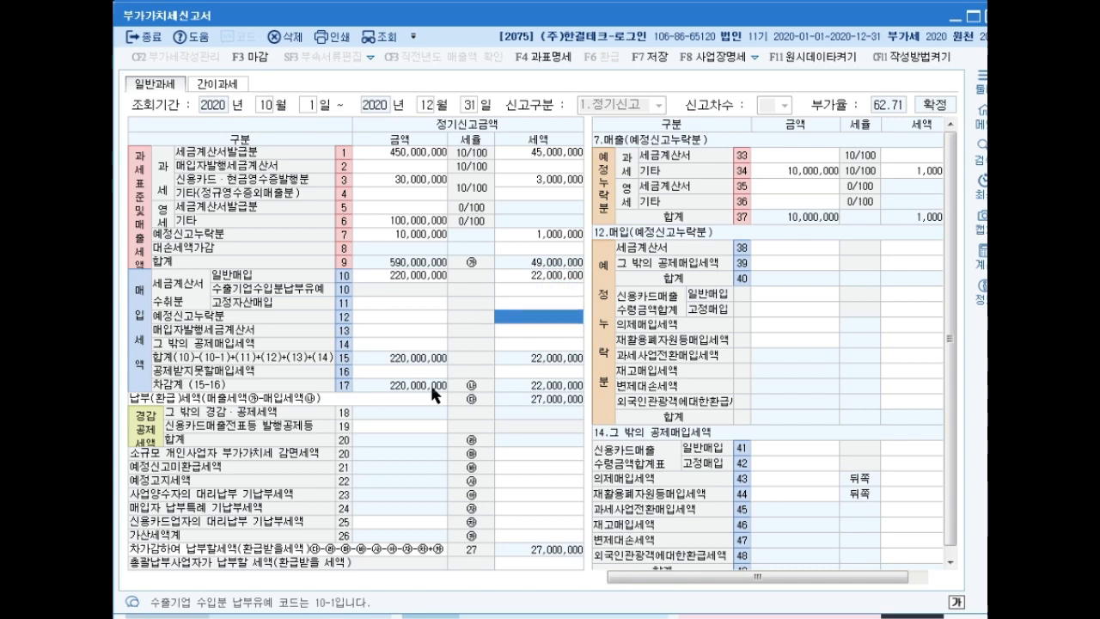
{"action": "key", "text": "Up"}
{"action": "key", "text": "Left"}
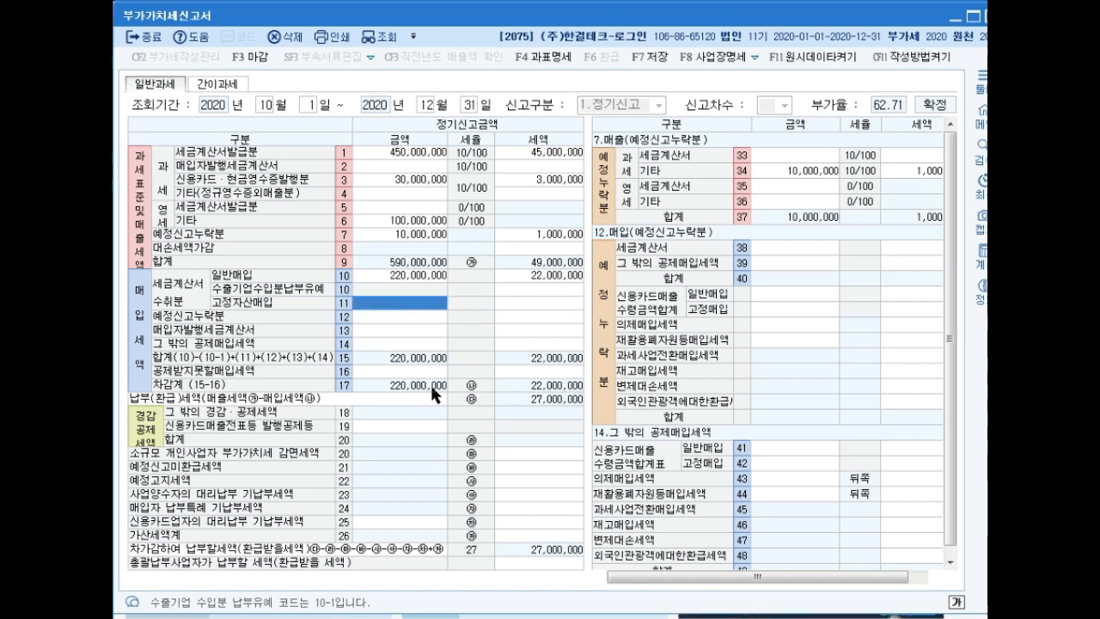
{"action": "type", "text": "50000000"}
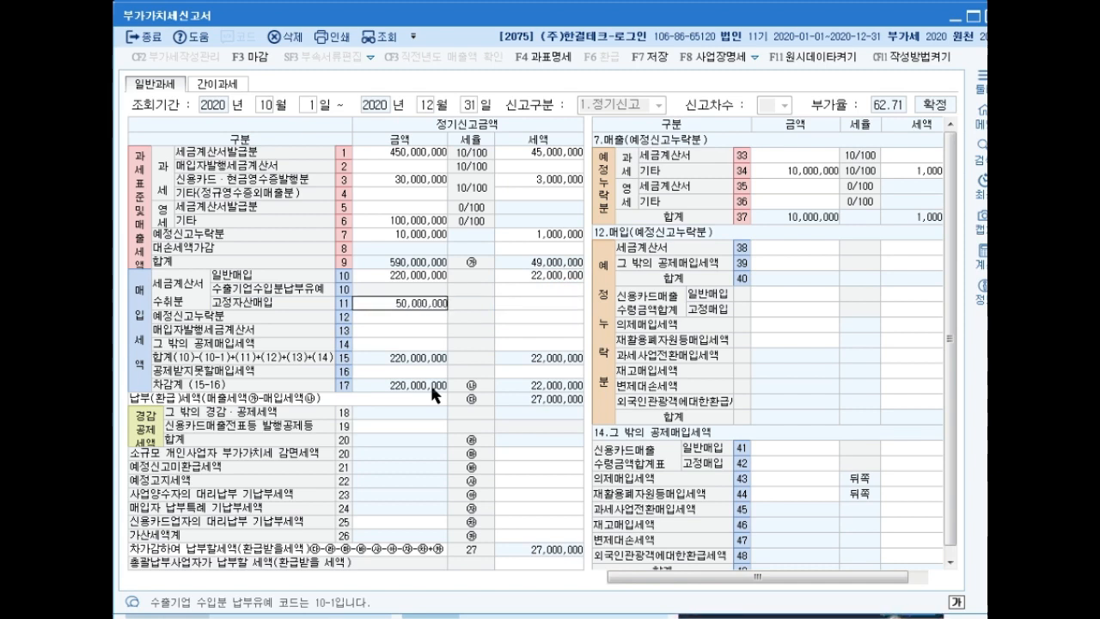
{"action": "key", "text": "Return"}
{"action": "key", "text": "Return"}
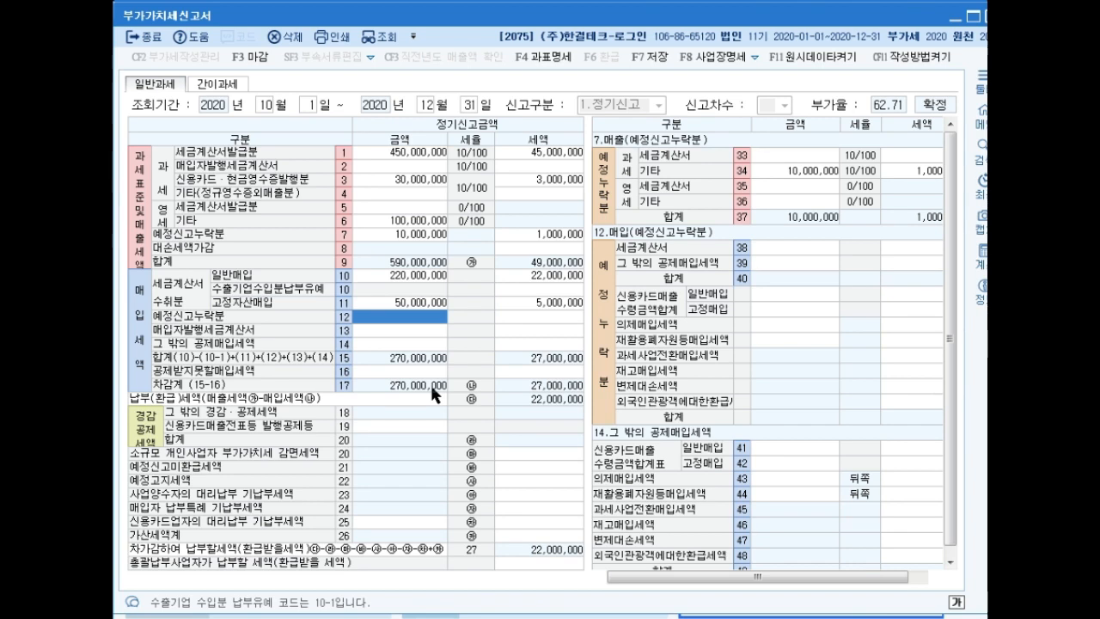
Enter 50,000,000 as the 공제받지못할 매입세액 amount (line 50) in the non-deductible input tax details
{"action": "left_click", "coordinate": [429, 375]}
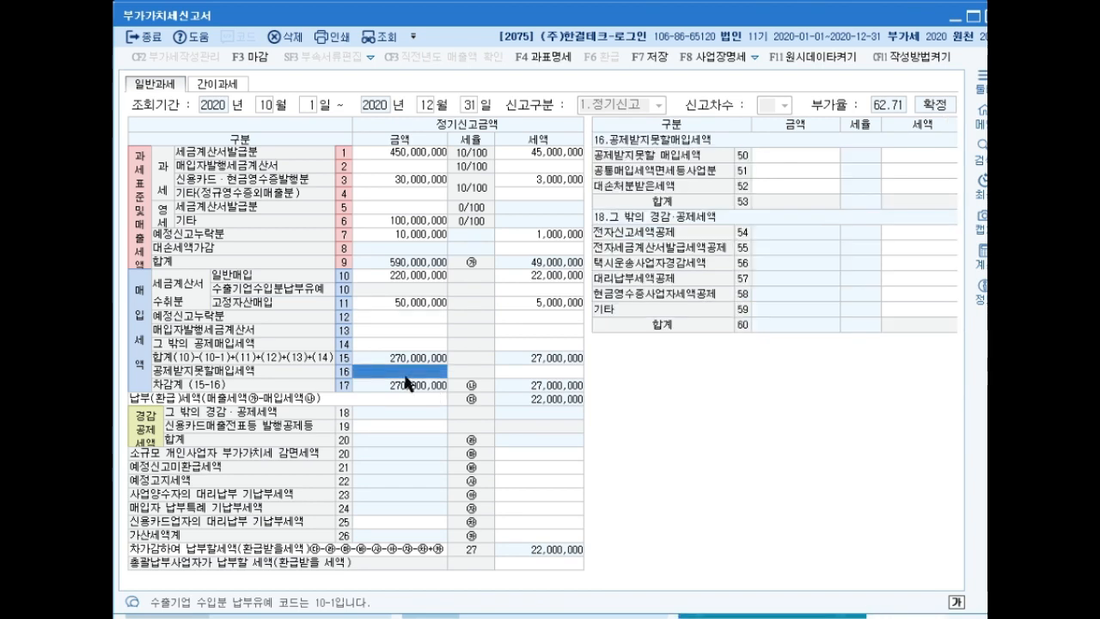
{"action": "left_click", "coordinate": [770, 156]}
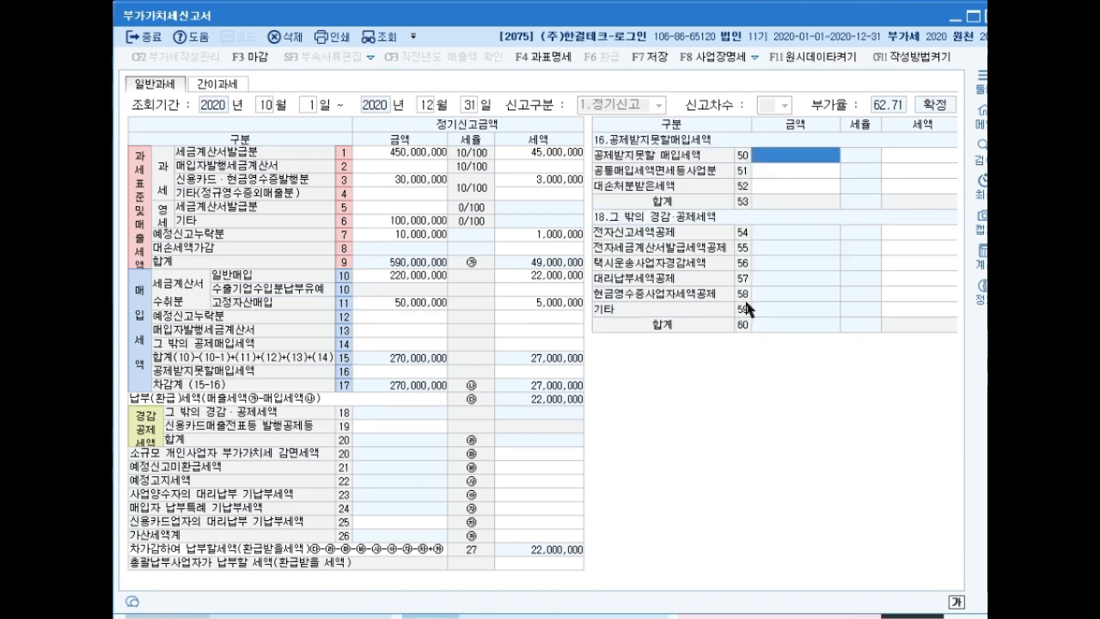
{"action": "type", "text": "50,000,000"}
{"action": "key", "text": "Return"}
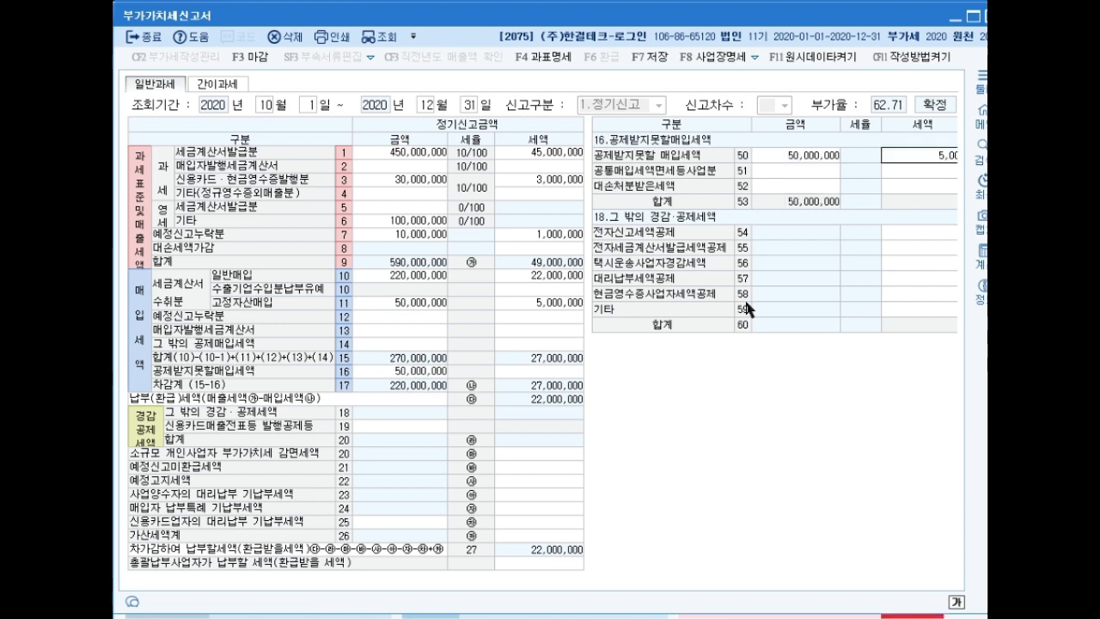
{"action": "key", "text": "Return"}
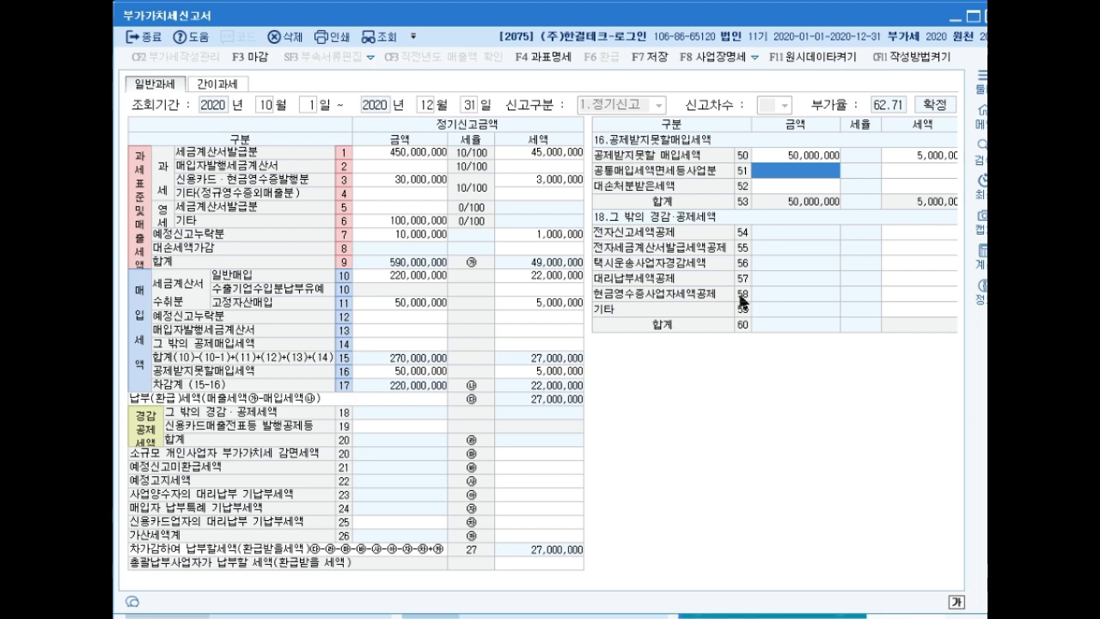
Enter 10,000,000 for 신용카드매출 수령금액합계표 일반매입 (line 41) in the 그 밖의 공제매입세액 details
{"action": "left_click", "coordinate": [383, 345]}
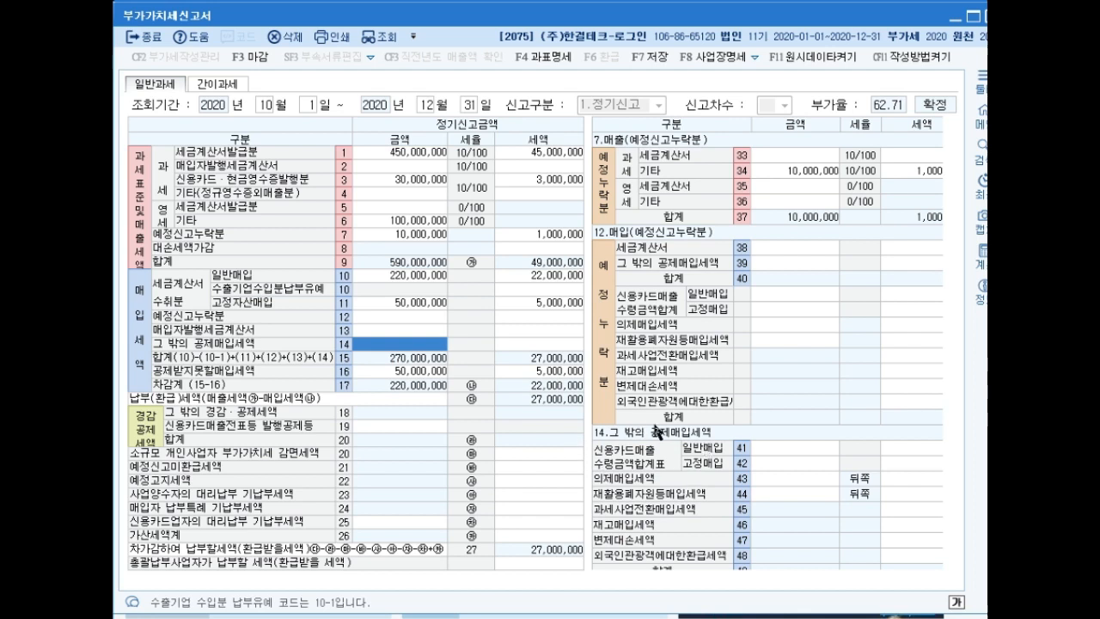
{"action": "left_click", "coordinate": [767, 446]}
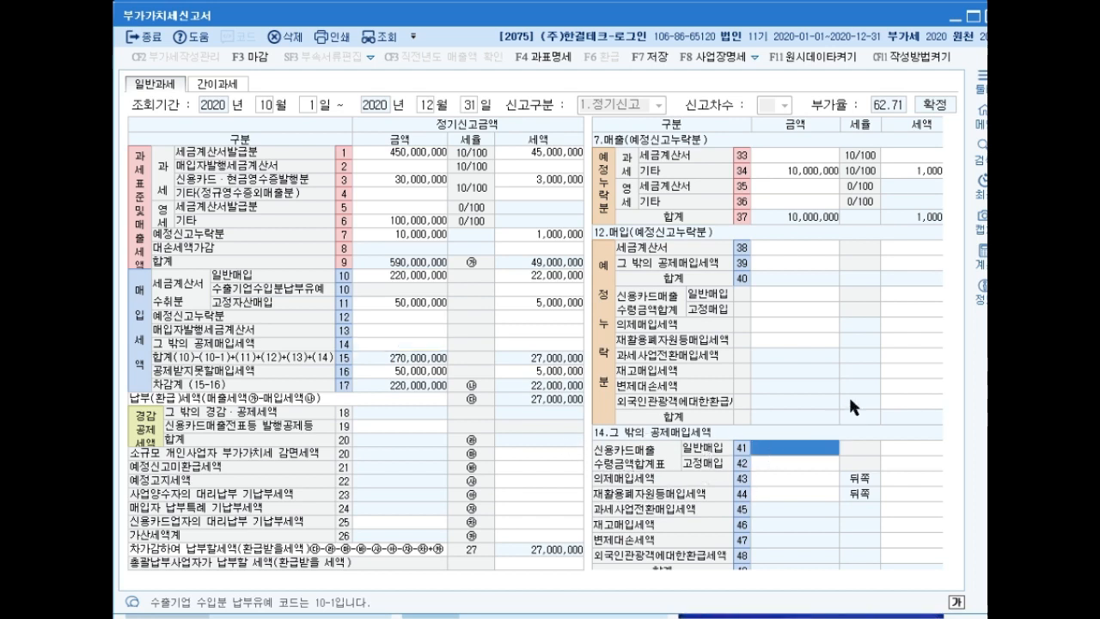
{"action": "type", "text": "10000000"}
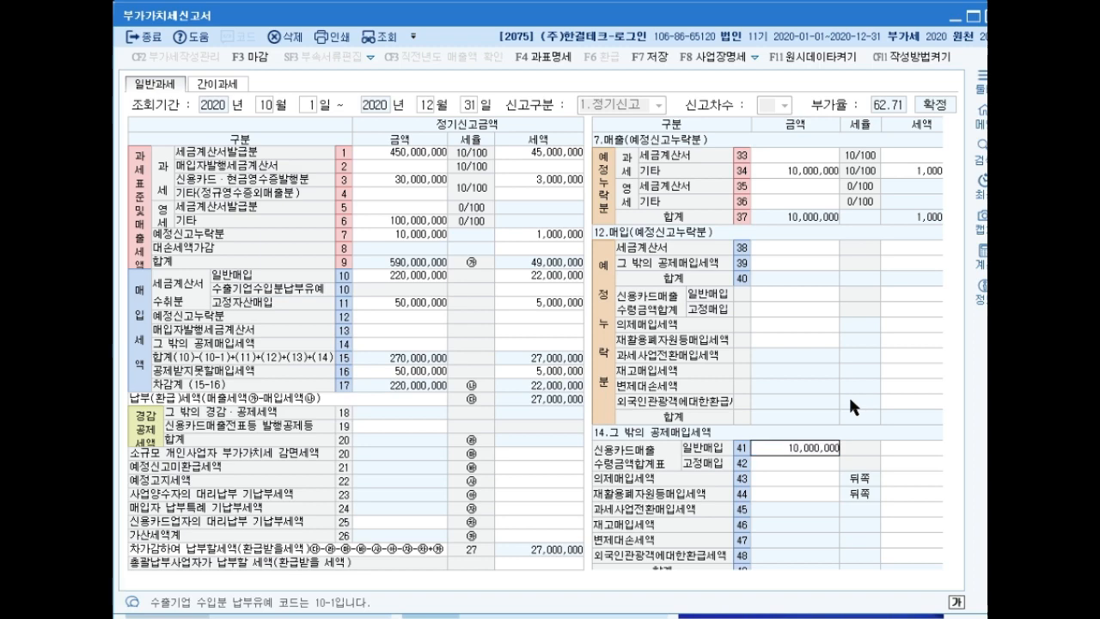
{"action": "key", "text": "Return"}
{"action": "key", "text": "Escape"}
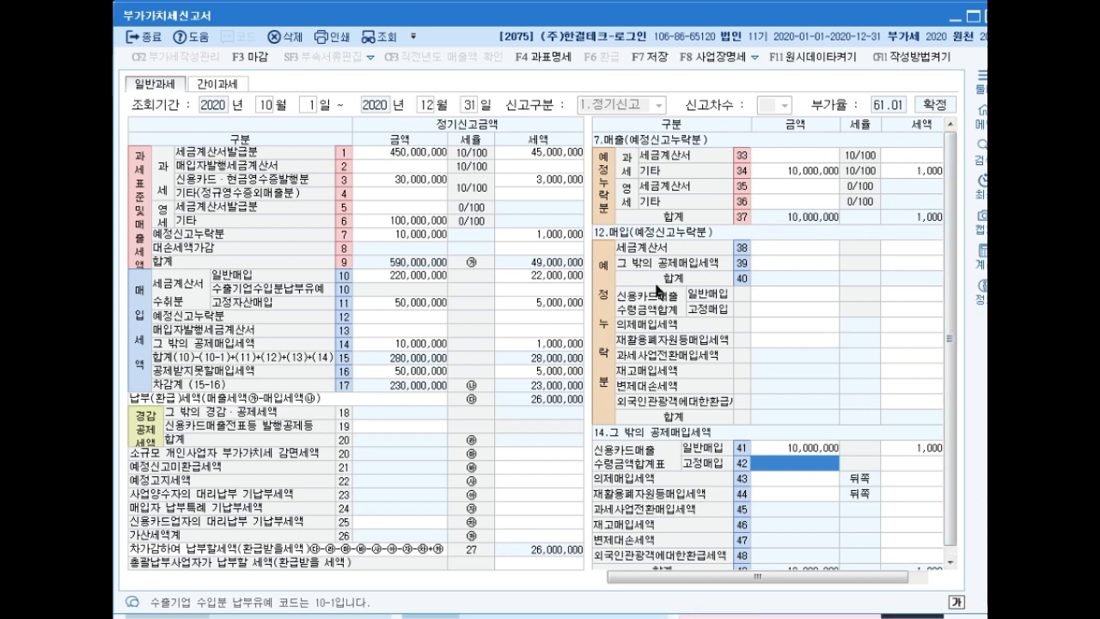
In the penalty tax details (가산세명세), enter 1,000,000 for 과소·초과환급(일반) with 25,000 penalty tax
{"action": "left_click", "coordinate": [559, 537]}
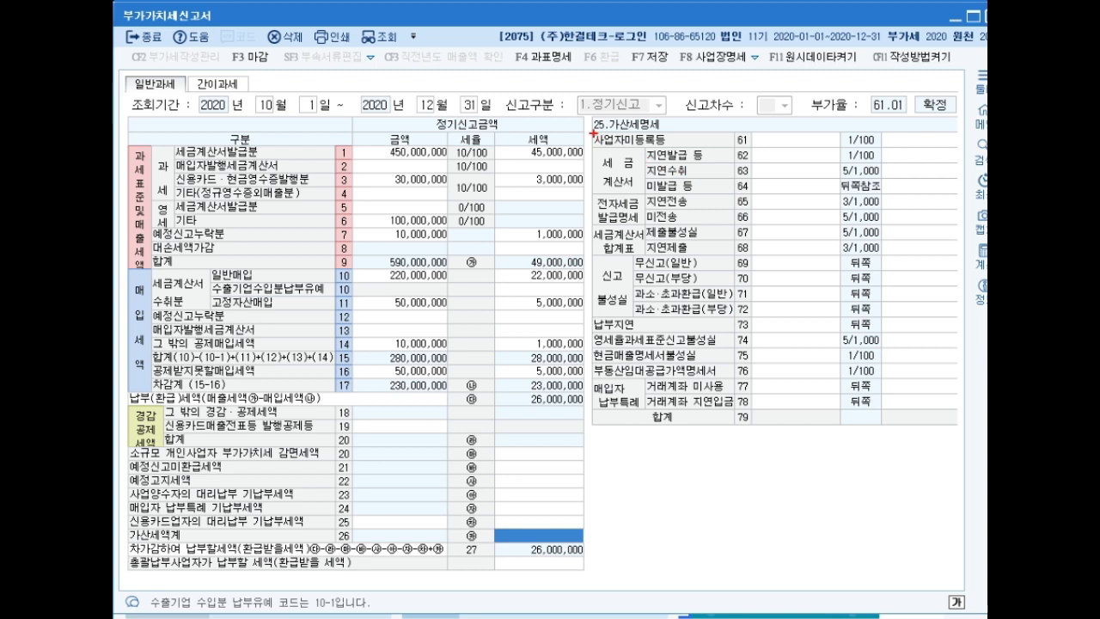
{"action": "mouse_move", "coordinate": [587, 133]}
{"action": "left_mouse_down"}
{"action": "mouse_move", "coordinate": [851, 249]}
{"action": "mouse_move", "coordinate": [959, 254]}
{"action": "left_mouse_up"}
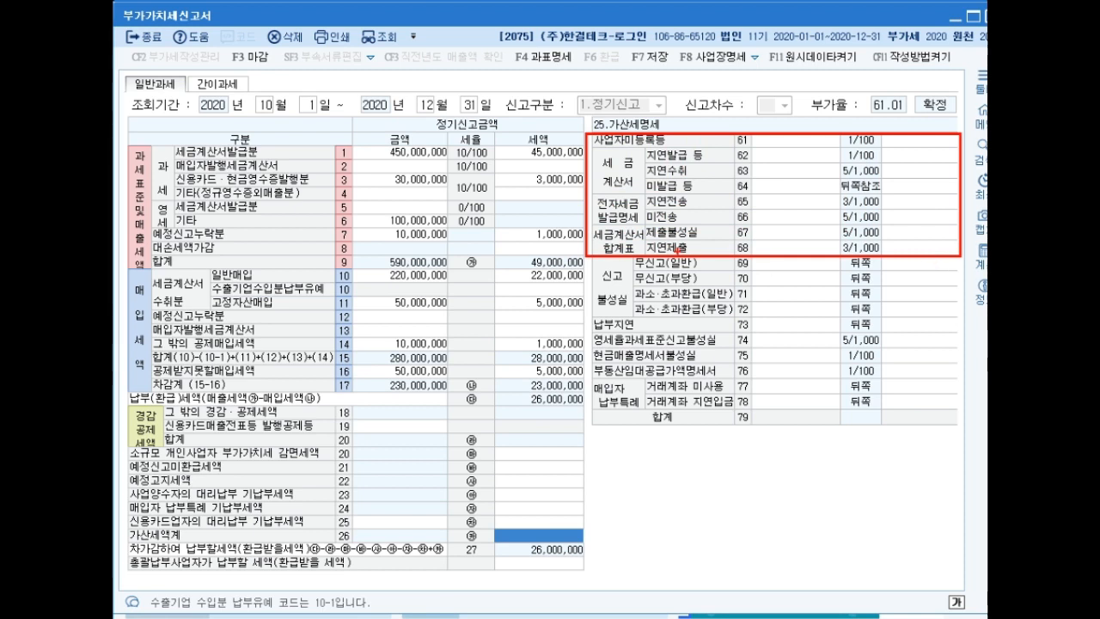
{"action": "key", "text": "Escape"}
{"action": "left_click", "coordinate": [774, 294]}
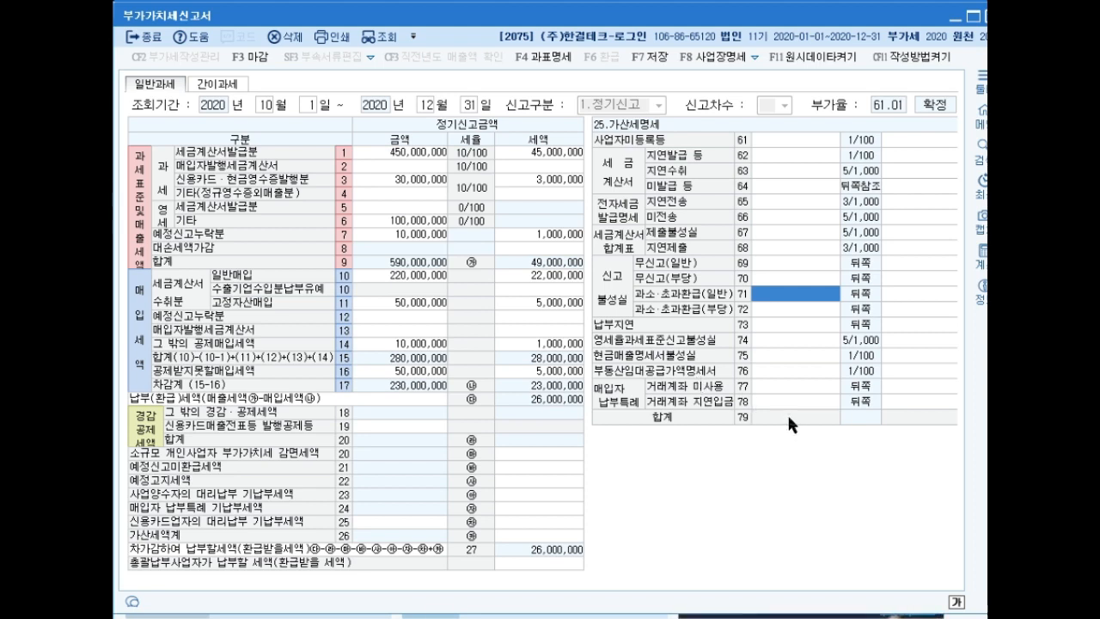
{"action": "type", "text": "1,000,000"}
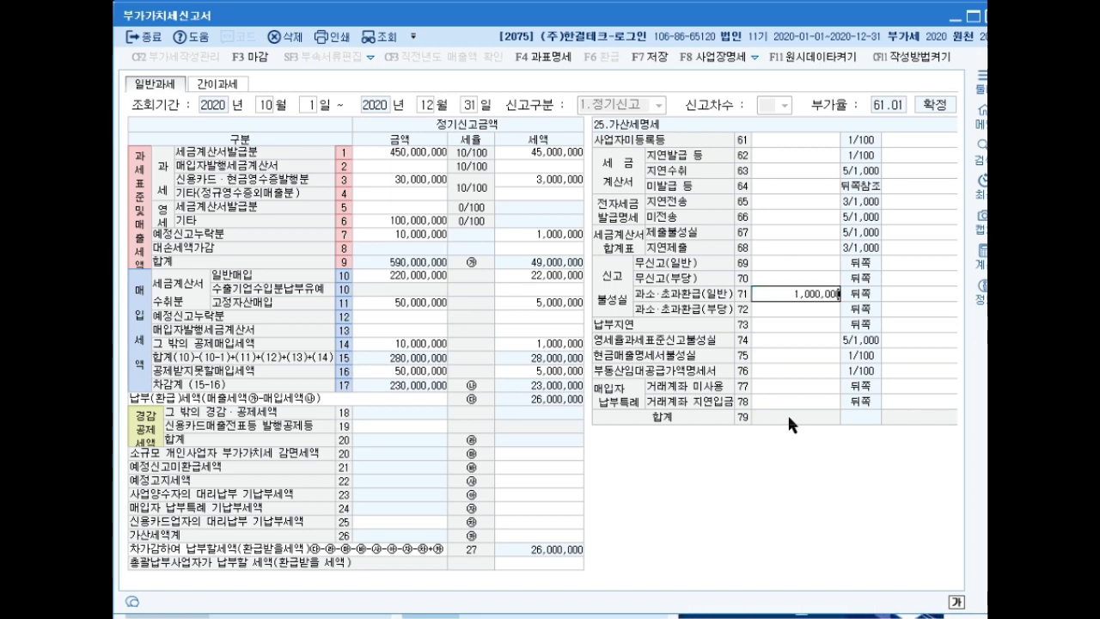
{"action": "key", "text": "Return"}
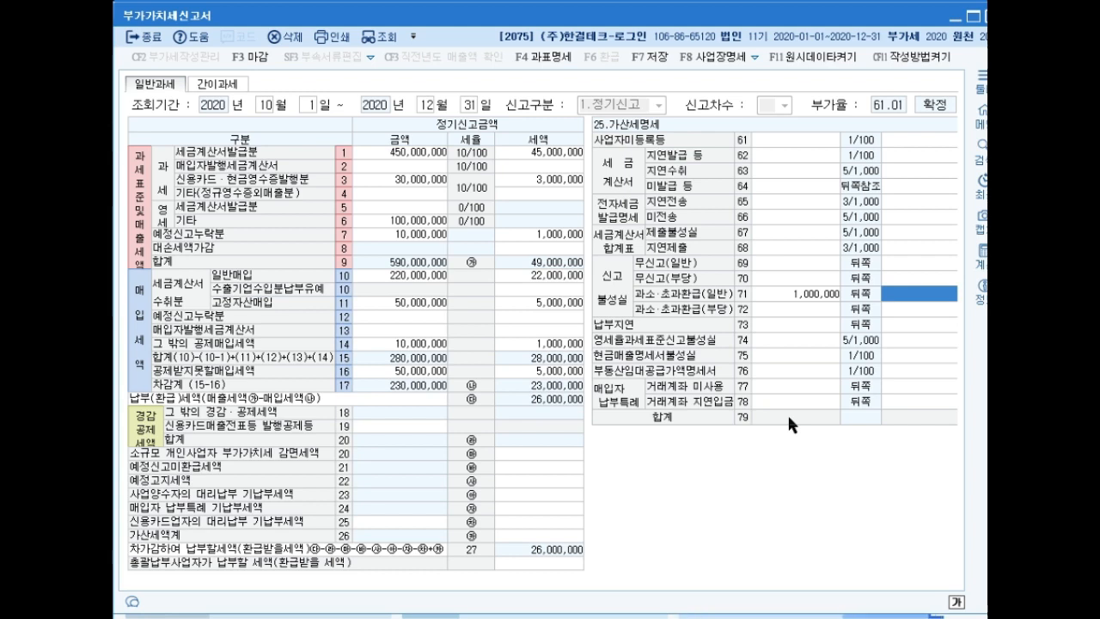
{"action": "type", "text": "25000"}
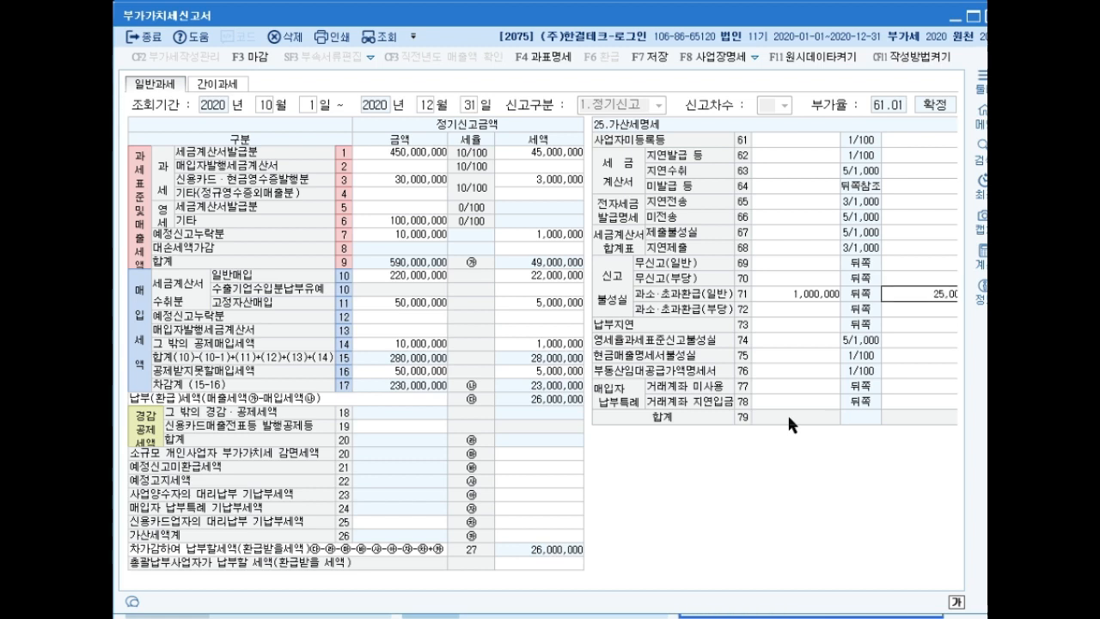
{"action": "key", "text": "Return"}
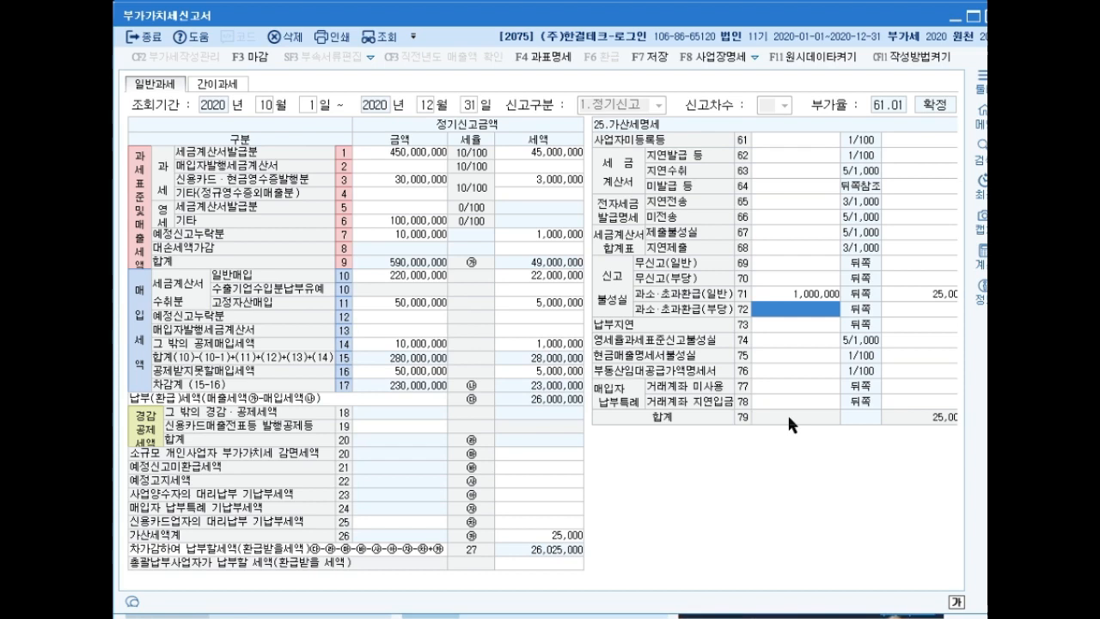
Enter 1,000,000 as the 납부지연 (late payment) amount in the penalty tax details
{"action": "key", "text": "Up"}
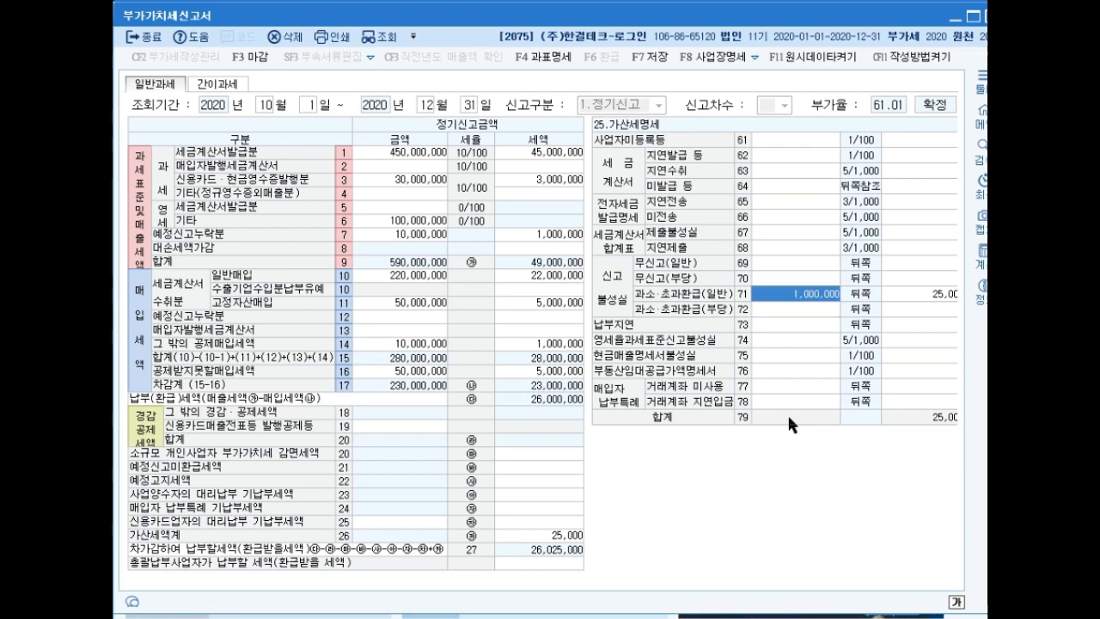
{"action": "key", "text": "Down"}
{"action": "key", "text": "Down"}
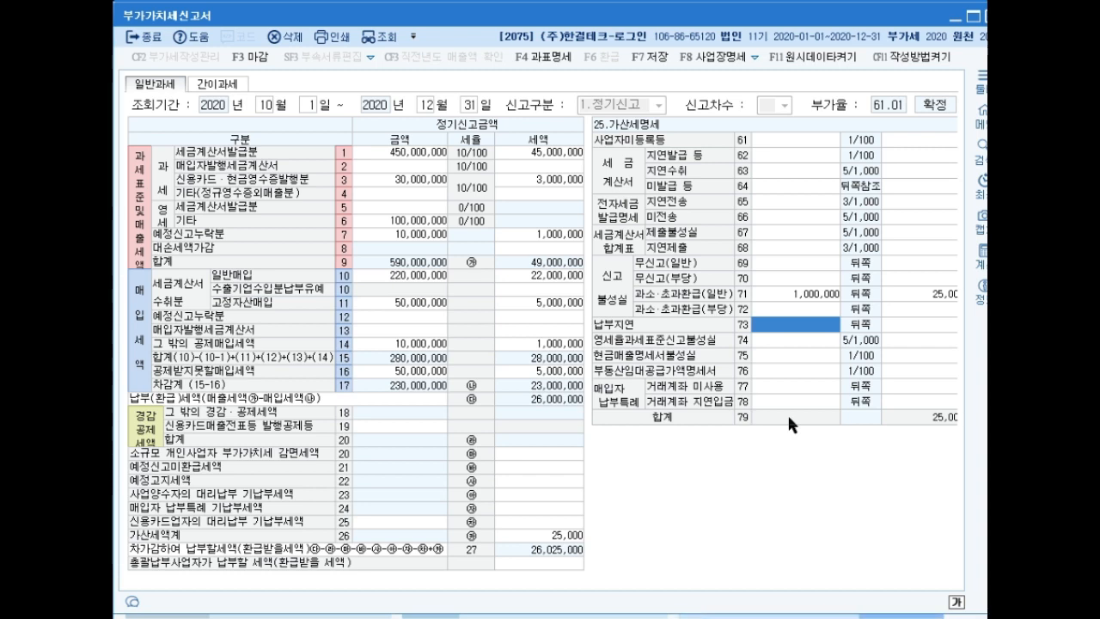
{"action": "type", "text": "1000000"}
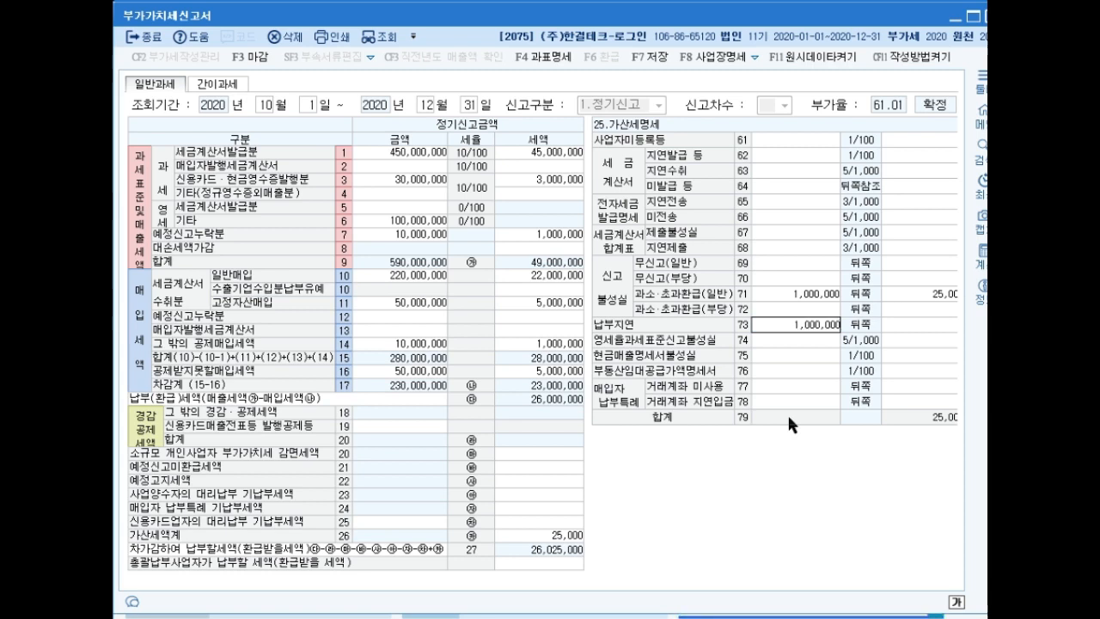
{"action": "key", "text": "Return"}
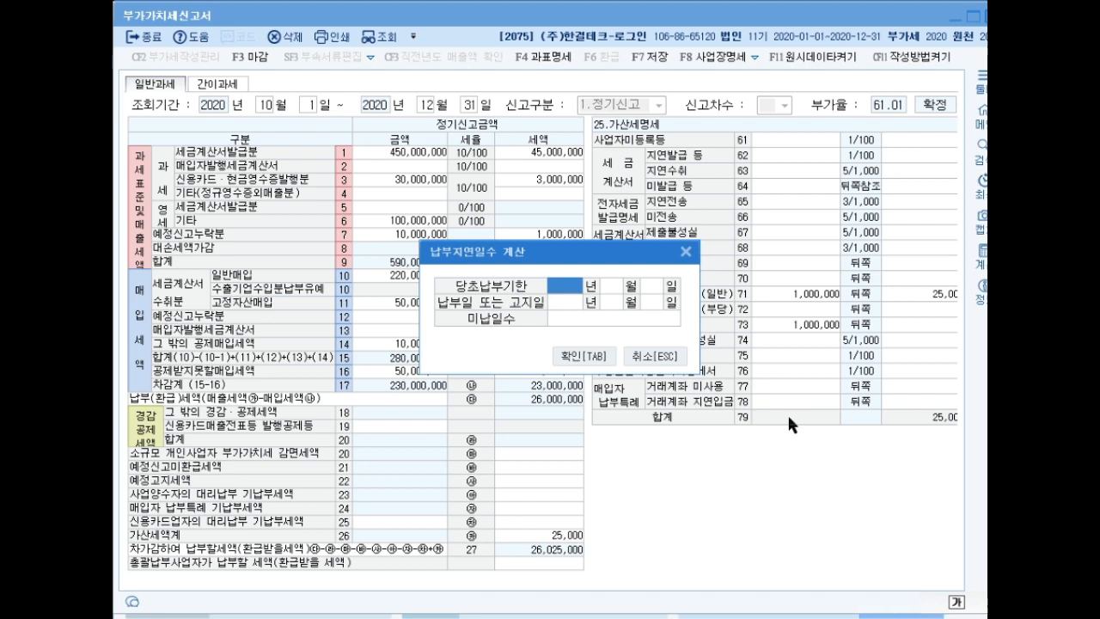
Calculate the late-payment days for the 납부지연 penalty with original due date 2020-10-25 and payment date 2021-1-25
{"action": "type", "text": "2020"}
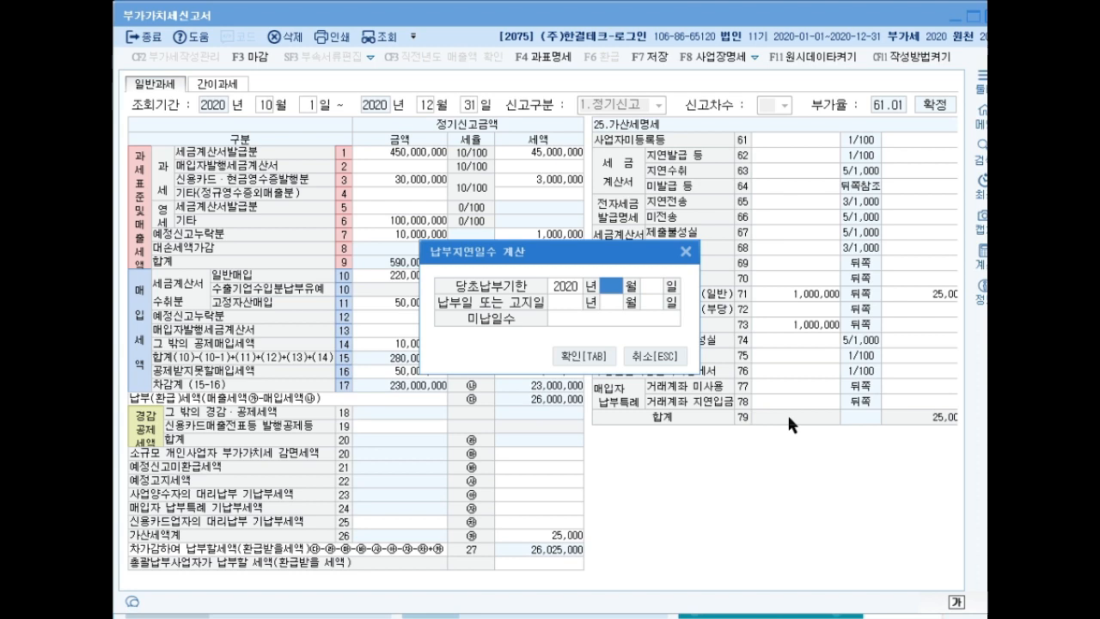
{"action": "type", "text": "10 월 2 "}
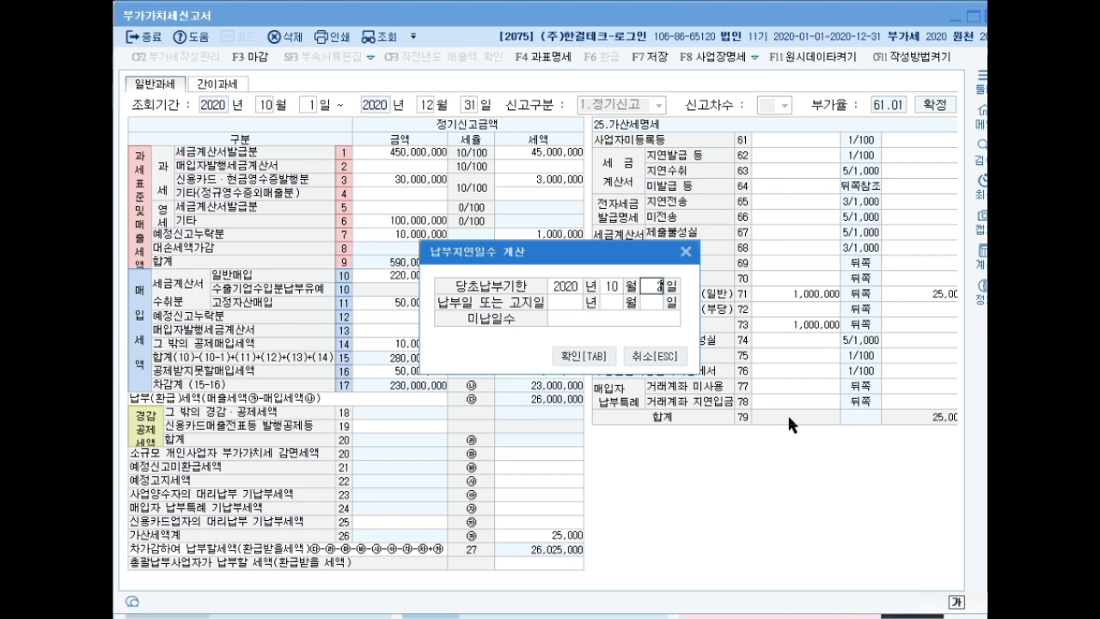
{"action": "type", "text": "5"}
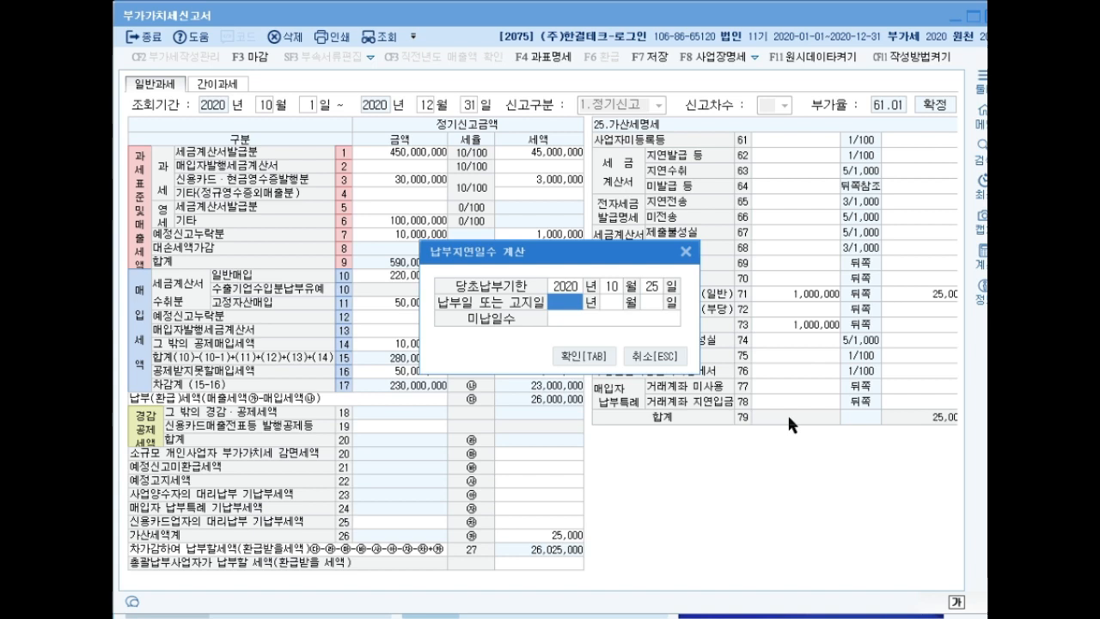
{"action": "type", "text": "2021 년 "}
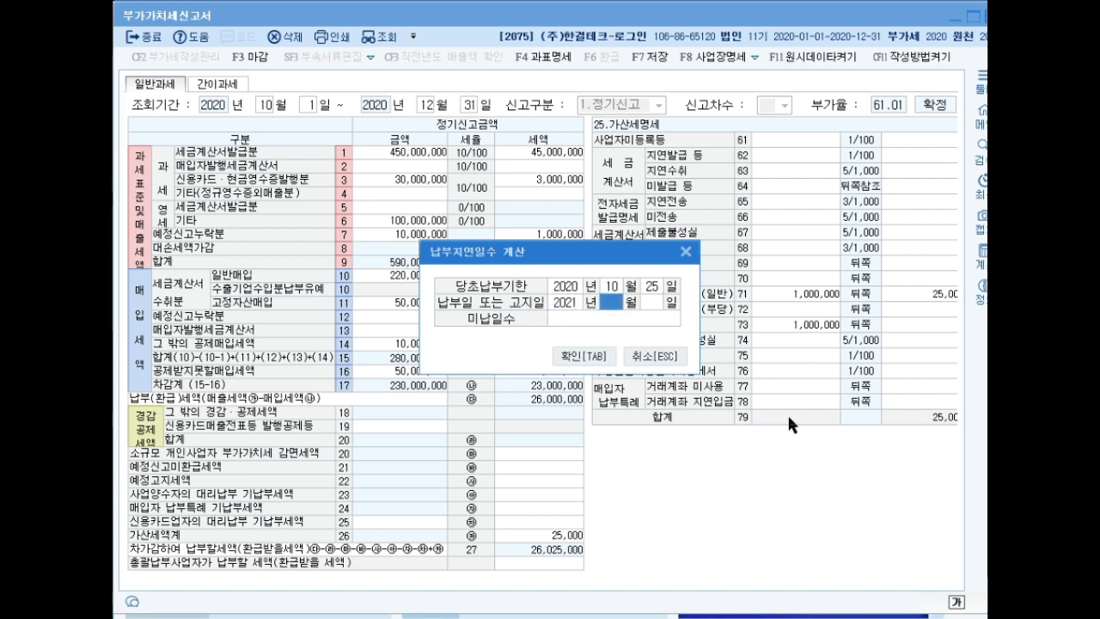
{"action": "type", "text": "1"}
{"action": "key", "text": "Return"}
{"action": "type", "text": "25"}
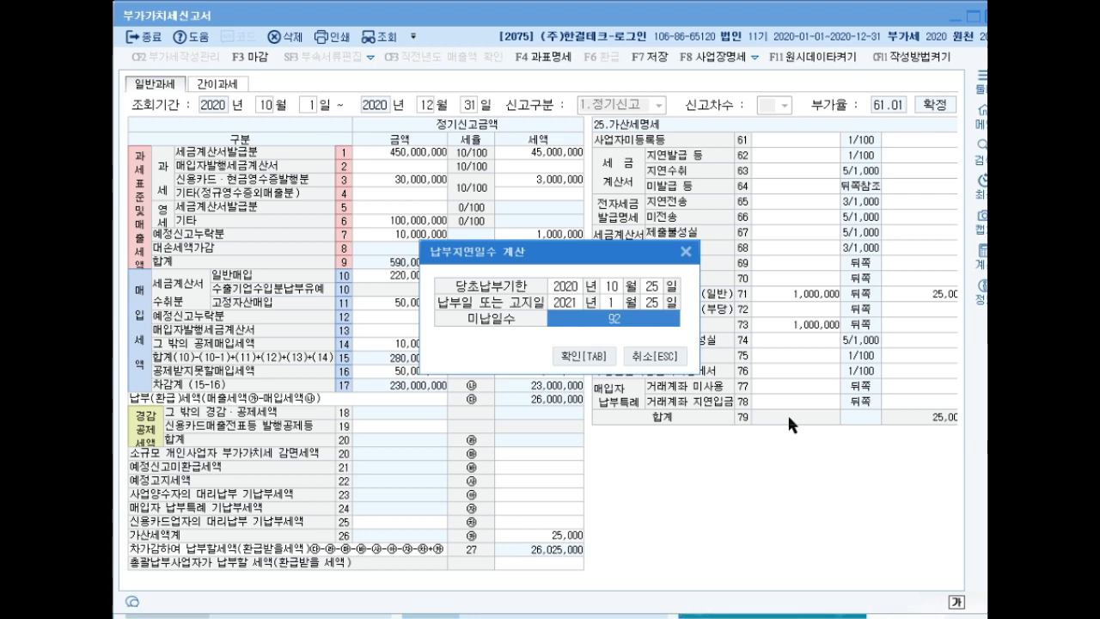
{"action": "left_click", "coordinate": [584, 356]}
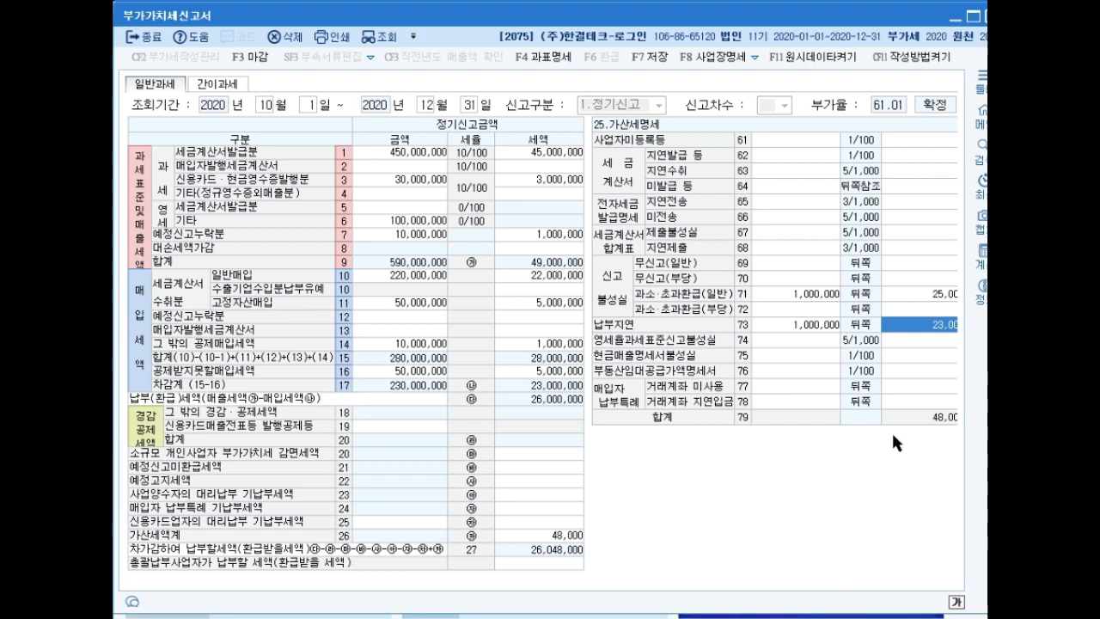
Save the October–December VAT return and close it
{"action": "key", "text": "F7"}
{"action": "left_click", "coordinate": [564, 336]}
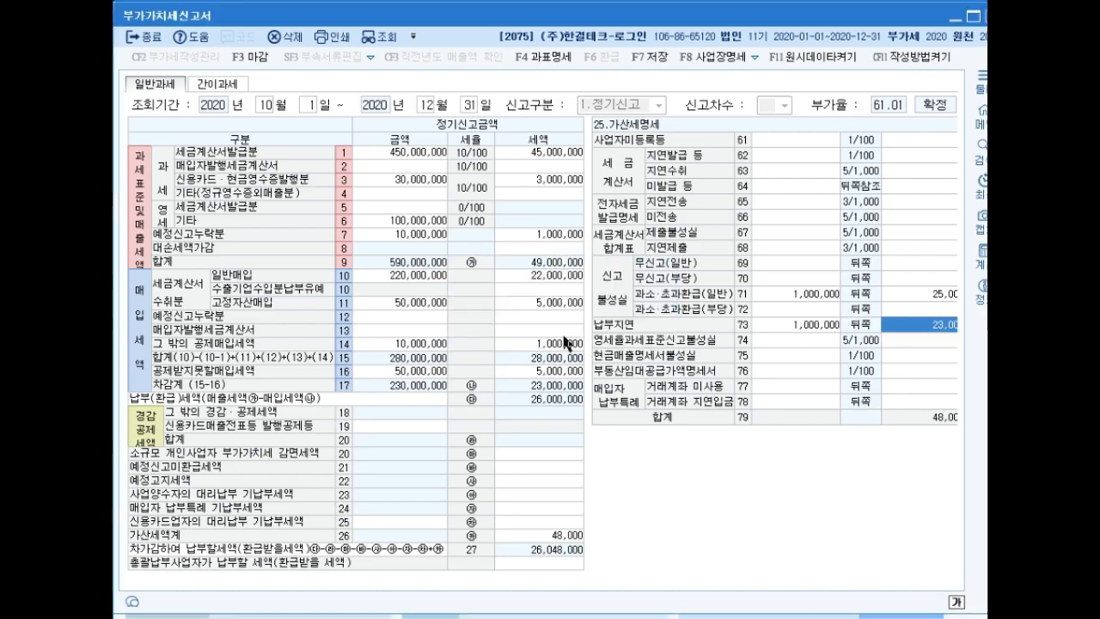
{"action": "left_click", "coordinate": [611, 337]}
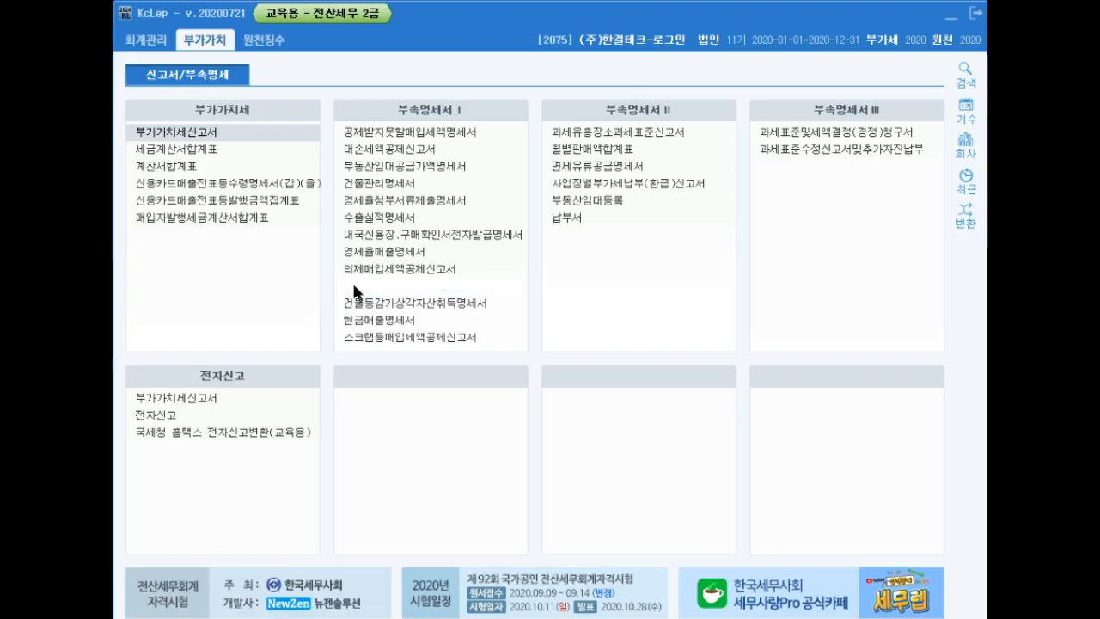
In 일반전표입력 for 31 December 2020, enter a credit line for 0122 소모품 with 4,500,000
{"action": "left_click", "coordinate": [135, 42]}
{"action": "left_click", "coordinate": [168, 133]}
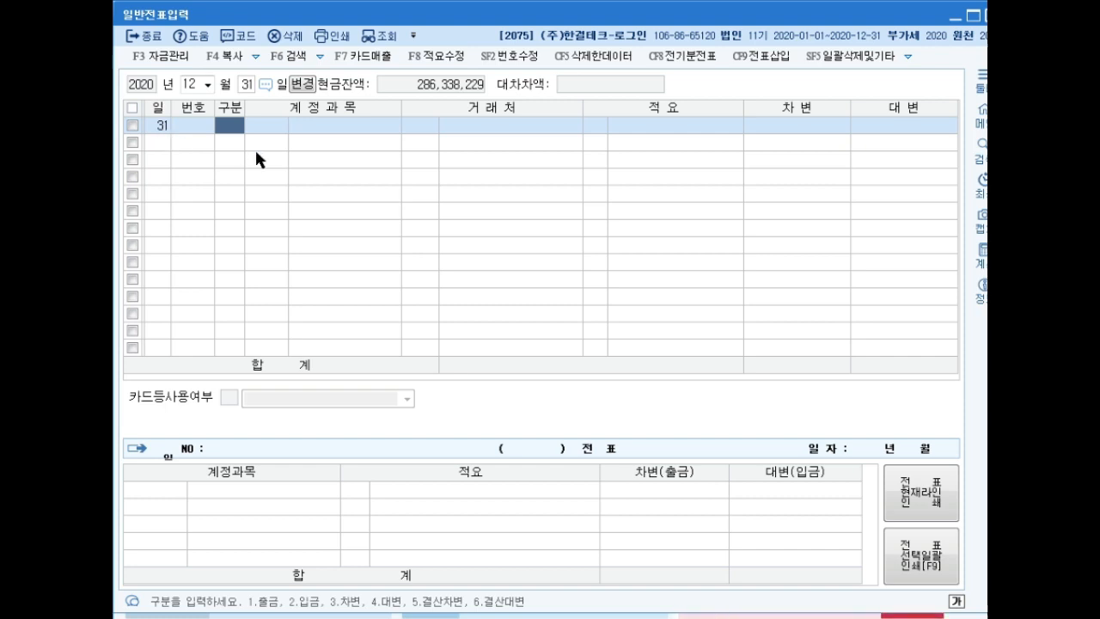
{"action": "type", "text": "4"}
{"action": "key", "text": "Return"}
{"action": "type", "text": "소모품"}
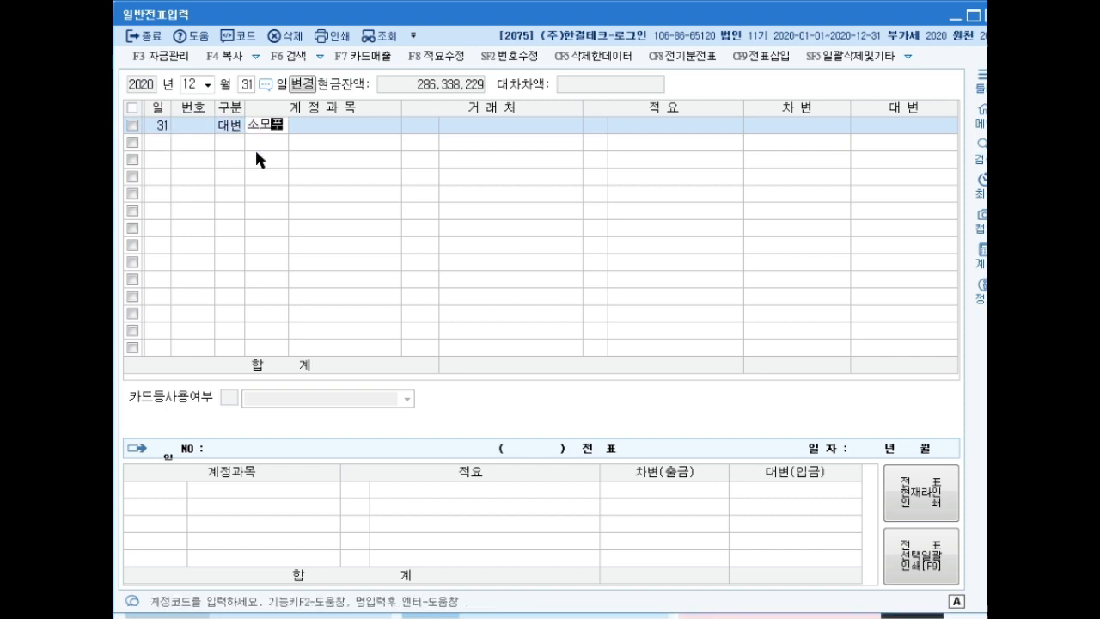
{"action": "key", "text": "Return"}
{"action": "key", "text": "Return"}
{"action": "key", "text": "Return"}
{"action": "key", "text": "Return"}
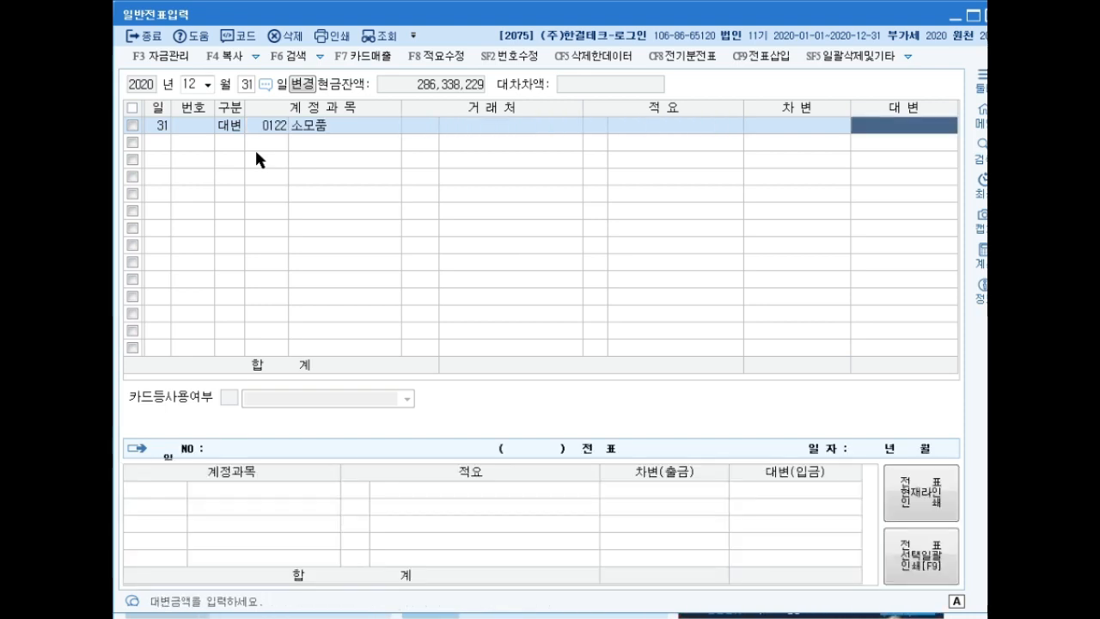
{"action": "type", "text": "4500000"}
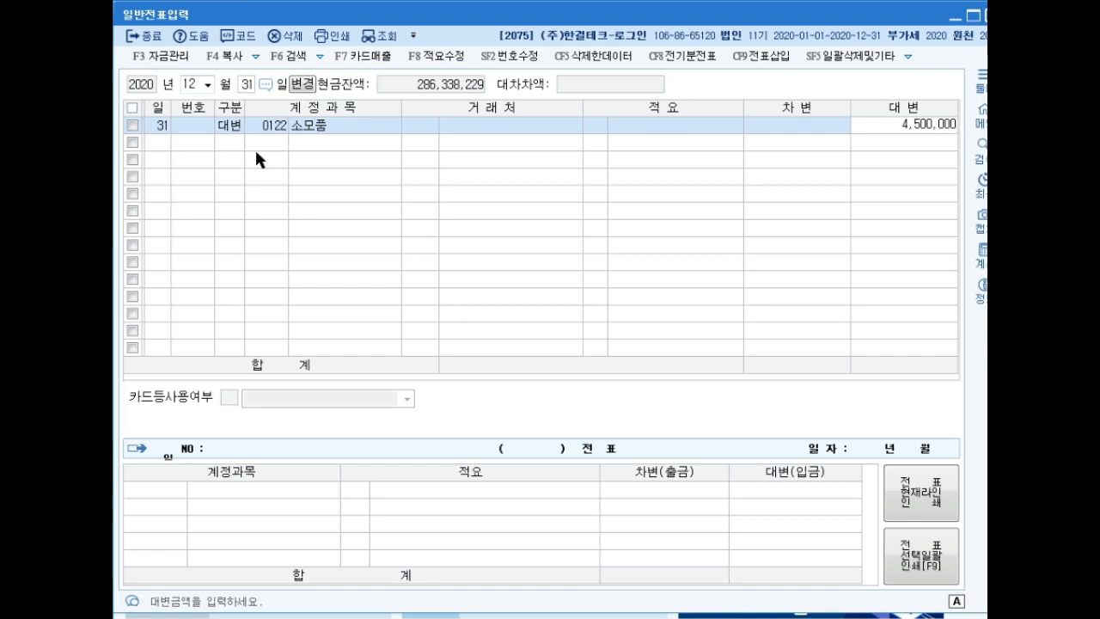
{"action": "key", "text": "Return"}
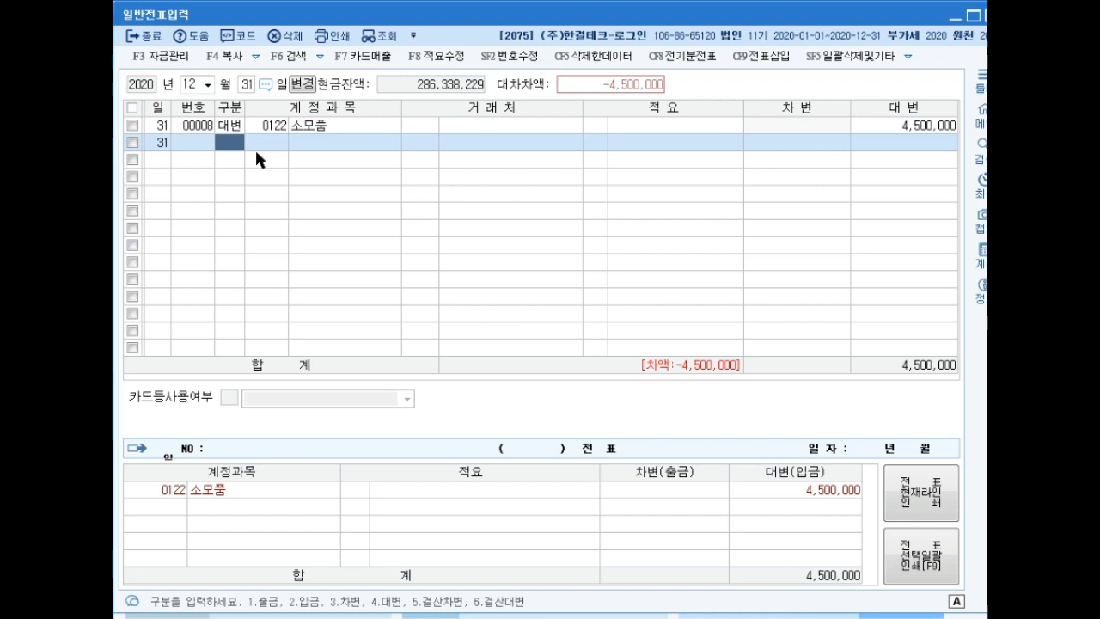
Add a debit line for 0830 소모품비 (판매관리비) with 1,800,000 to the supplies voucher
{"action": "type", "text": "3"}
{"action": "key", "text": "Return"}
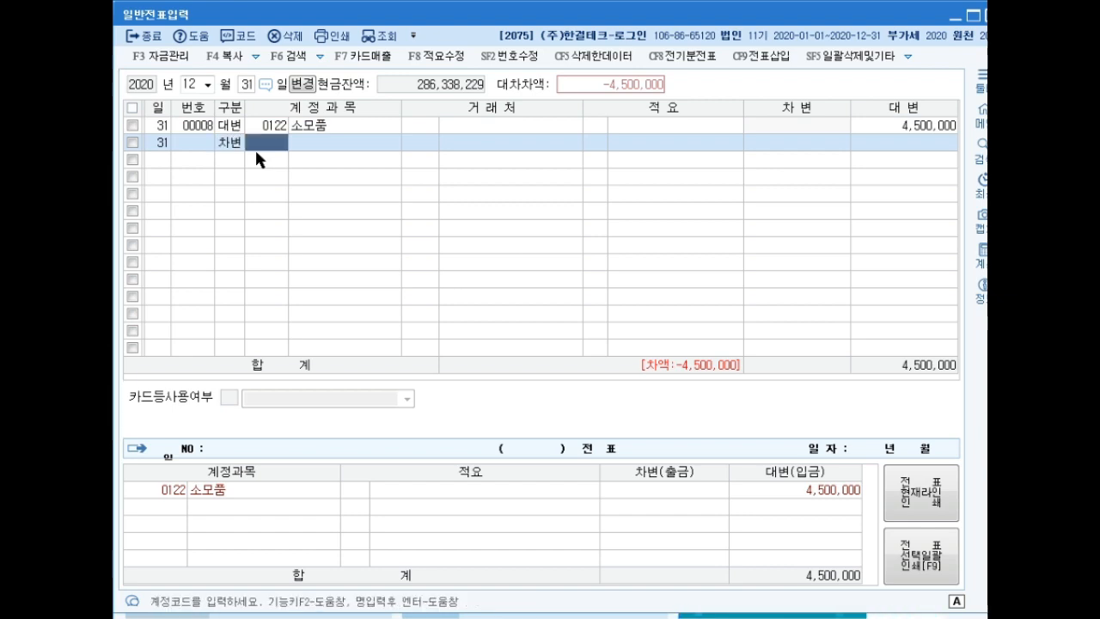
{"action": "type", "text": "소모"}
{"action": "key", "text": "Return"}
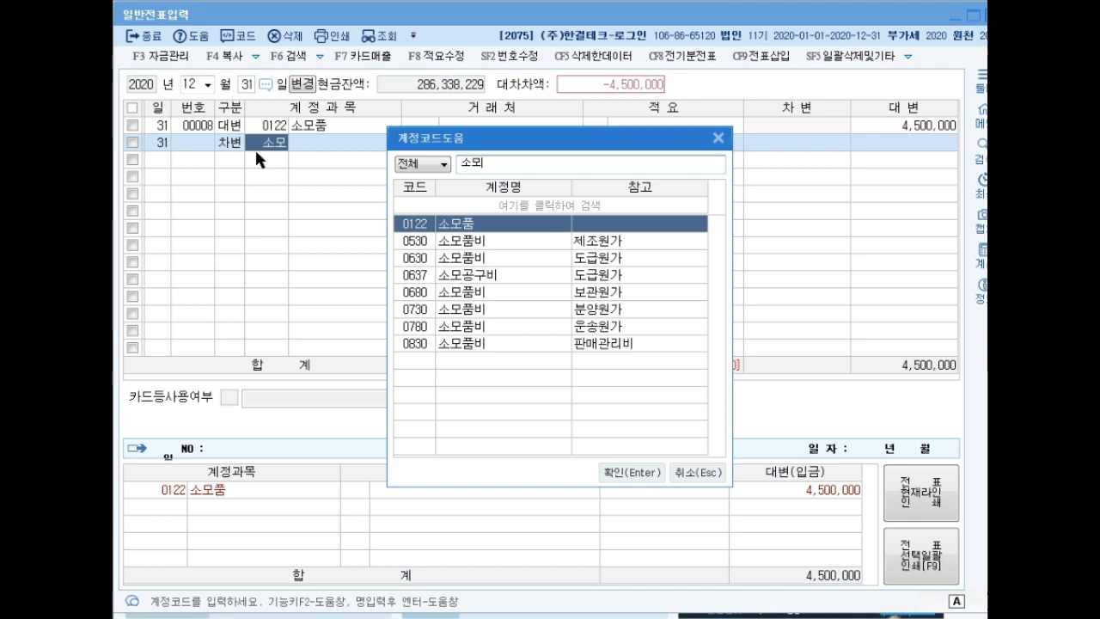
{"action": "key", "text": "Down"}
{"action": "key", "text": "Down"}
{"action": "key", "text": "Down"}
{"action": "key", "text": "Down"}
{"action": "key", "text": "Down"}
{"action": "key", "text": "Down"}
{"action": "key", "text": "Down"}
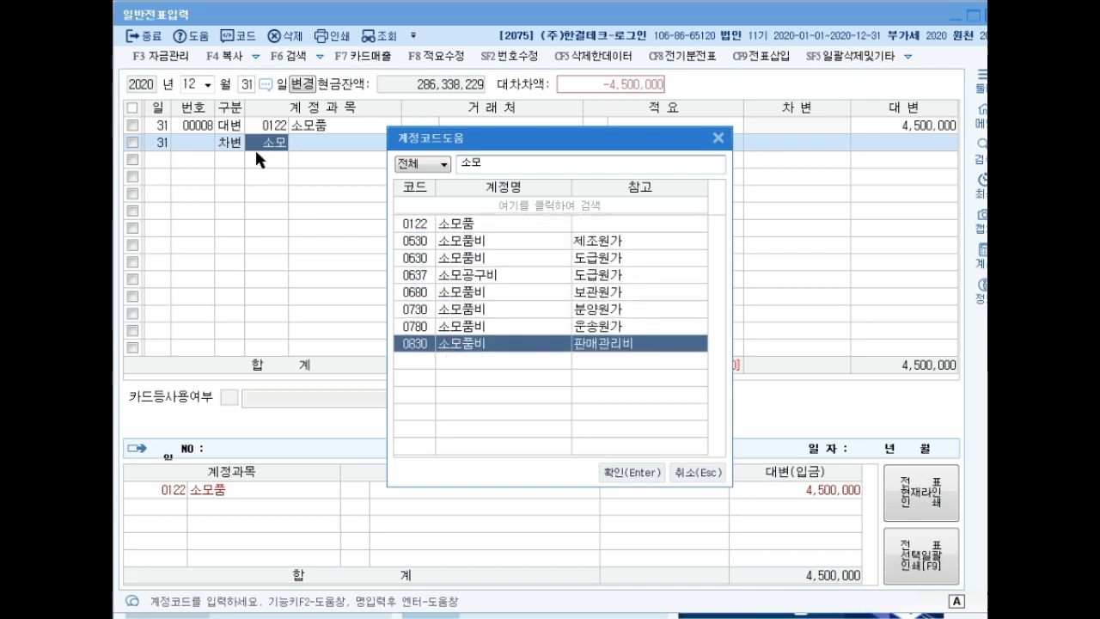
{"action": "key", "text": "Return"}
{"action": "key", "text": "Return"}
{"action": "key", "text": "Return"}
{"action": "key", "text": "Return"}
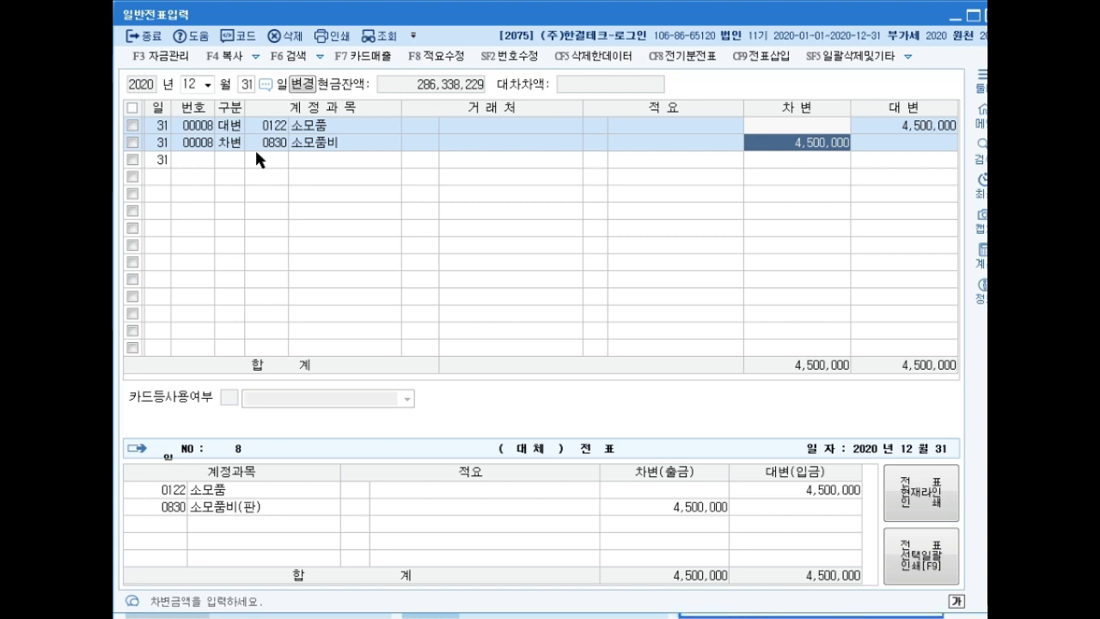
{"action": "type", "text": "1,8"}
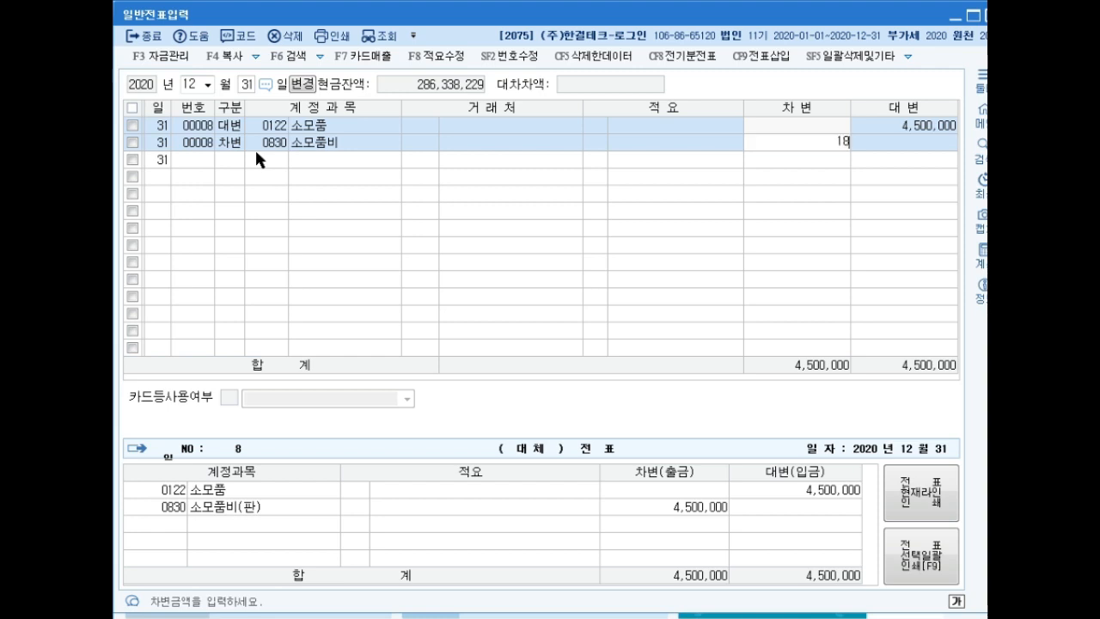
{"action": "type", "text": "00,000"}
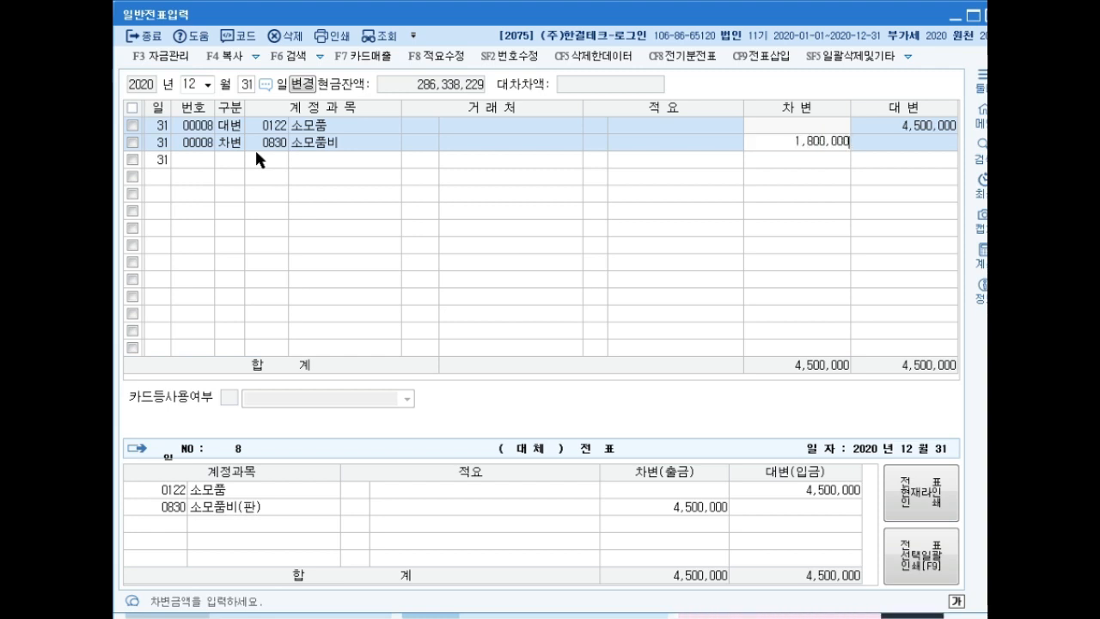
{"action": "key", "text": "Return"}
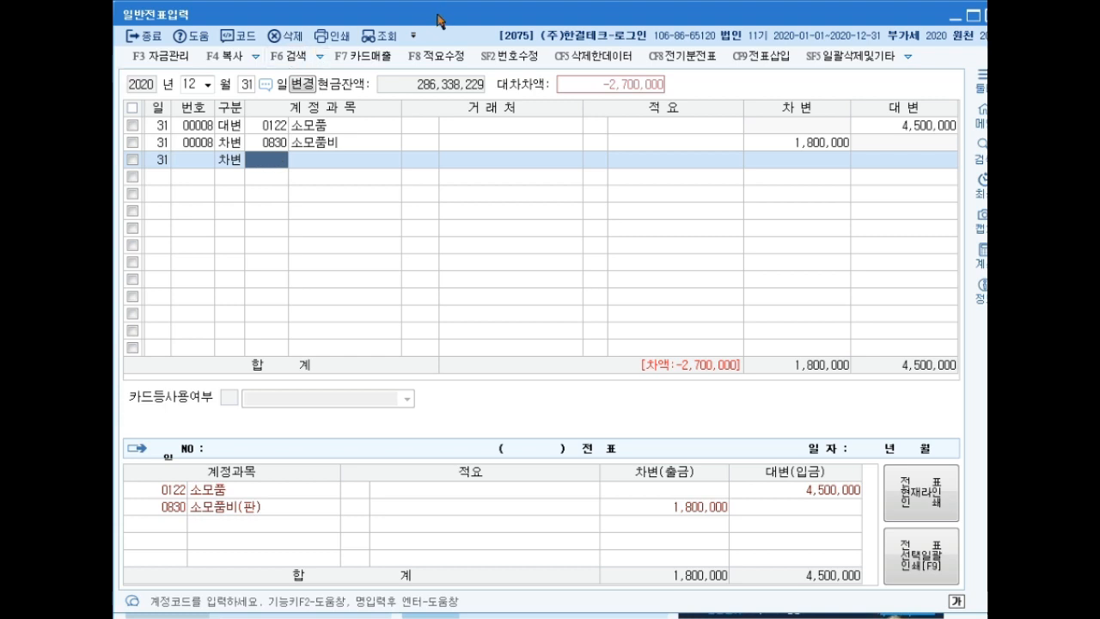
Add a debit line for 0530 소모품비 (제조원가) with 2,700,000 to balance the supplies voucher
{"action": "type", "text": "소모"}
{"action": "key", "text": "Return"}
{"action": "key", "text": "Down"}
{"action": "key", "text": "Down"}
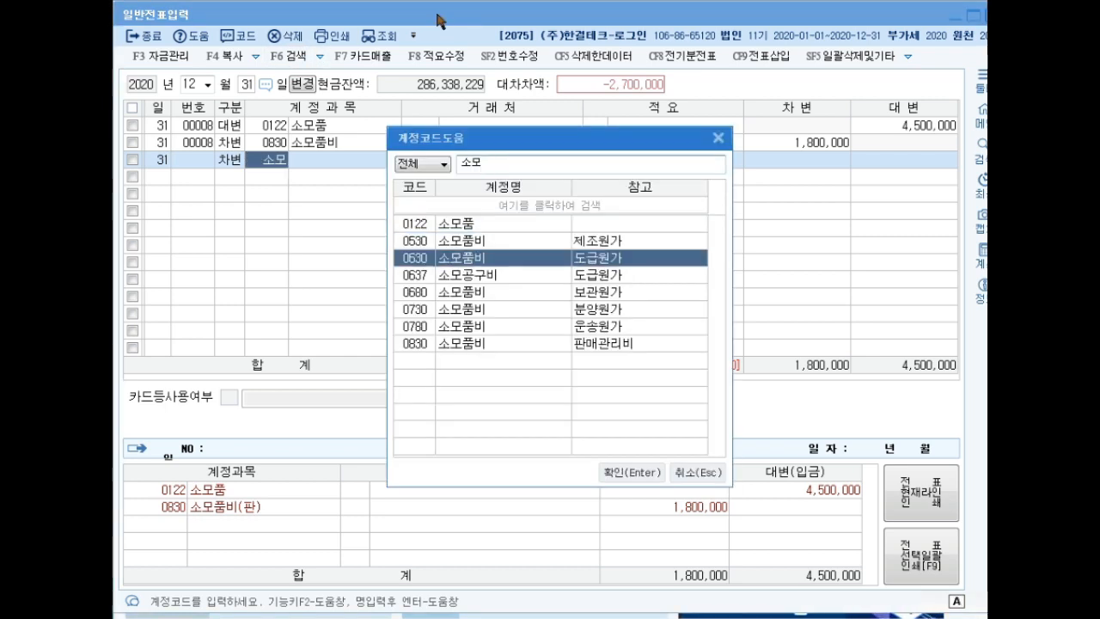
{"action": "key", "text": "Up"}
{"action": "key", "text": "Down"}
{"action": "key", "text": "Up"}
{"action": "key", "text": "Return"}
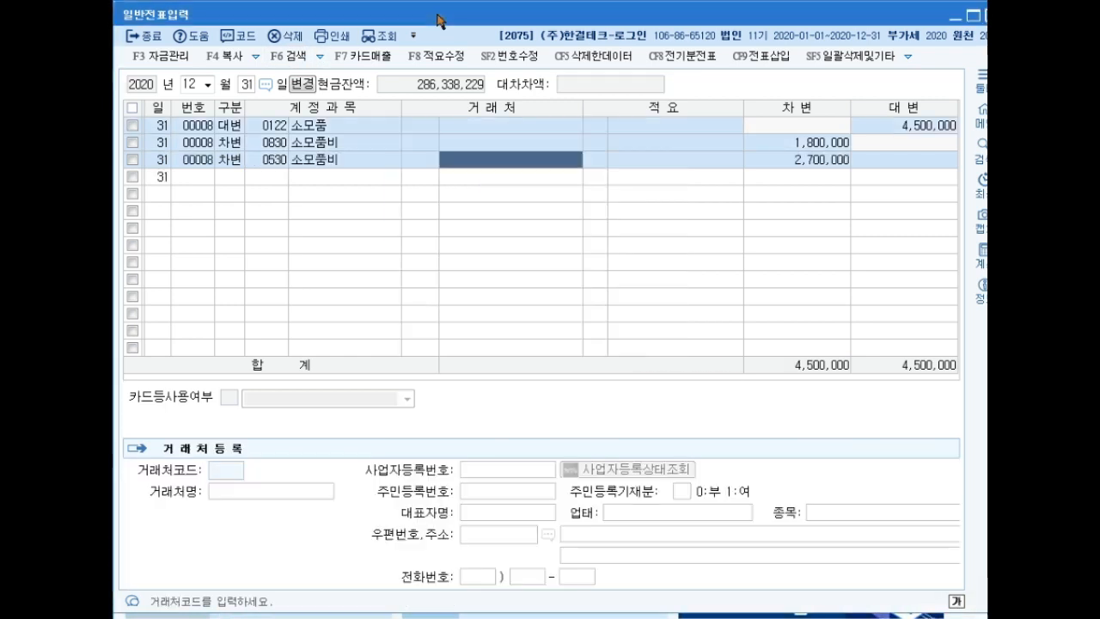
{"action": "key", "text": "Return"}
{"action": "key", "text": "Return"}
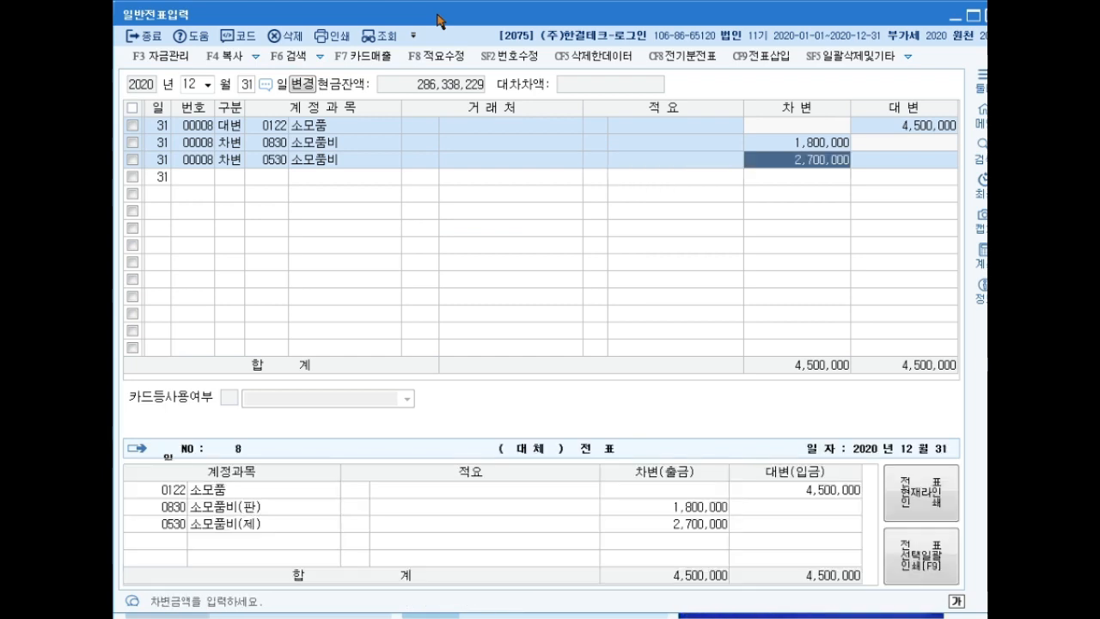
{"action": "key", "text": "Return"}
{"action": "key", "text": "Up"}
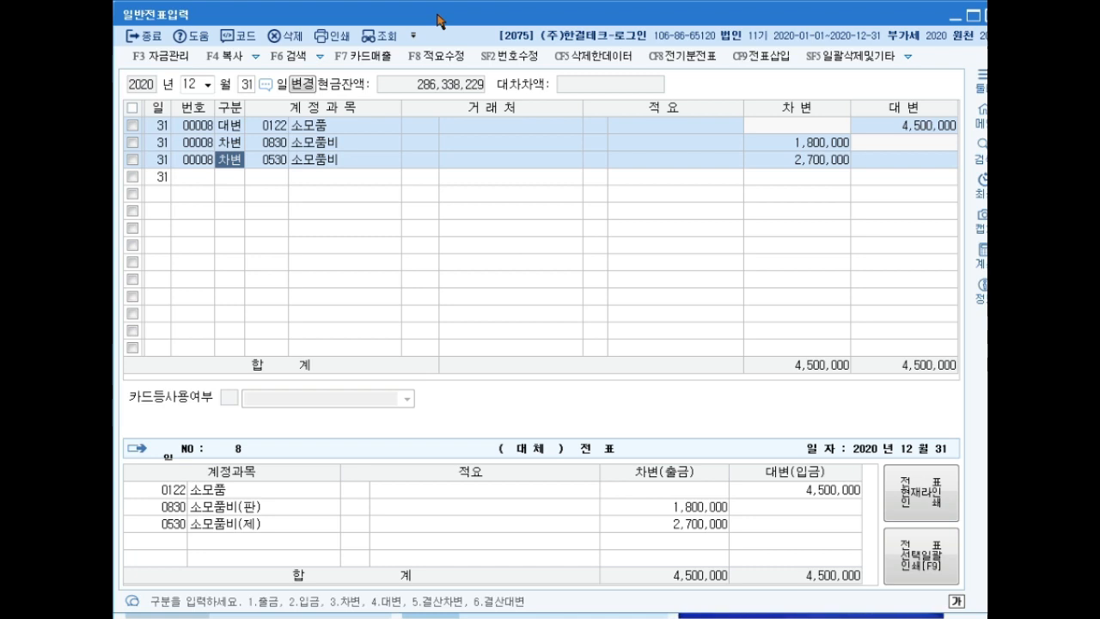
{"action": "key", "text": "Down"}
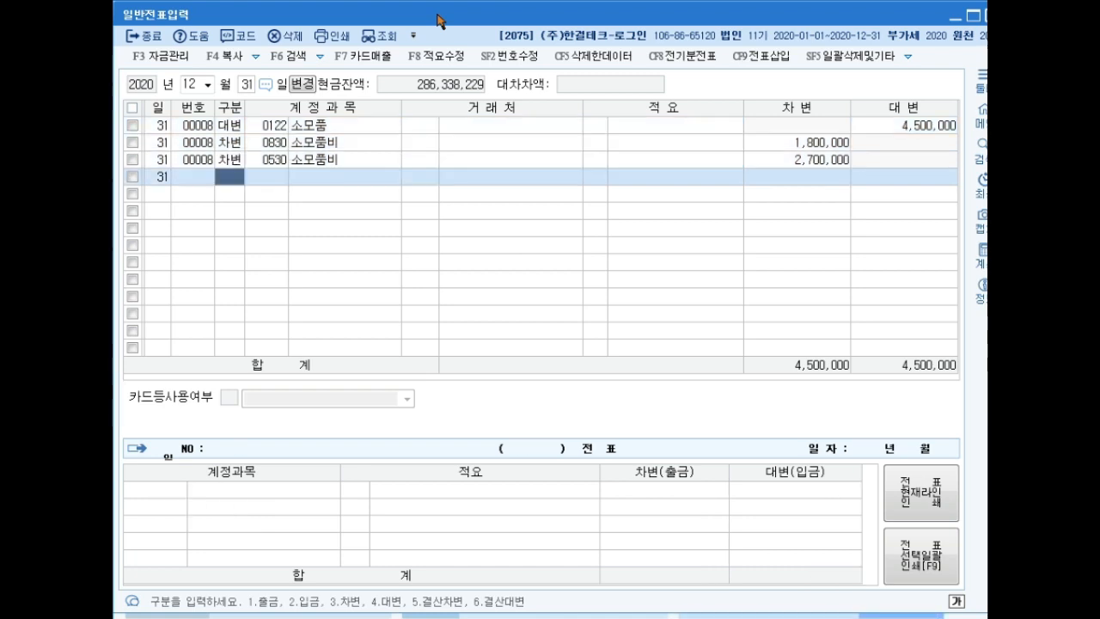
Start a new 31 December voucher with a debit line for 0107 단기매매증권 of 3,000,000
{"action": "type", "text": "3단김매"}
{"action": "key", "text": "Return"}
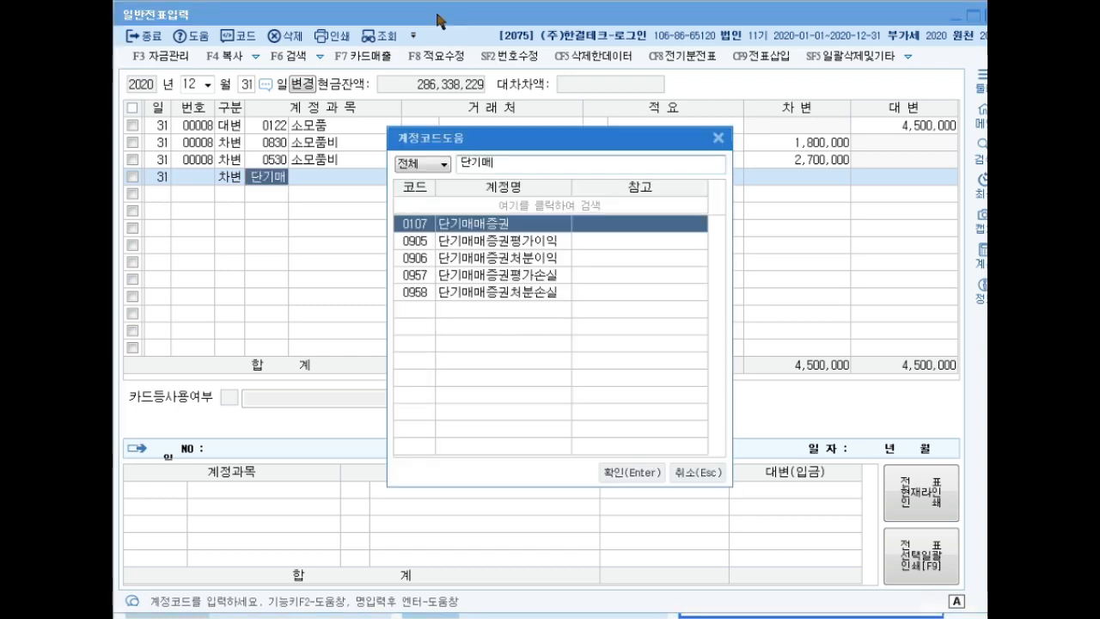
{"action": "key", "text": "Return"}
{"action": "key", "text": "Return"}
{"action": "key", "text": "Return"}
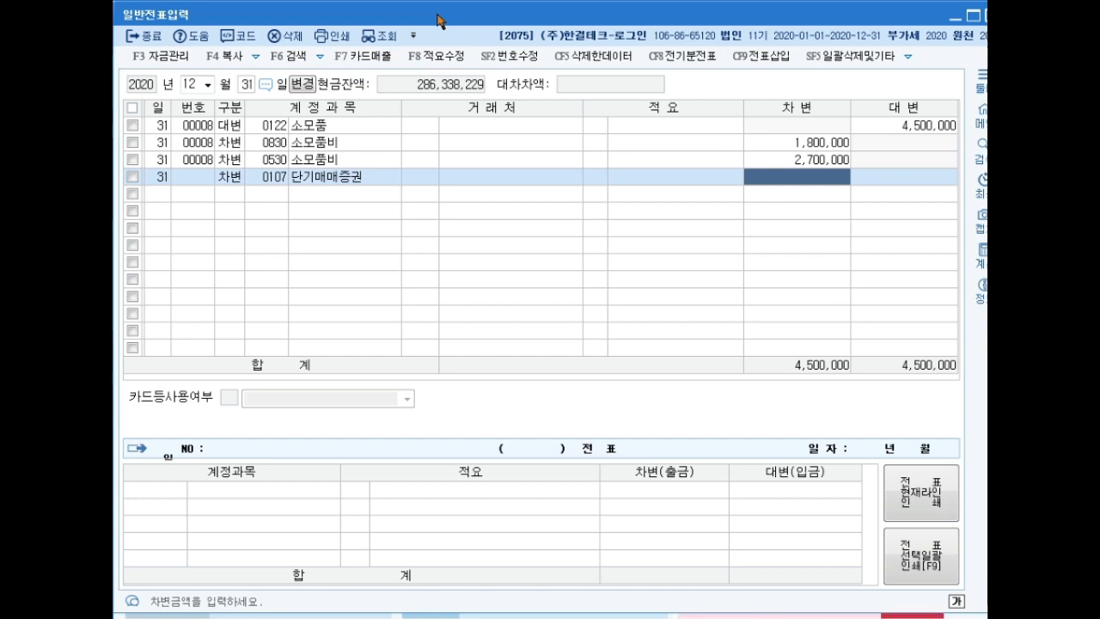
{"action": "type", "text": "3000000"}
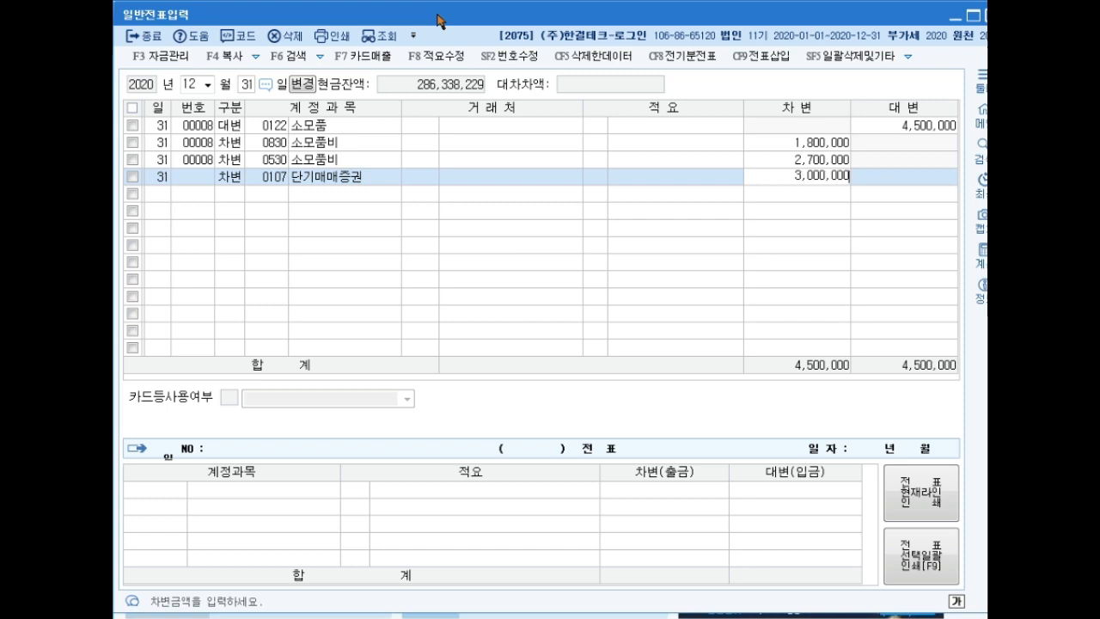
{"action": "key", "text": "Return"}
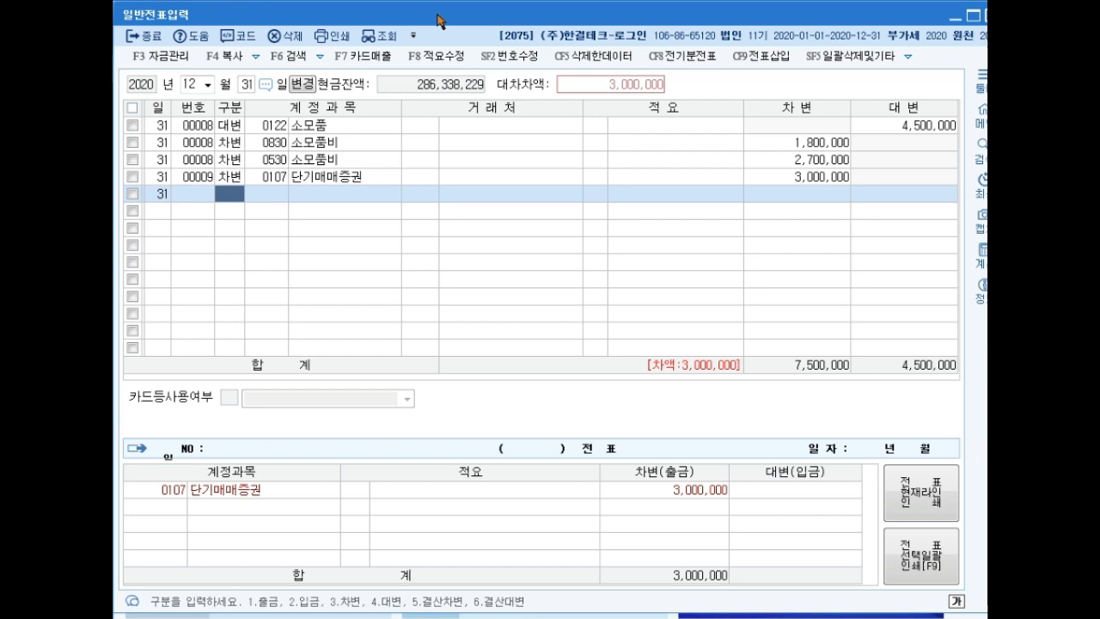
Add a credit line for 0905 단기매매증권평가이익 with 3,000,000 to balance the securities voucher
{"action": "type", "text": "4"}
{"action": "key", "text": "Return"}
{"action": "type", "text": "단기매"}
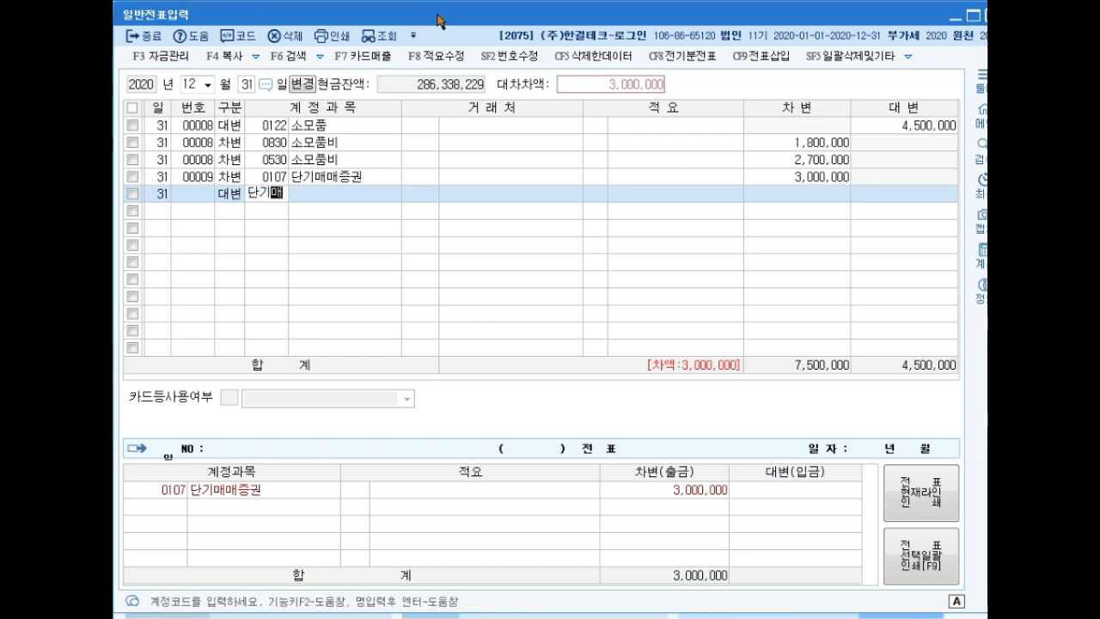
{"action": "key", "text": "Return"}
{"action": "key", "text": "Down"}
{"action": "key", "text": "Return"}
{"action": "key", "text": "Return"}
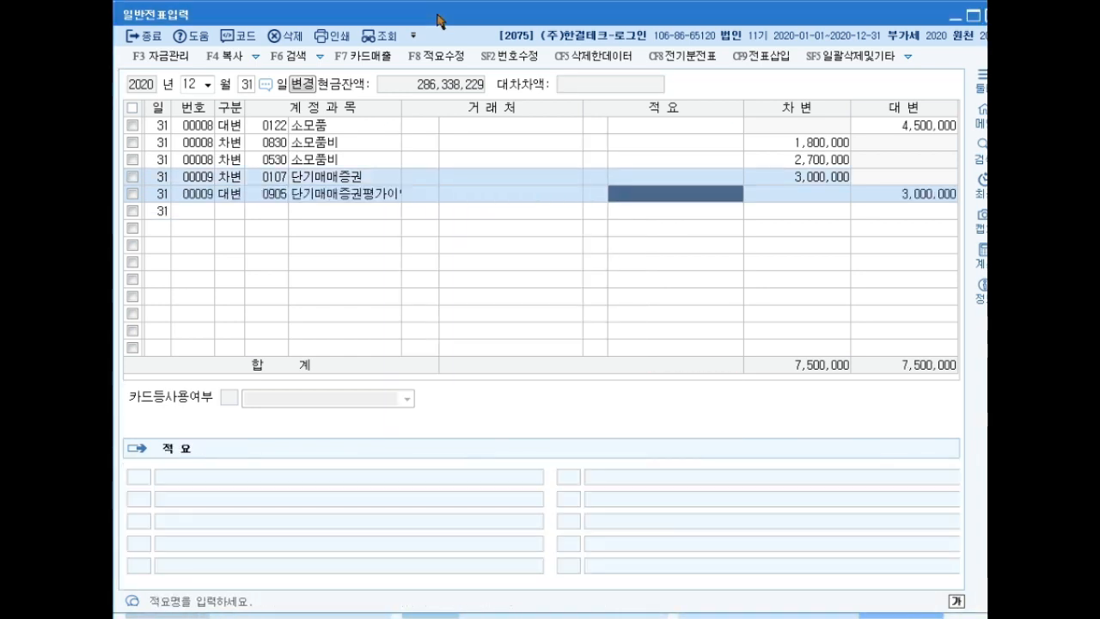
{"action": "key", "text": "Return"}
{"action": "key", "text": "Return"}
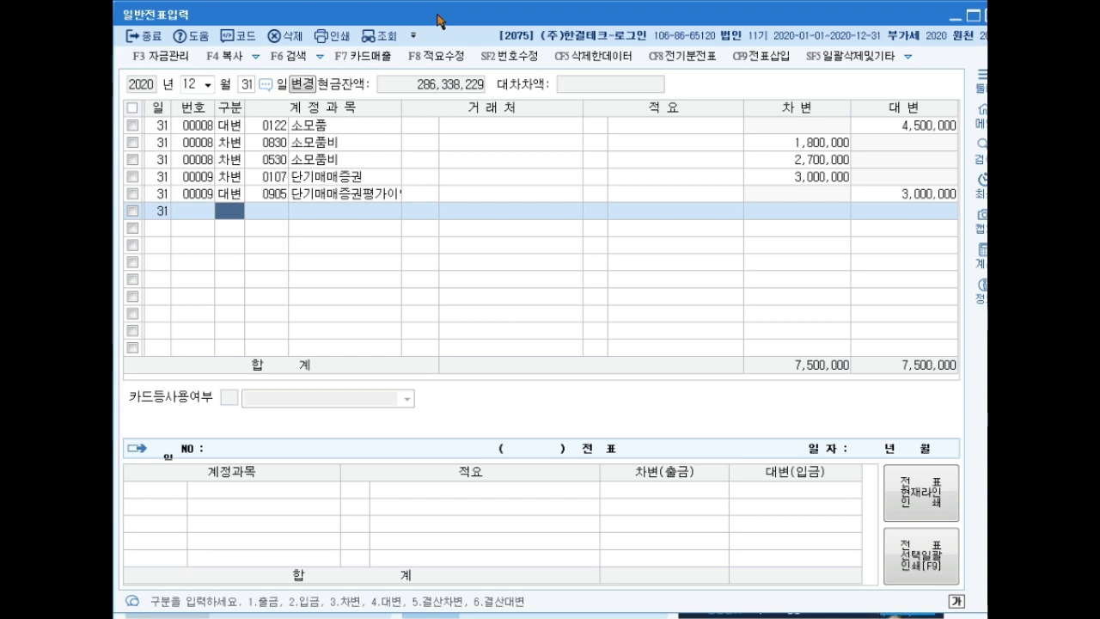
Start a new 31 December voucher with a credit line for 0201 토지 of 100,000,000
{"action": "type", "text": "4"}
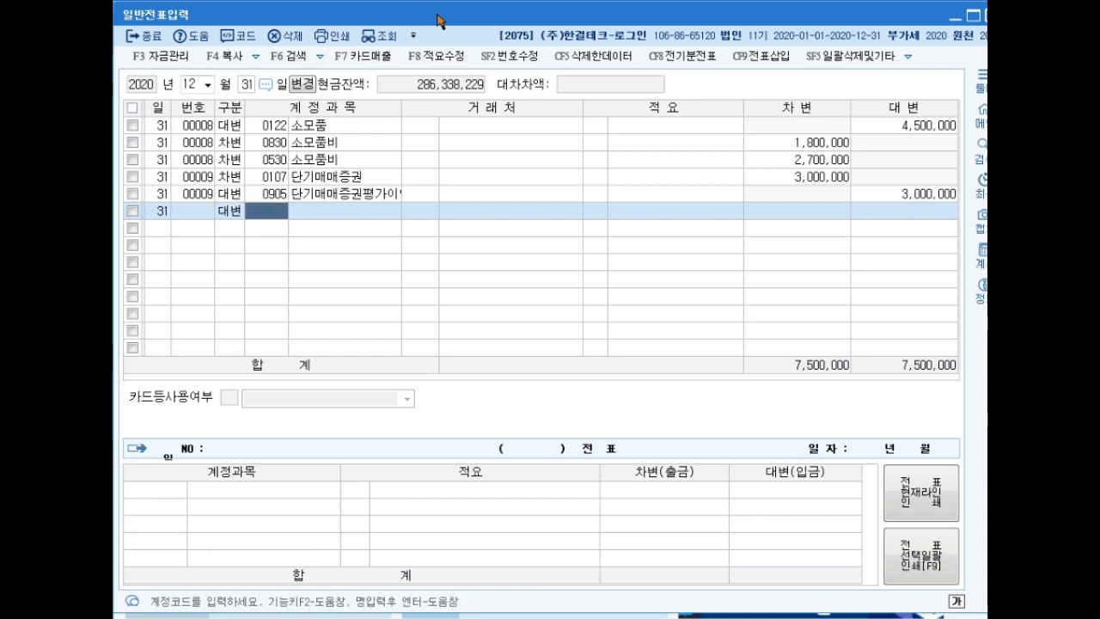
{"action": "type", "text": "0201"}
{"action": "key", "text": "Return"}
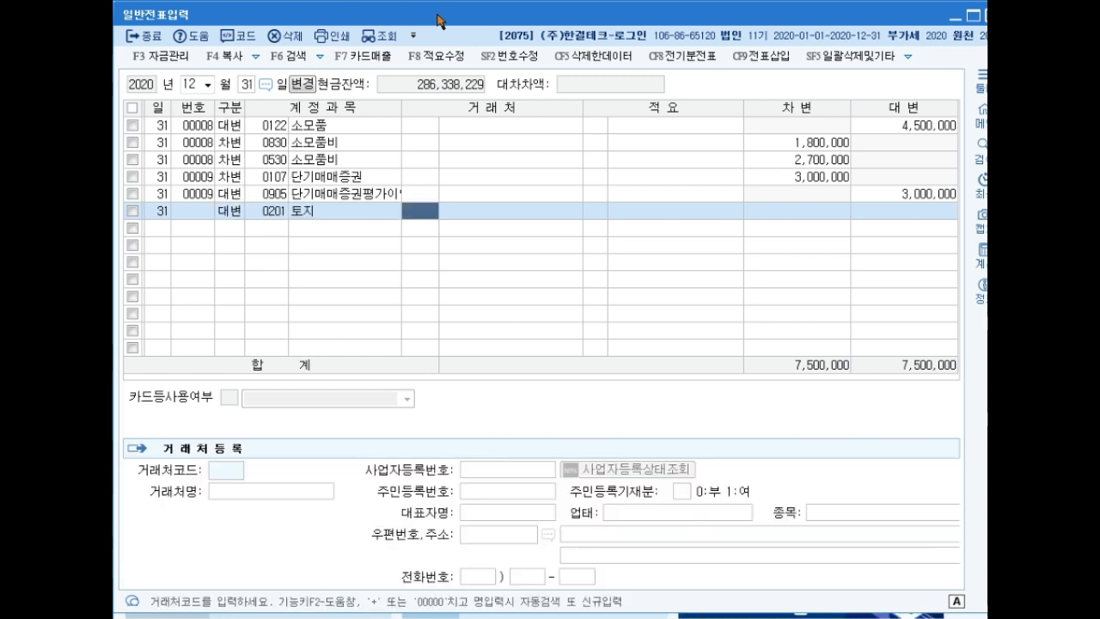
{"action": "key", "text": "Return"}
{"action": "key", "text": "Return"}
{"action": "key", "text": "Return"}
{"action": "type", "text": "100000000"}
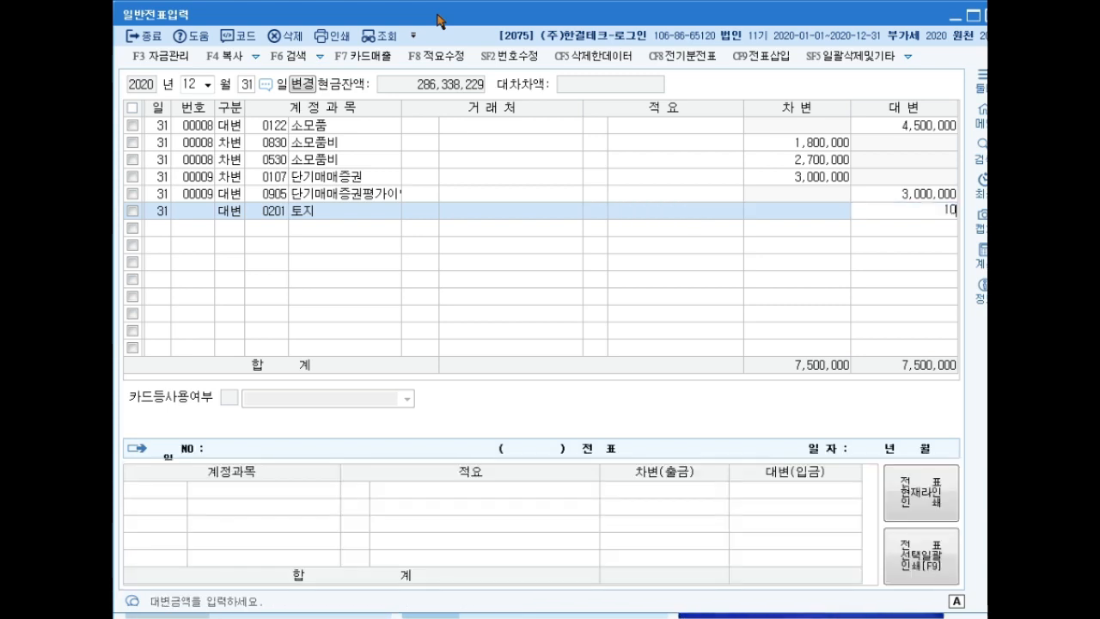
{"action": "key", "text": "Return"}
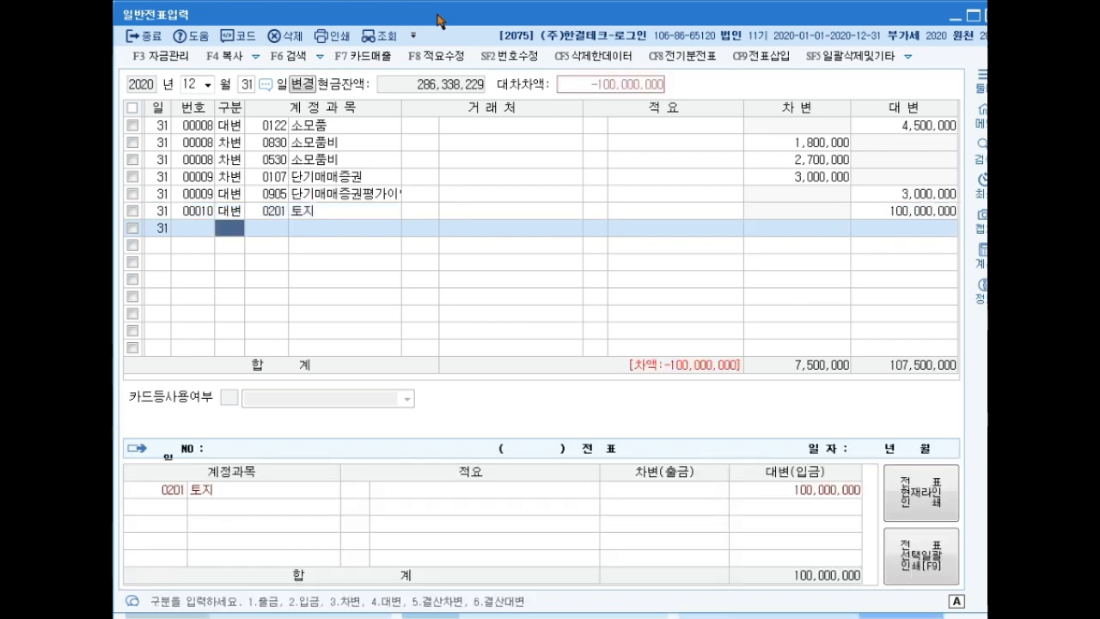
Start a debit line in the land voucher and search 재평가 to choose account 0983 재평가손실
{"action": "type", "text": "3"}
{"action": "key", "text": "Return"}
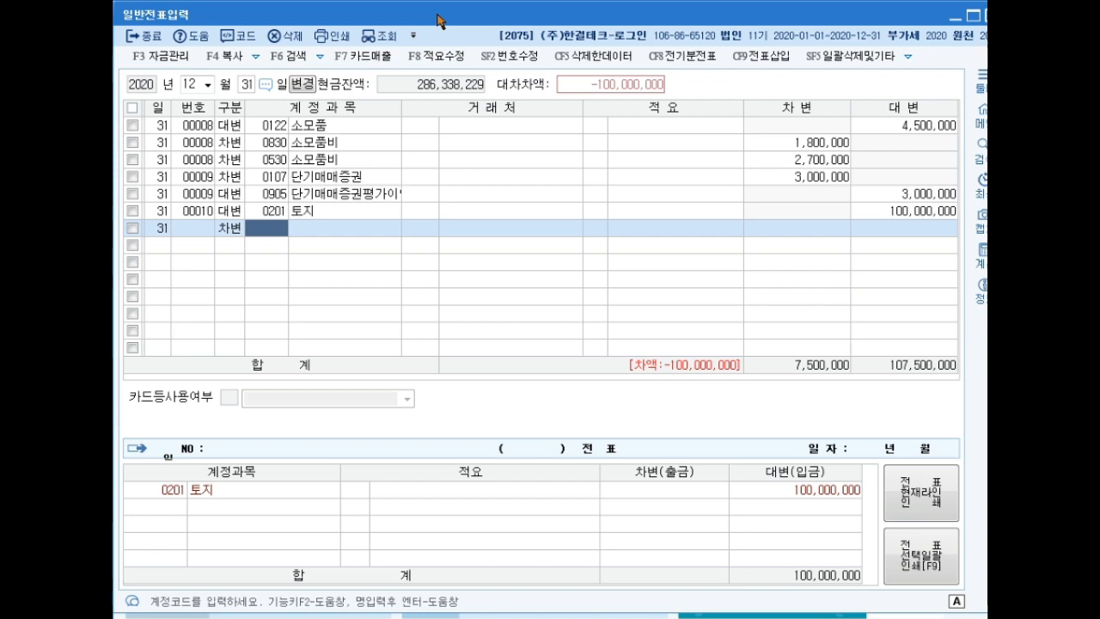
{"action": "type", "text": "재평가"}
{"action": "key", "text": "Return"}
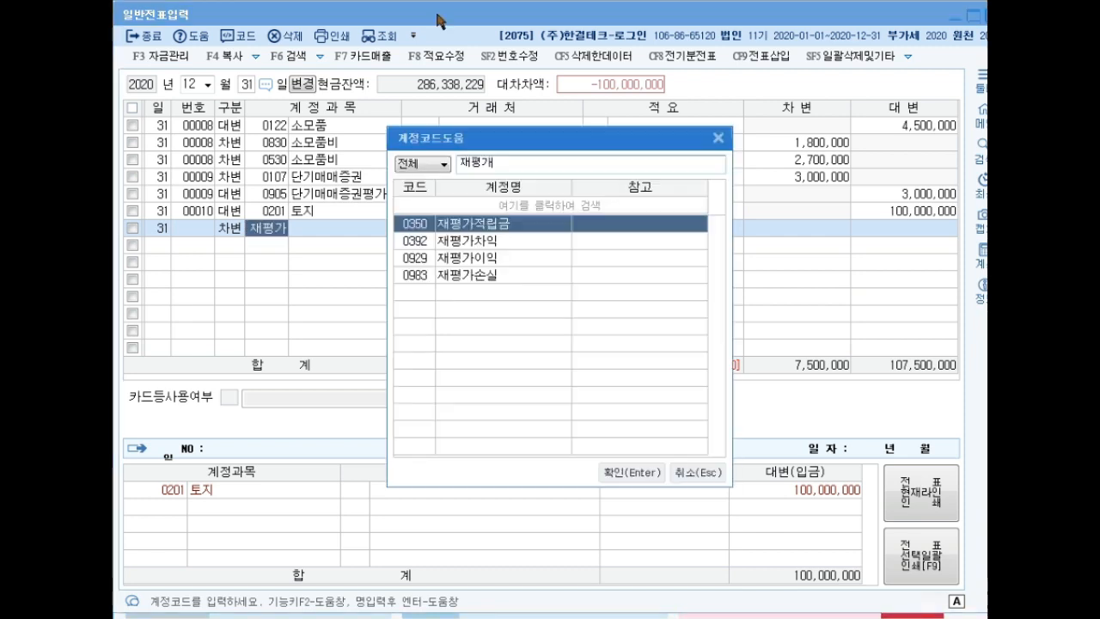
{"action": "key", "text": "Down"}
{"action": "key", "text": "Down"}
{"action": "key", "text": "Down"}
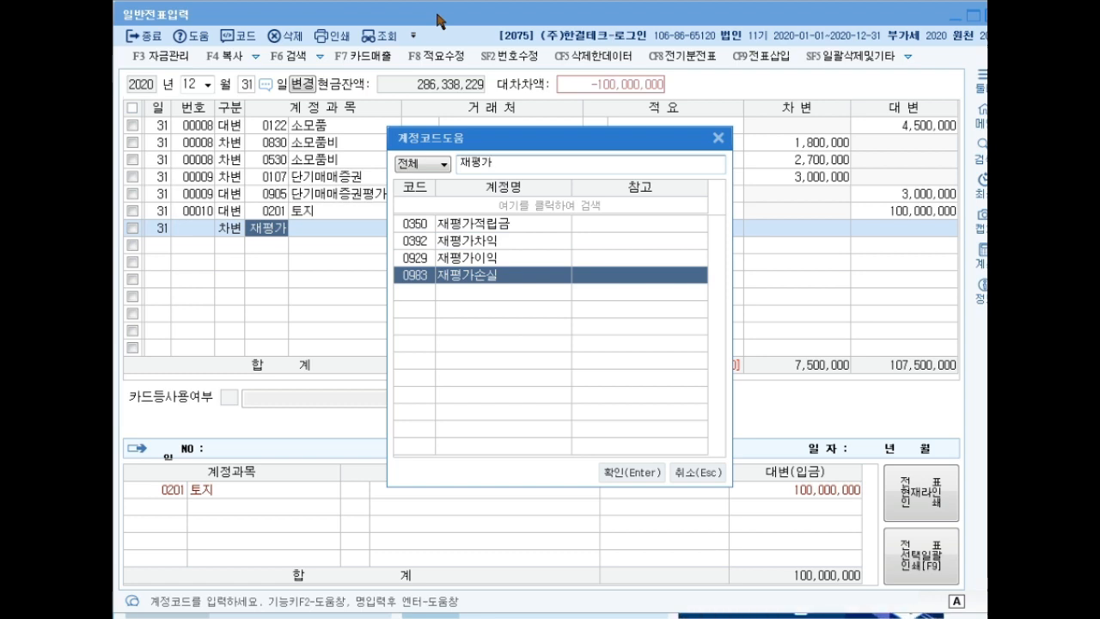
{"action": "key", "text": "Return"}
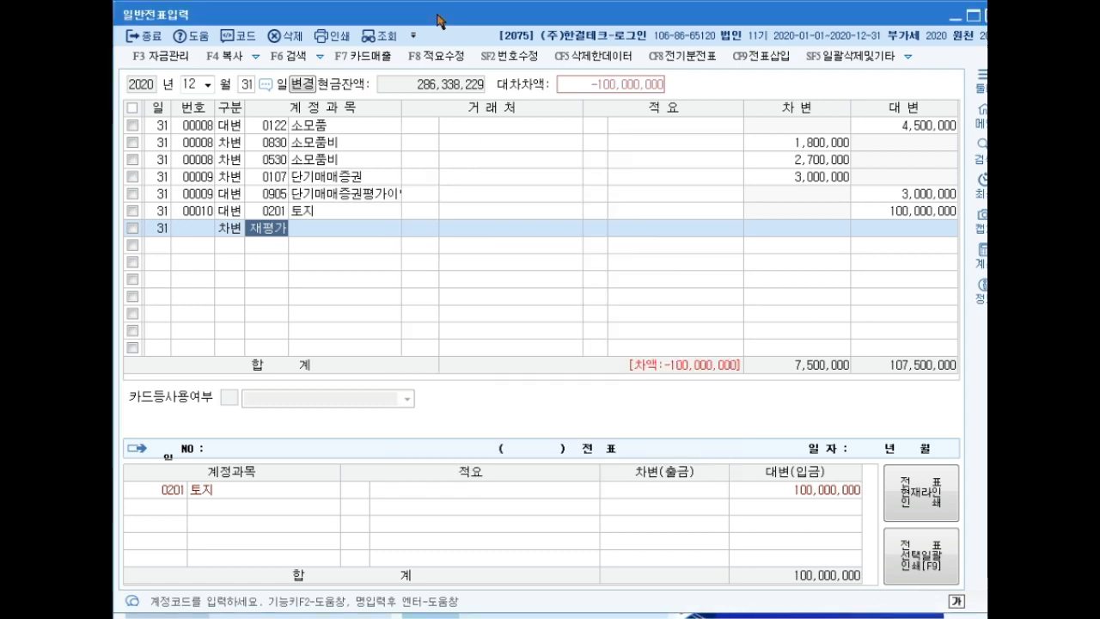
Complete the 재평가손실 line with a debit of 100,000,000 to balance the land voucher, without counterparty or description
{"action": "key", "text": "Return"}
{"action": "key", "text": "Return"}
{"action": "key", "text": "Return"}
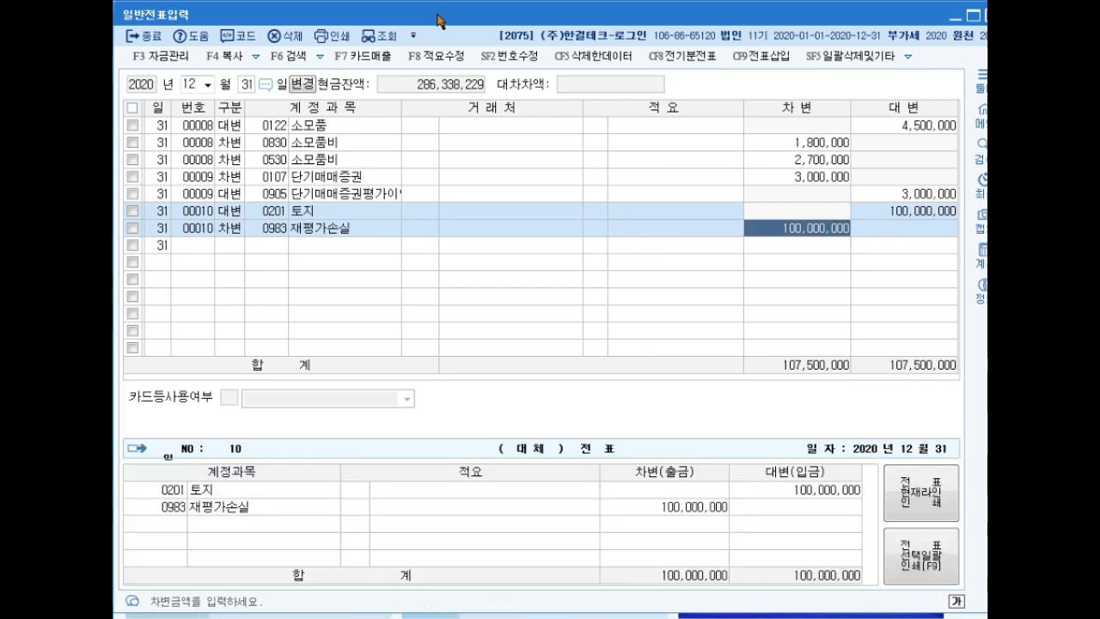
{"action": "key", "text": "Return"}
{"action": "key", "text": "Up"}
{"action": "key", "text": "Return"}
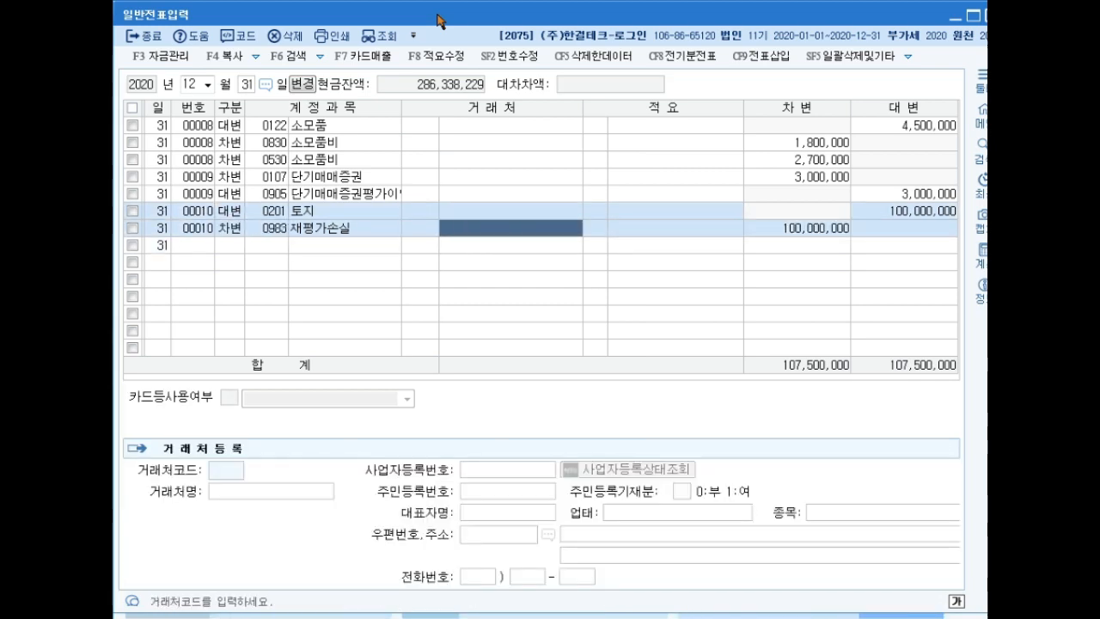
{"action": "key", "text": "Return"}
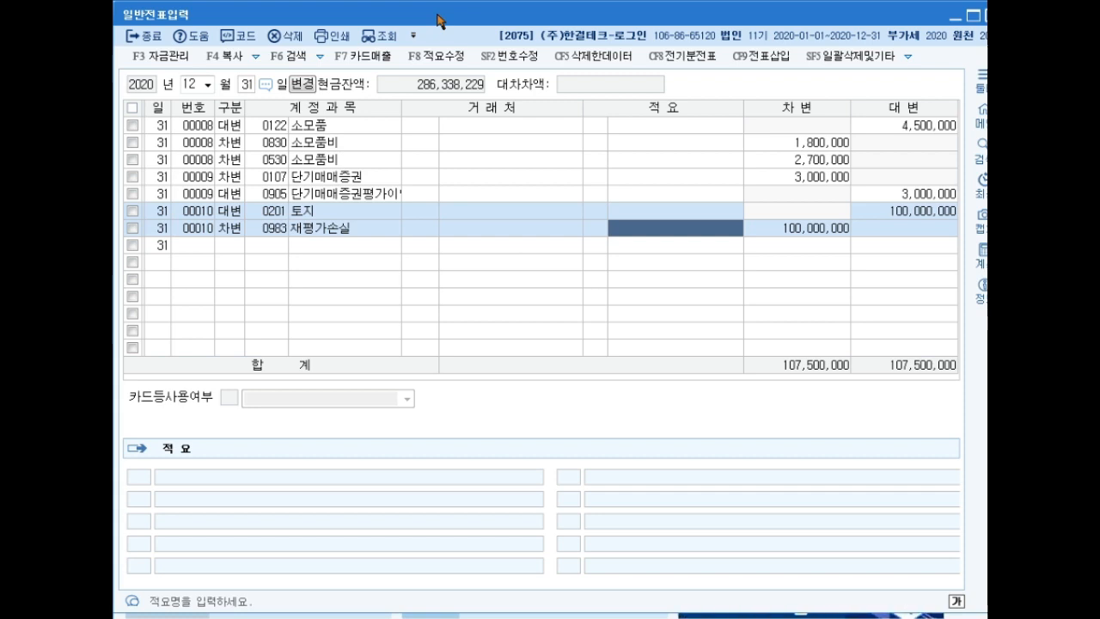
{"action": "key", "text": "Return"}
{"action": "key", "text": "Return"}
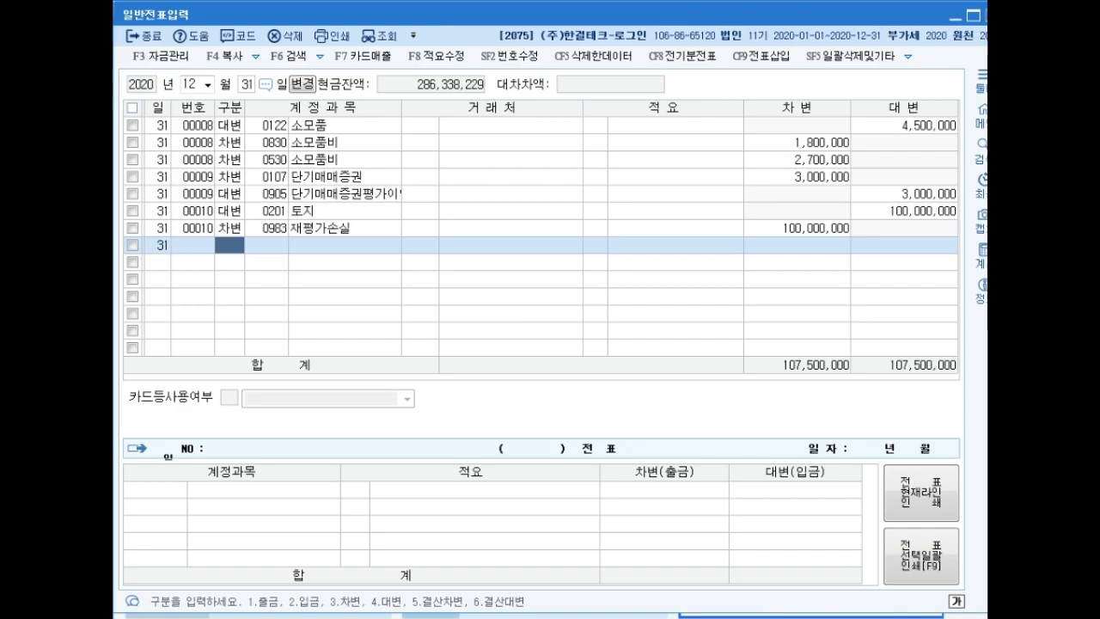
Leave general voucher entry and open 결산자료입력 for the period January to December 2020
{"action": "left_click", "coordinate": [984, 15]}
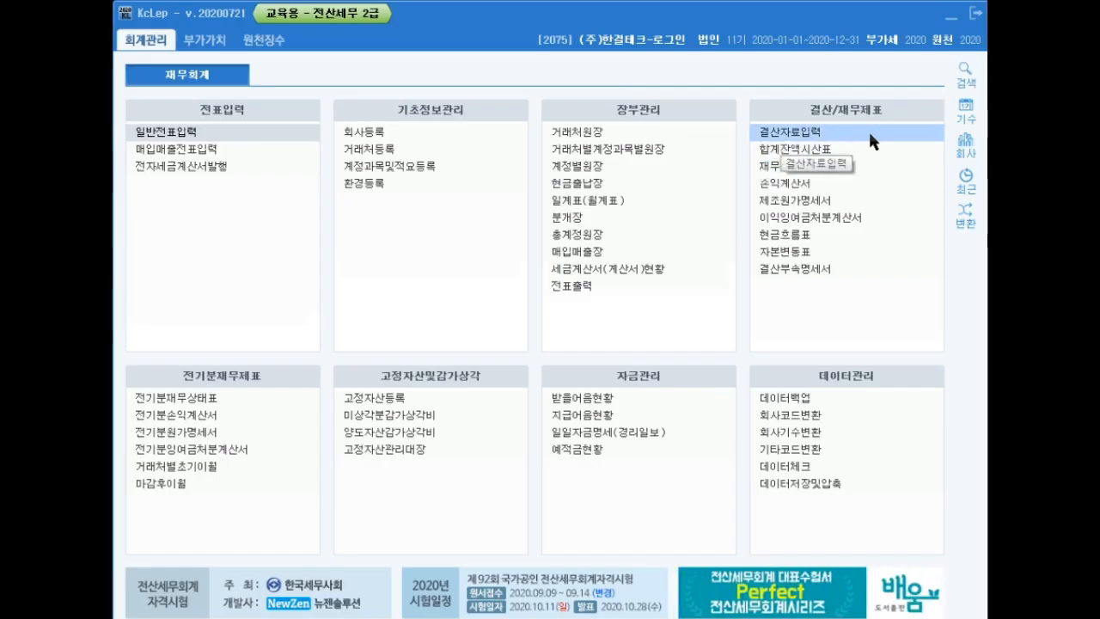
{"action": "left_click", "coordinate": [870, 134]}
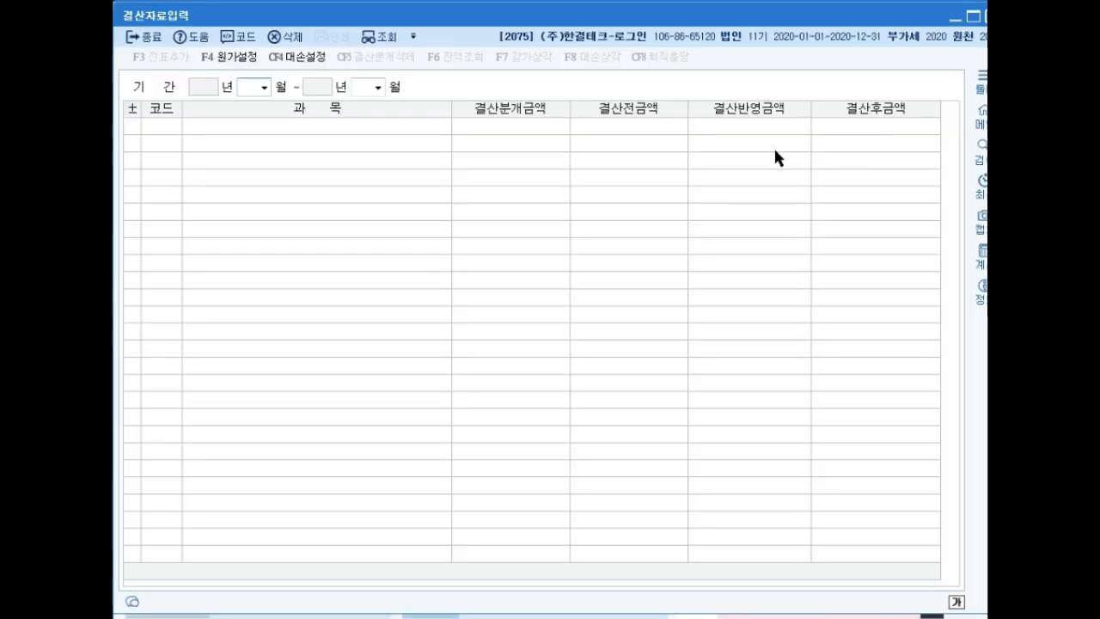
{"action": "type", "text": "01"}
{"action": "type", "text": "12"}
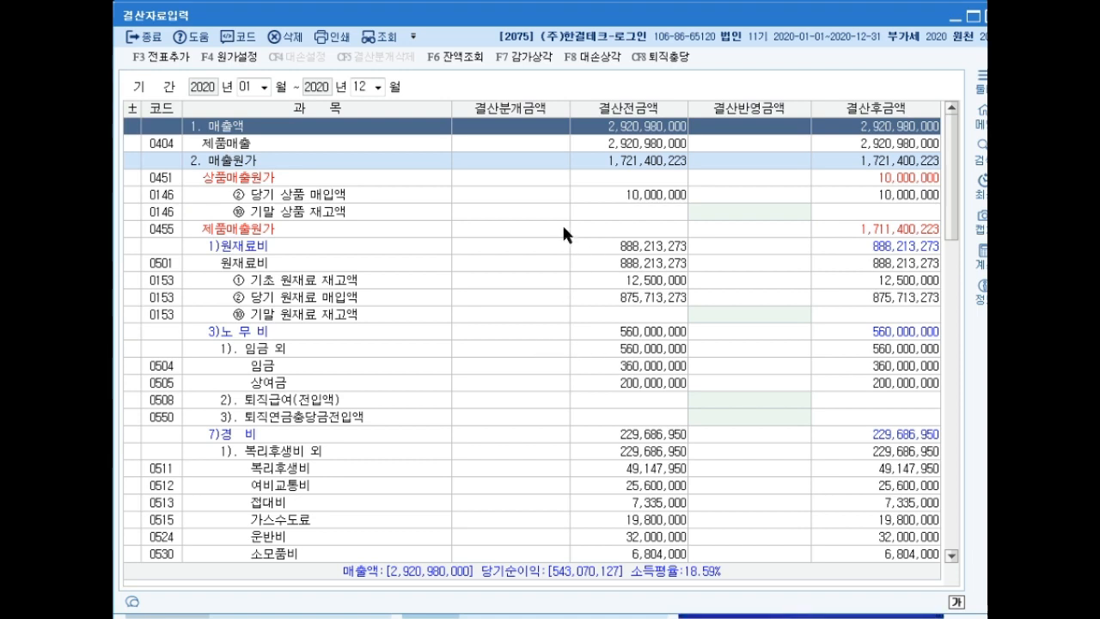
Calculate the 대손상각 additions at a 대손율 of 3% and close the calculation without applying it to the closing data
{"action": "left_click", "coordinate": [587, 60]}
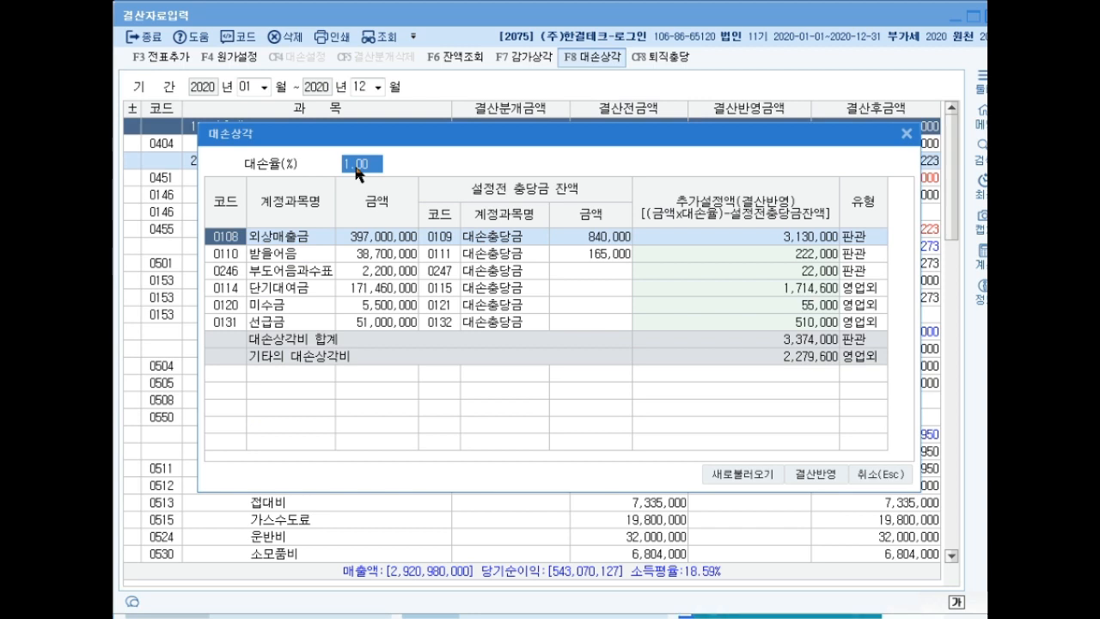
{"action": "type", "text": "3"}
{"action": "key", "text": "Return"}
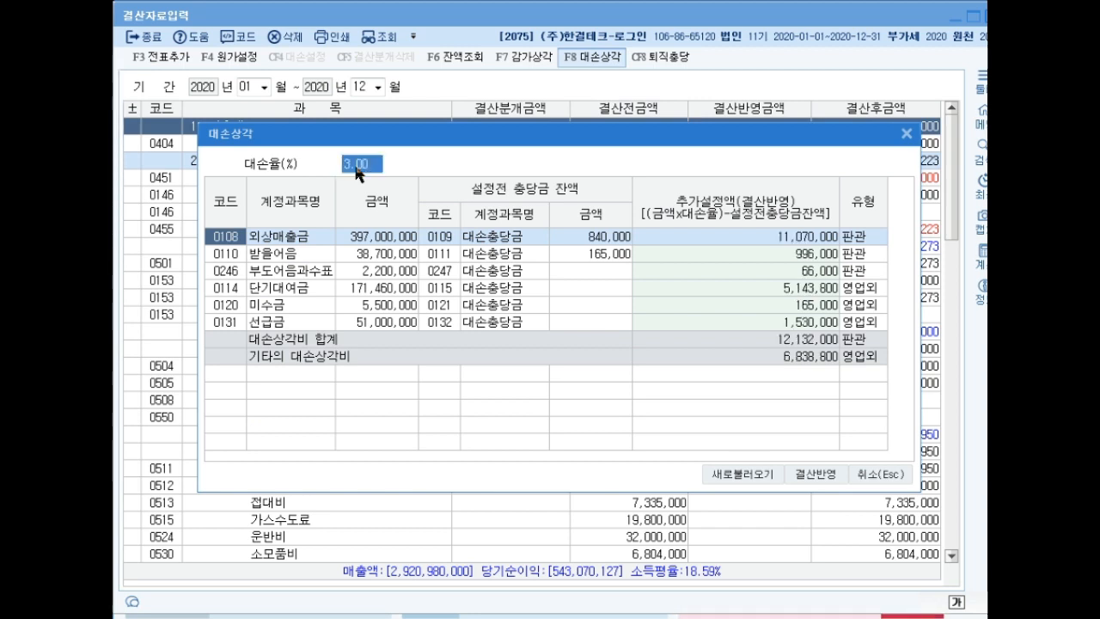
{"action": "key", "text": "Return"}
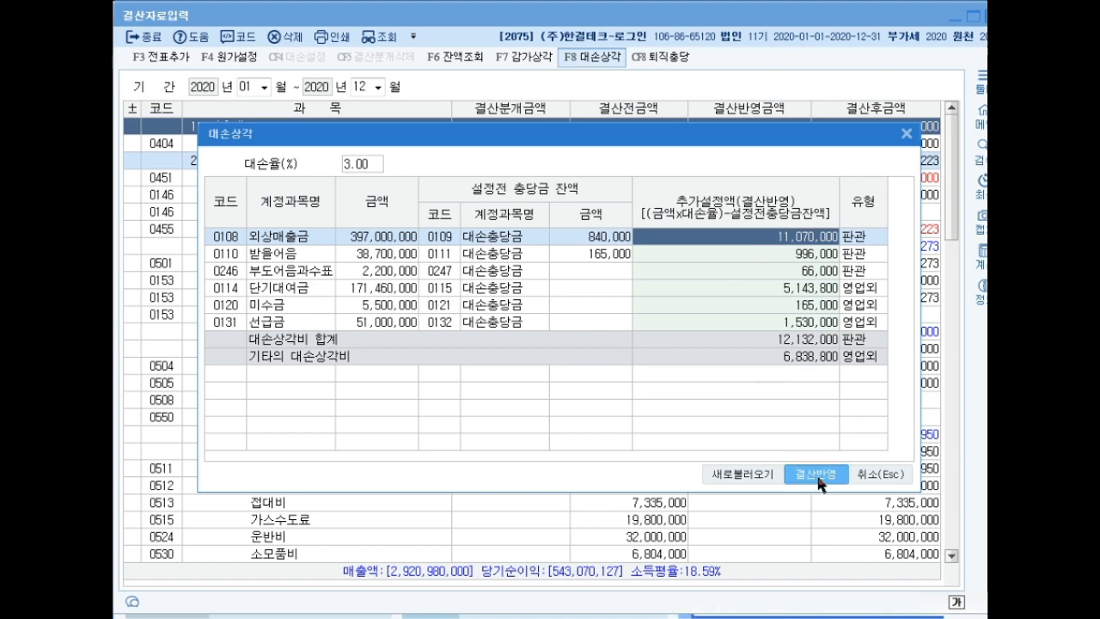
{"action": "left_click", "coordinate": [875, 478]}
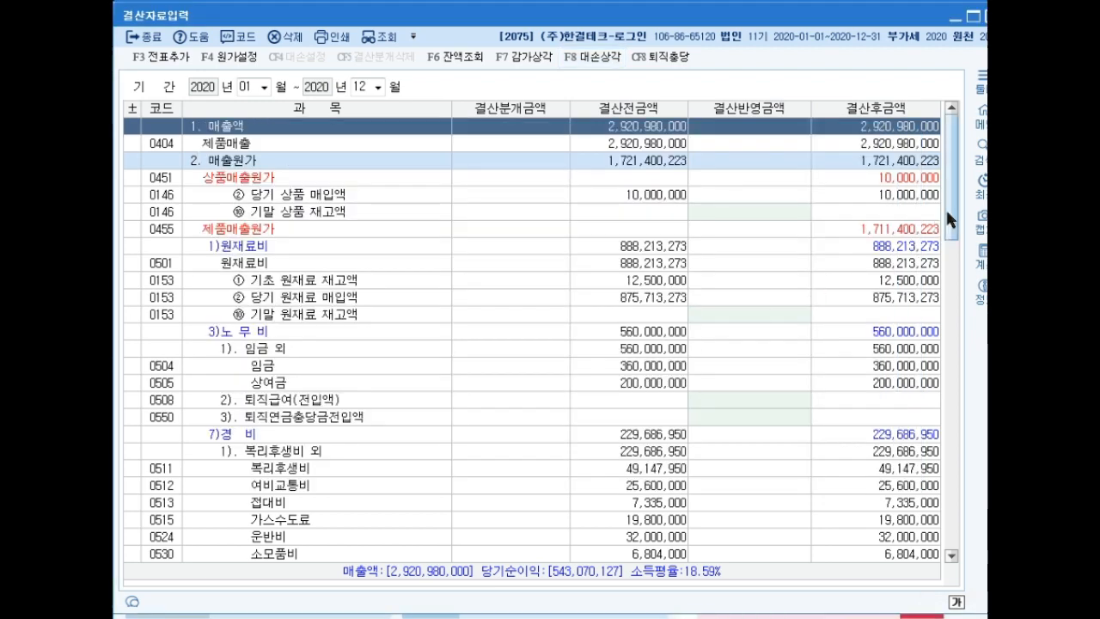
Enter 11,070,000 as the 결산반영금액 for 0108 외상매출금 under 대손상각 in 판매비와 일반관리비
{"action": "left_click_drag", "start_coordinate": [949, 205], "coordinate": [954, 355]}
{"action": "left_click", "coordinate": [279, 335]}
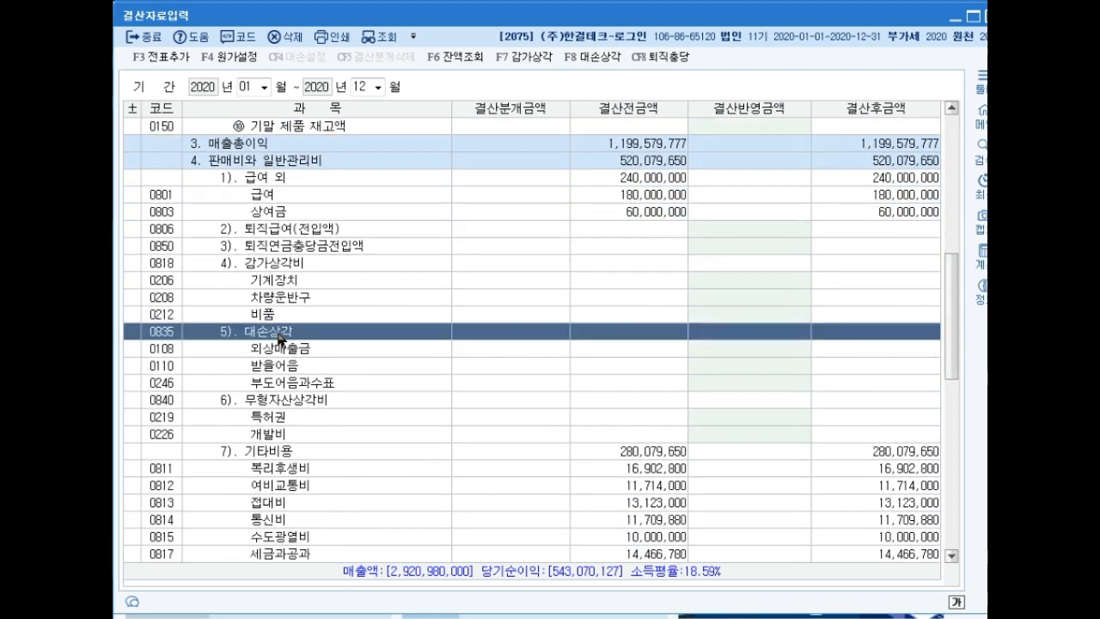
{"action": "left_click", "coordinate": [295, 353]}
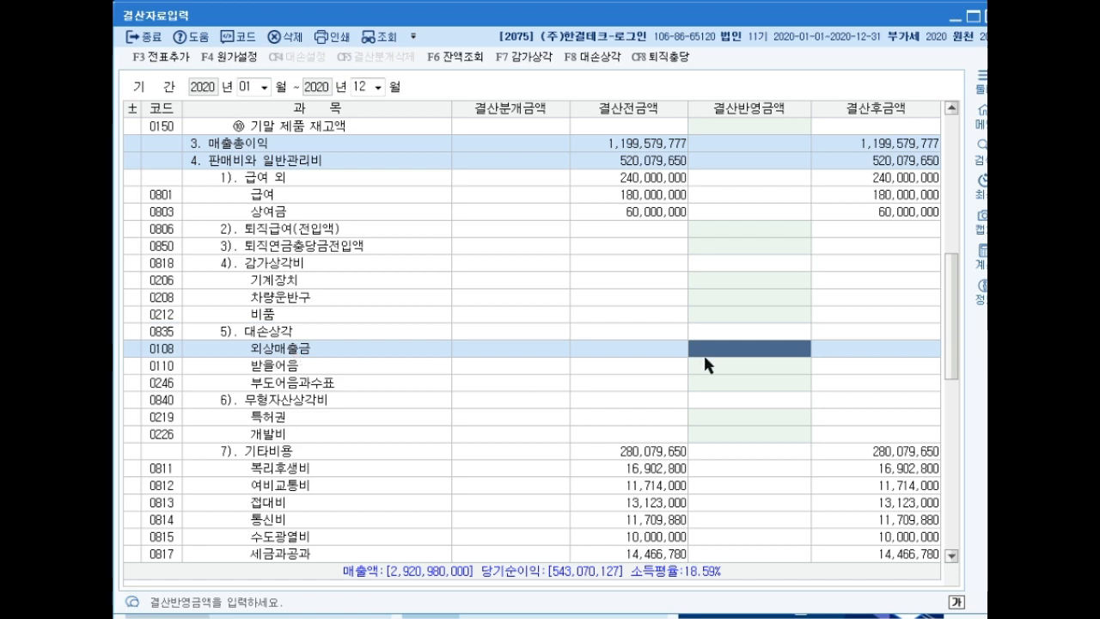
{"action": "type", "text": "11"}
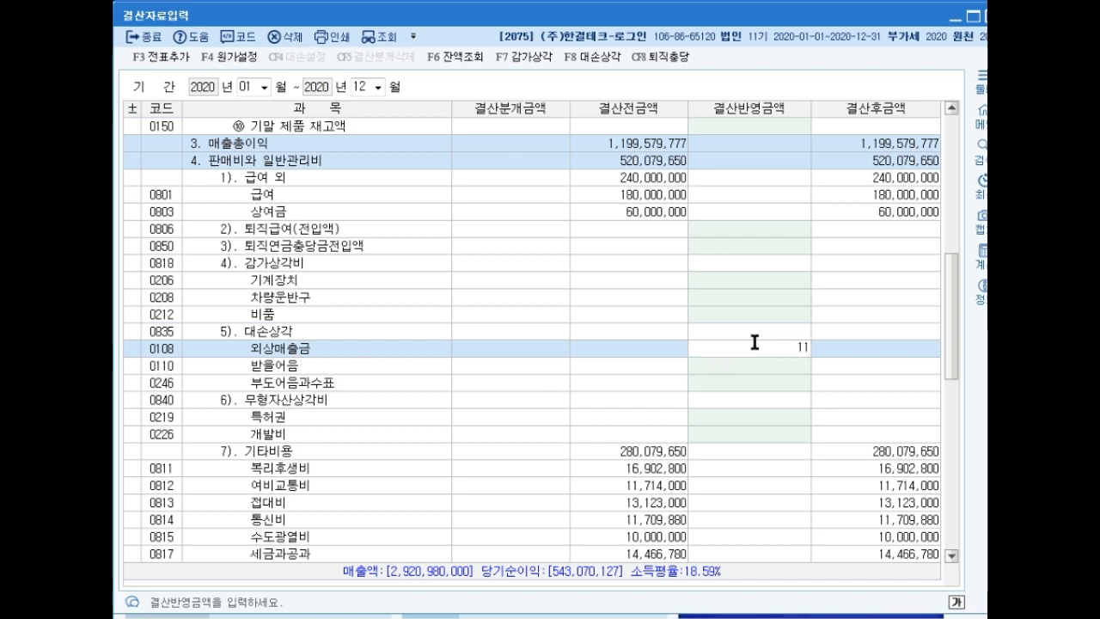
{"action": "type", "text": ",070,000"}
{"action": "key", "text": "Return"}
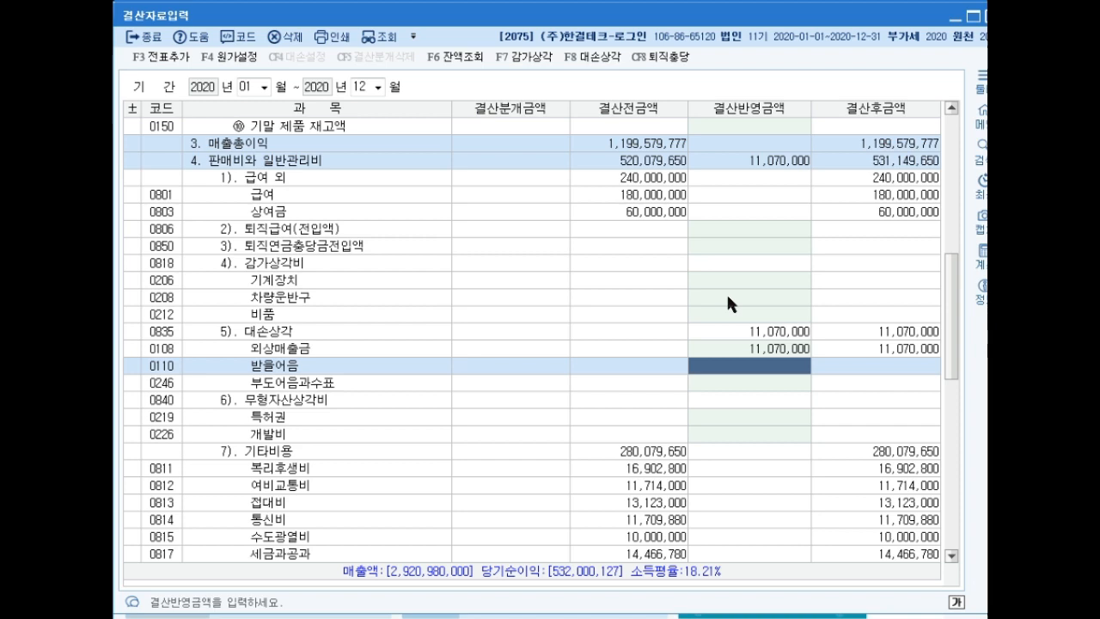
Check the 1% 대손상각 calculation for 받을어음 and enter 222,000 as the 결산반영금액 for 0110 받을어음
{"action": "left_click", "coordinate": [599, 62]}
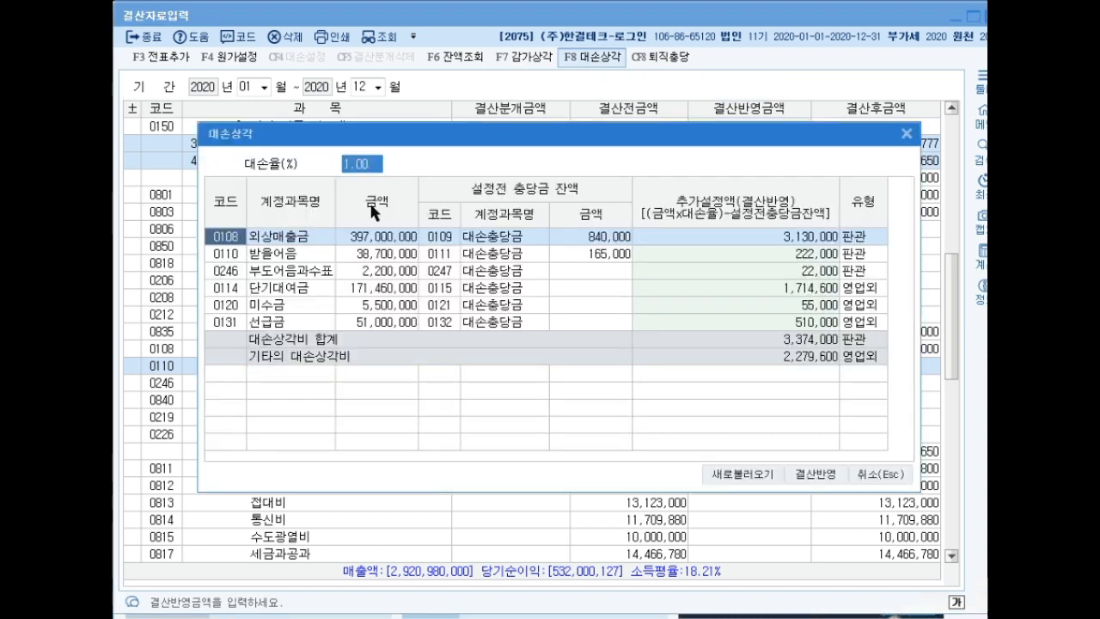
{"action": "left_click", "coordinate": [687, 258]}
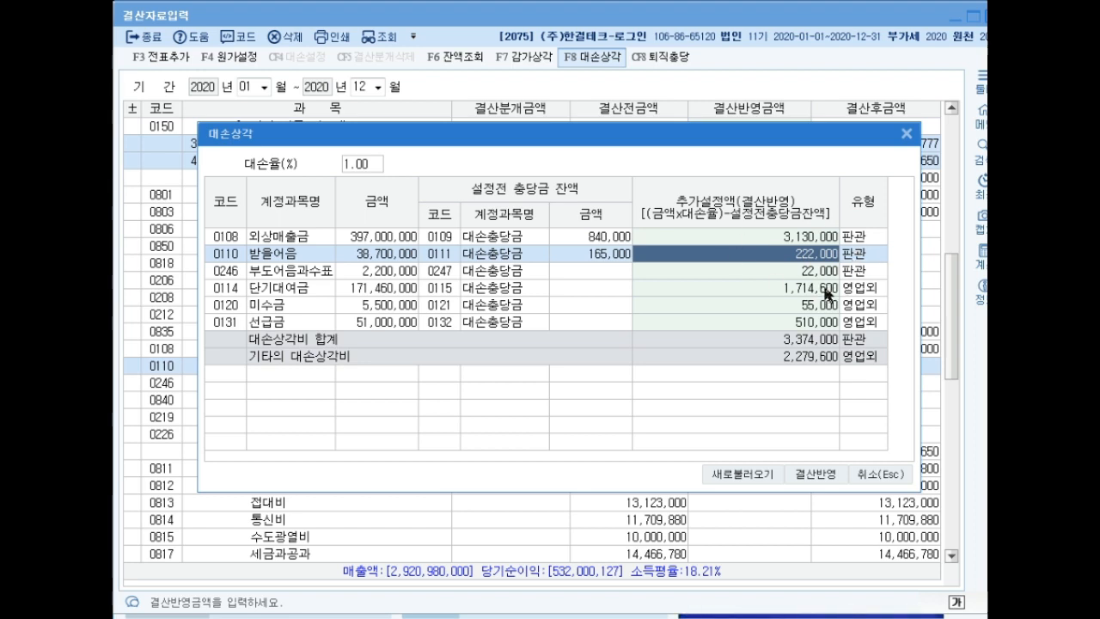
{"action": "left_click", "coordinate": [878, 474]}
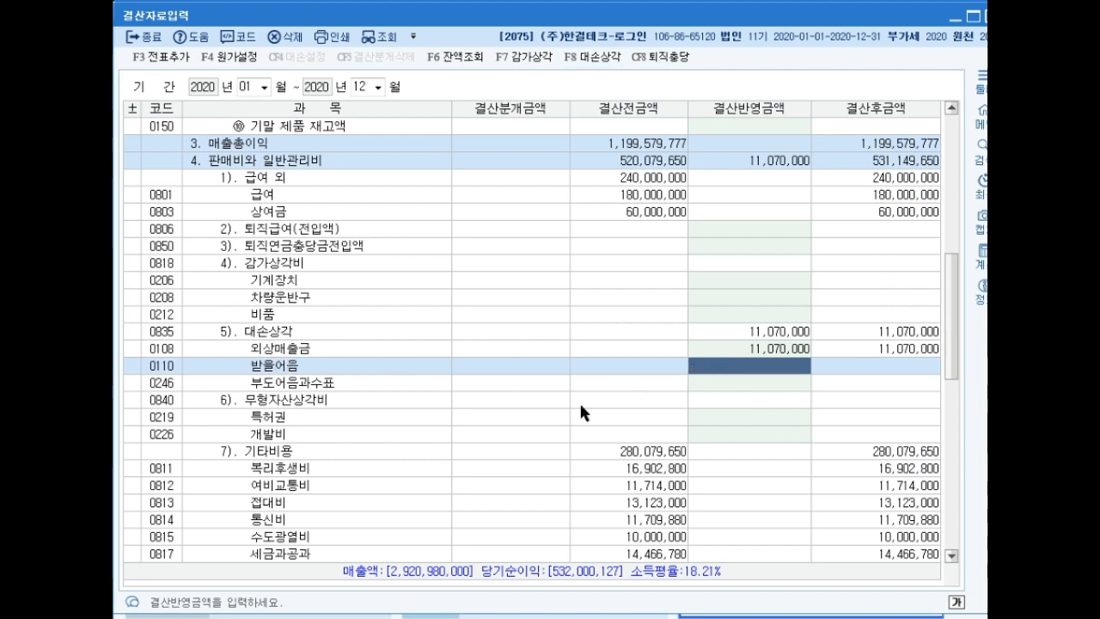
{"action": "type", "text": "2220000"}
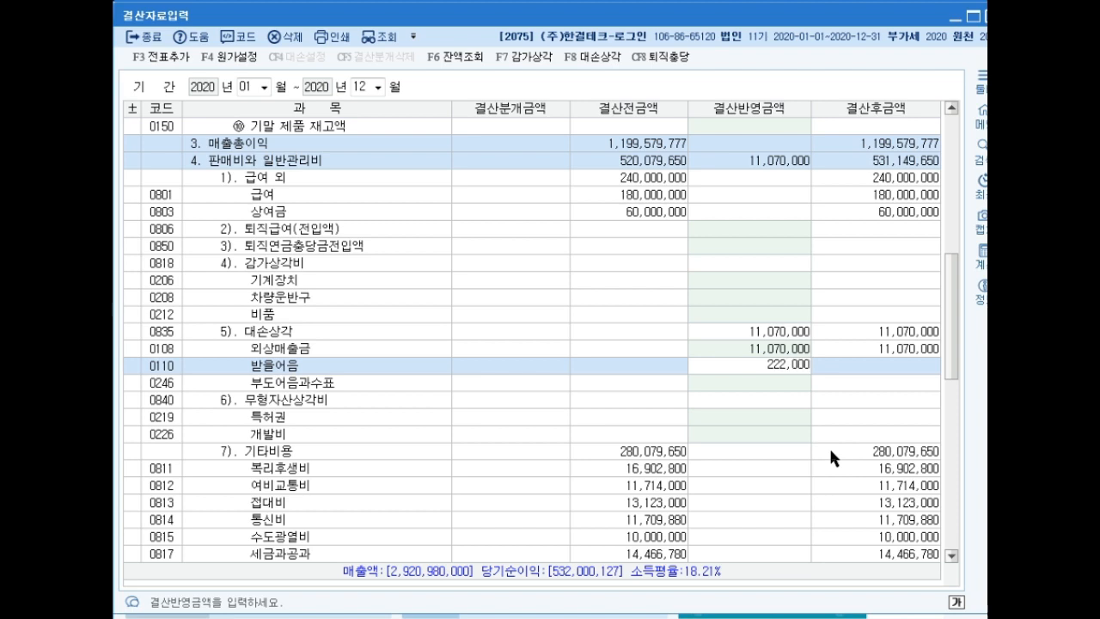
{"action": "key", "text": "Return"}
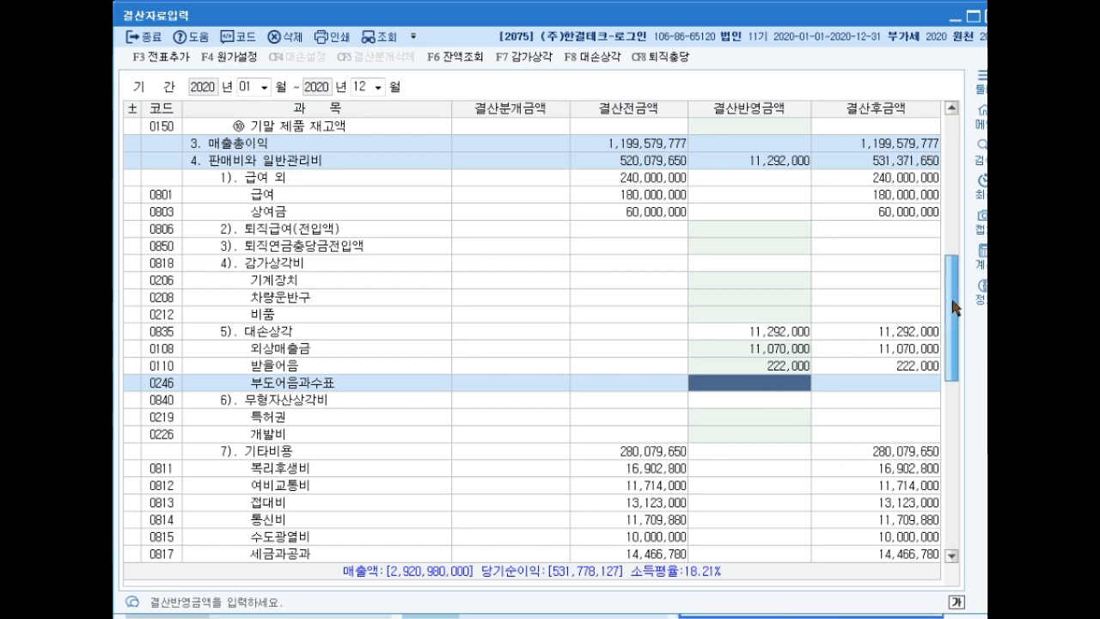
Under 법인세등, enter closing amounts of 2,000,000 for 0136 선납세금 and 1,300,000 for 0998 추가계상액
{"action": "left_click_drag", "start_coordinate": [954, 304], "coordinate": [962, 490]}
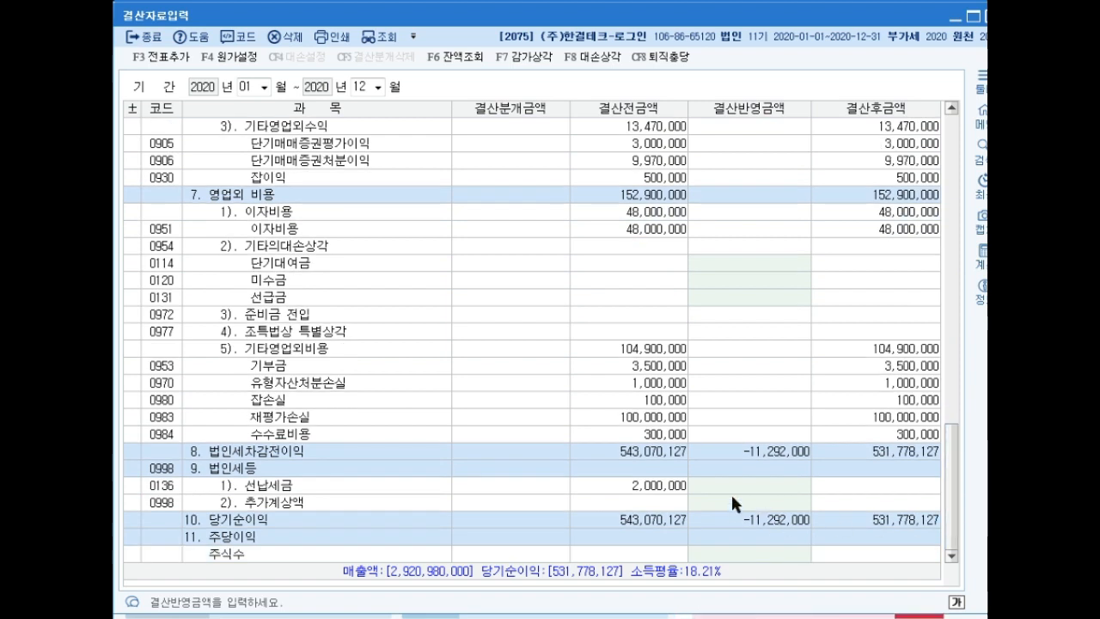
{"action": "left_click", "coordinate": [675, 490]}
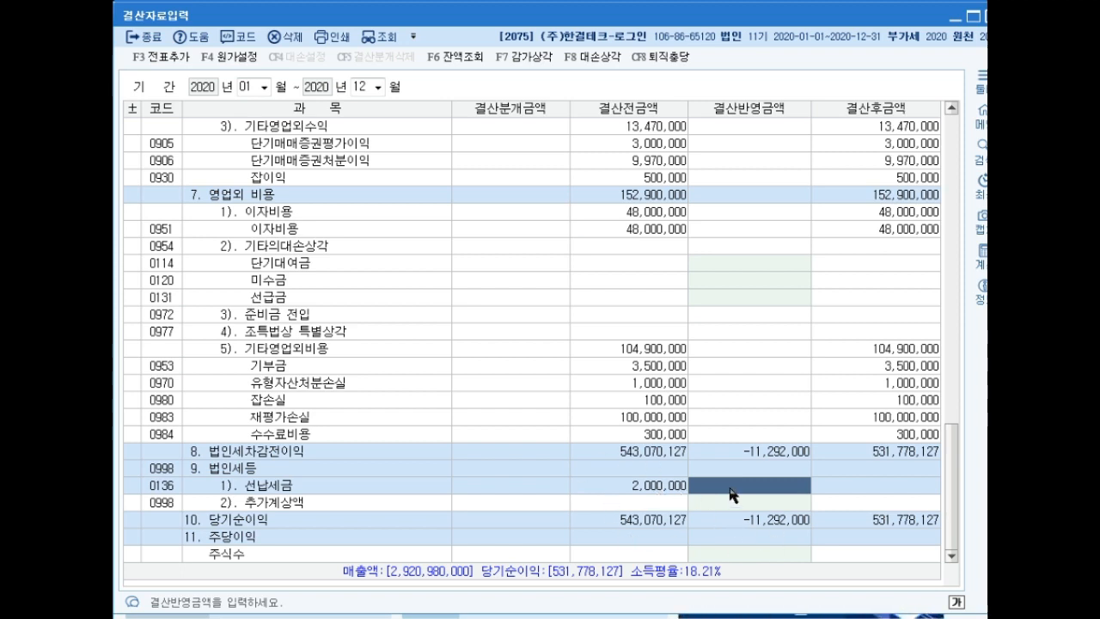
{"action": "type", "text": "2000000"}
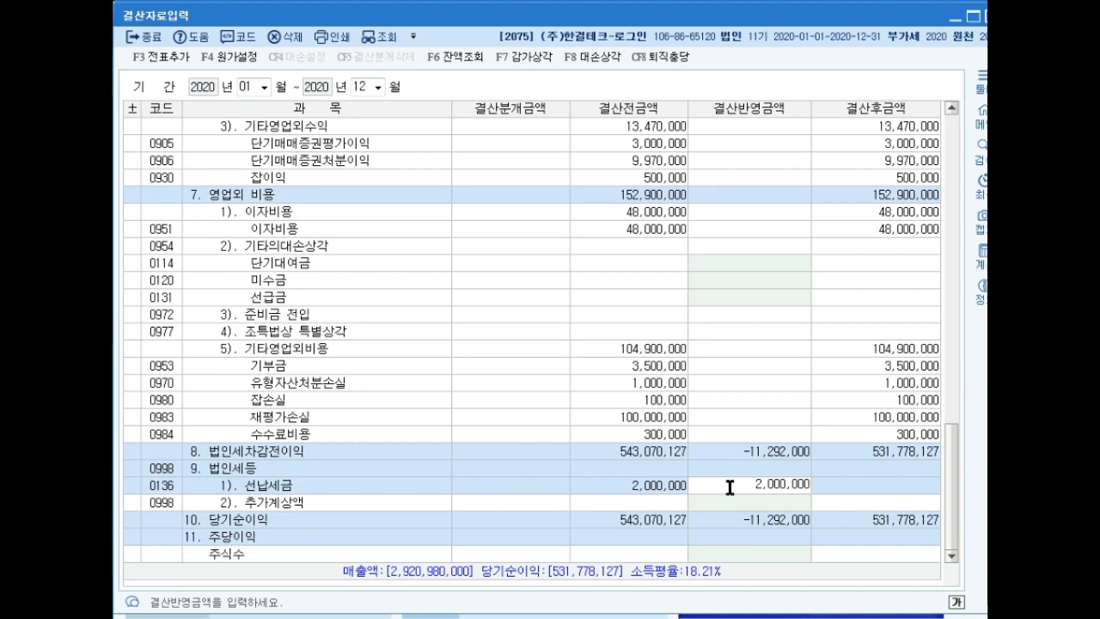
{"action": "key", "text": "Return"}
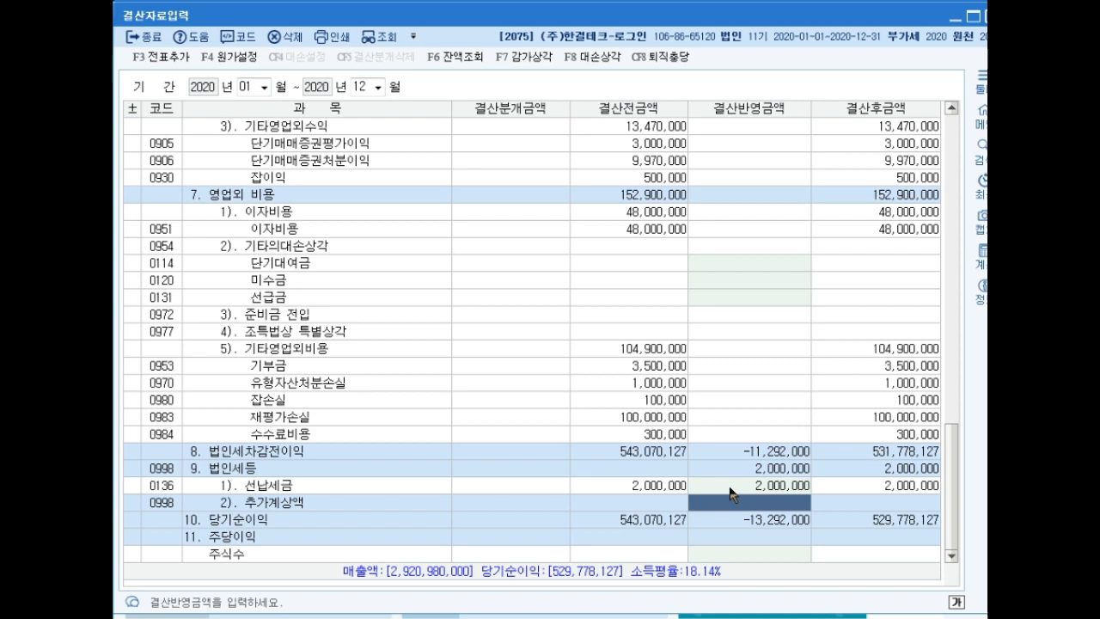
{"action": "type", "text": "1300000"}
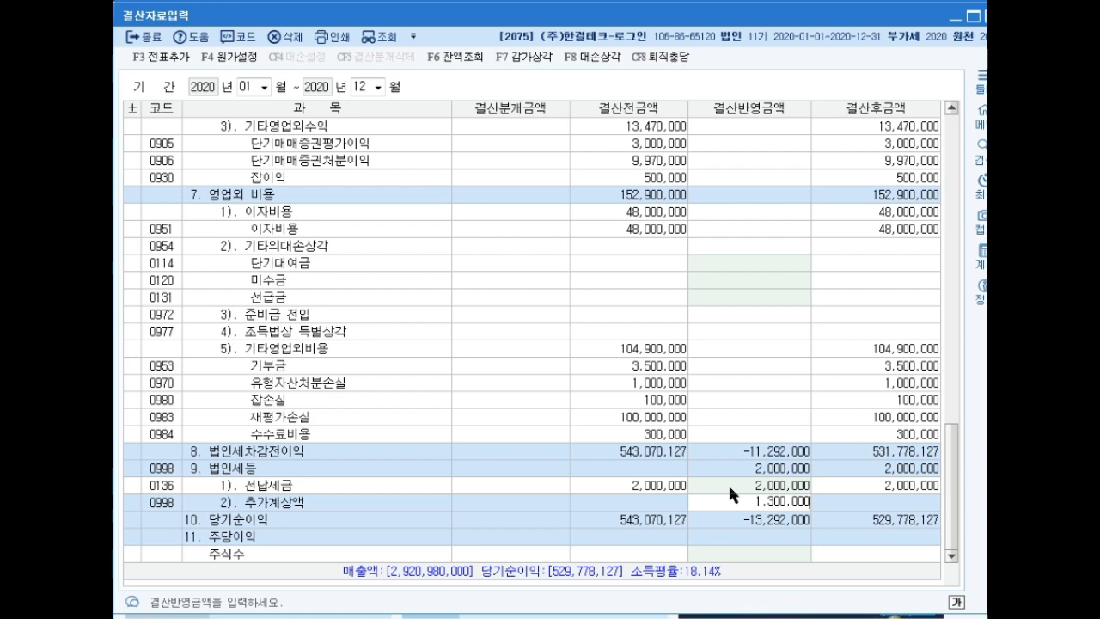
{"action": "key", "text": "Return"}
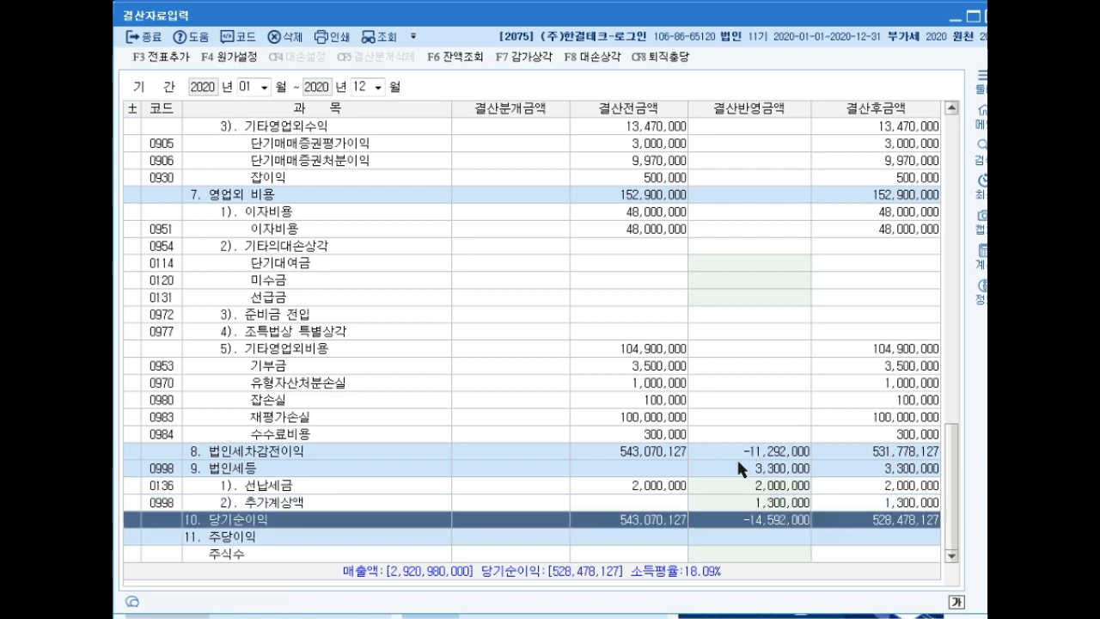
{"action": "left_click", "coordinate": [738, 464]}
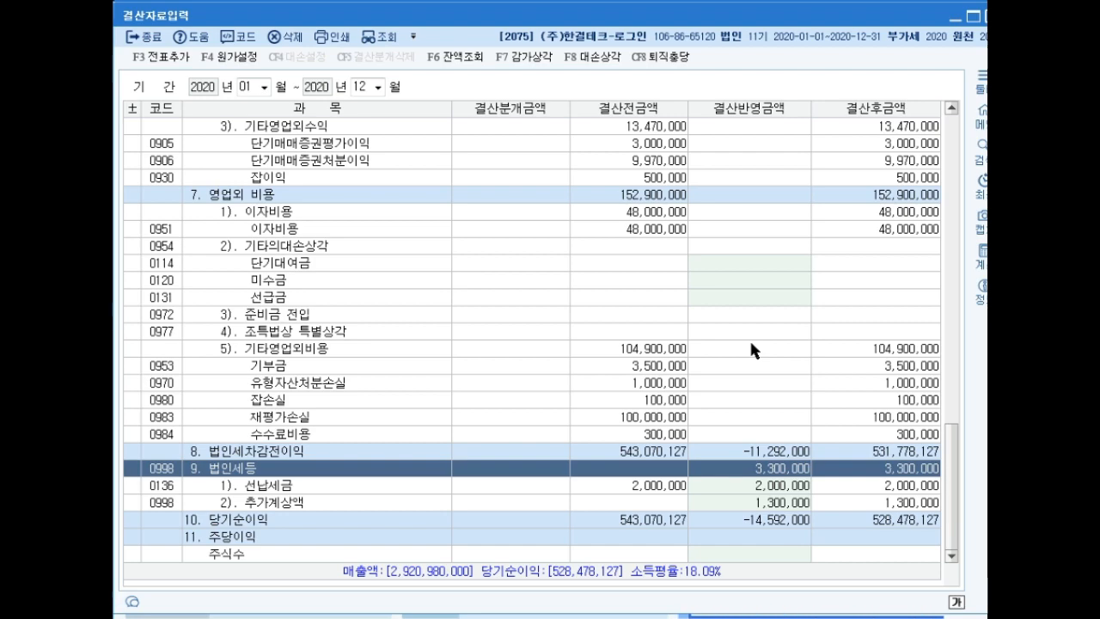
Add the closing entries to 일반전표 and close 결산자료입력
{"action": "left_click", "coordinate": [154, 56]}
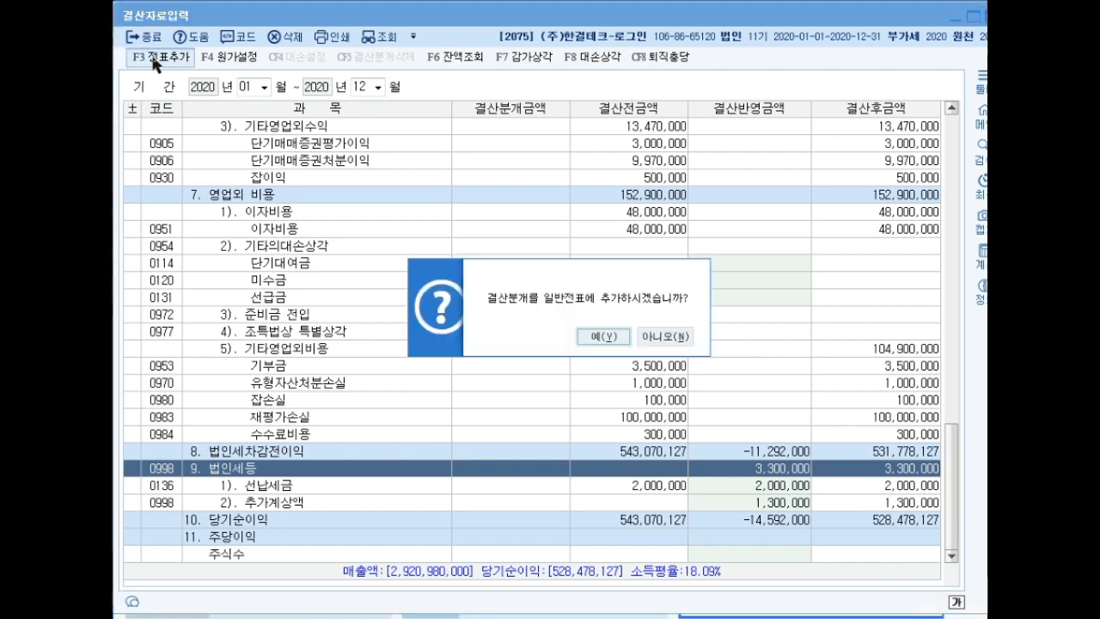
{"action": "left_click", "coordinate": [600, 337]}
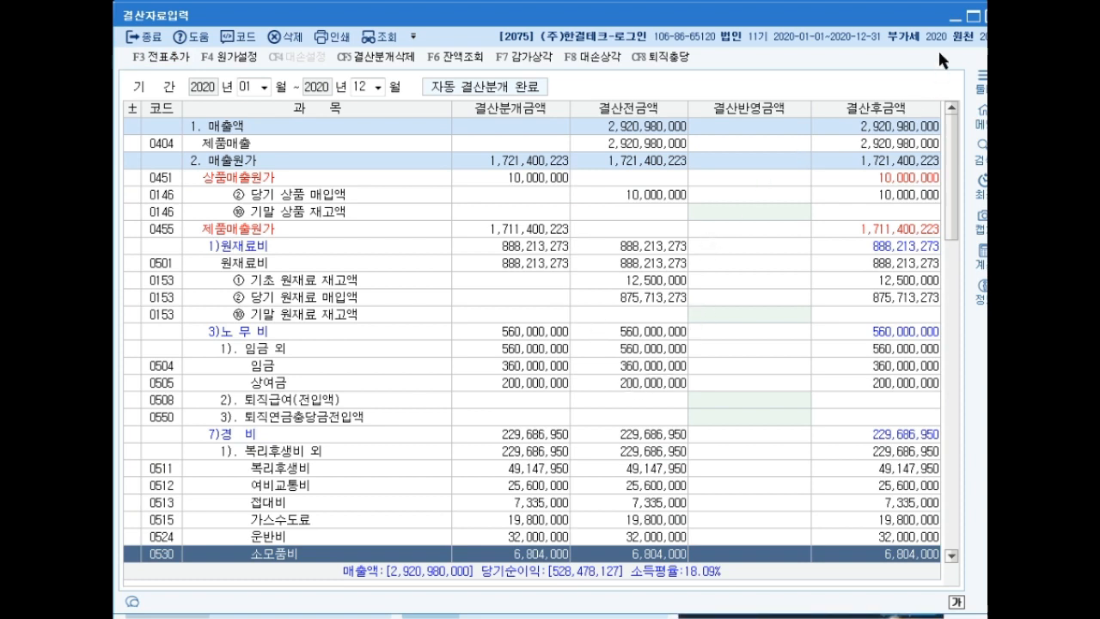
{"action": "left_click", "coordinate": [987, 16]}
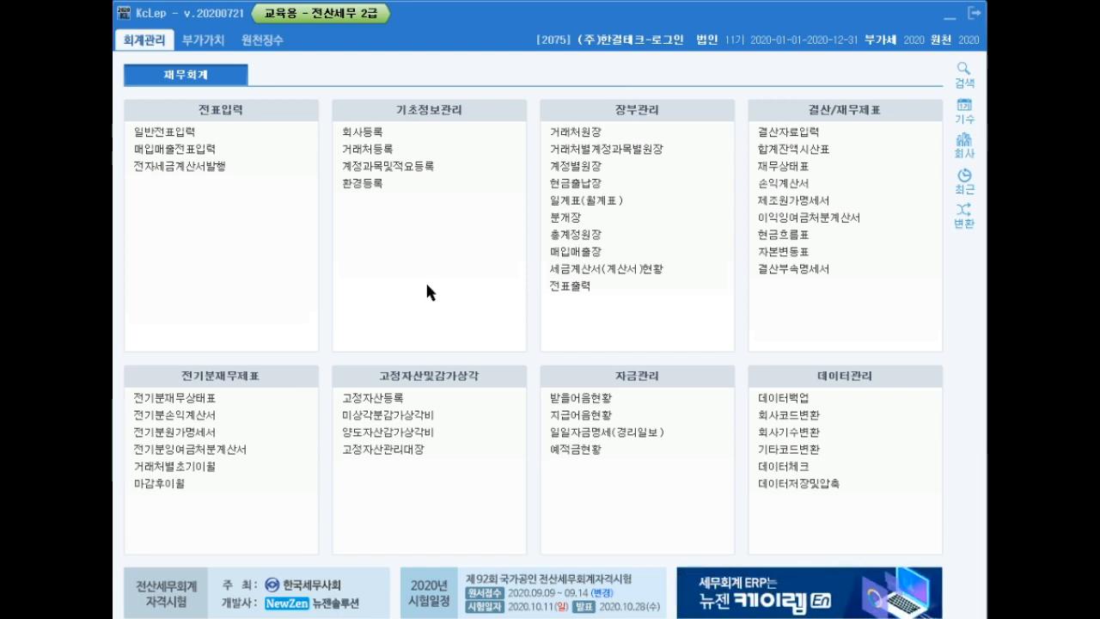
Open 급여자료입력 under 원천징수 and bring up its 수당공제등록
{"action": "left_click", "coordinate": [261, 40]}
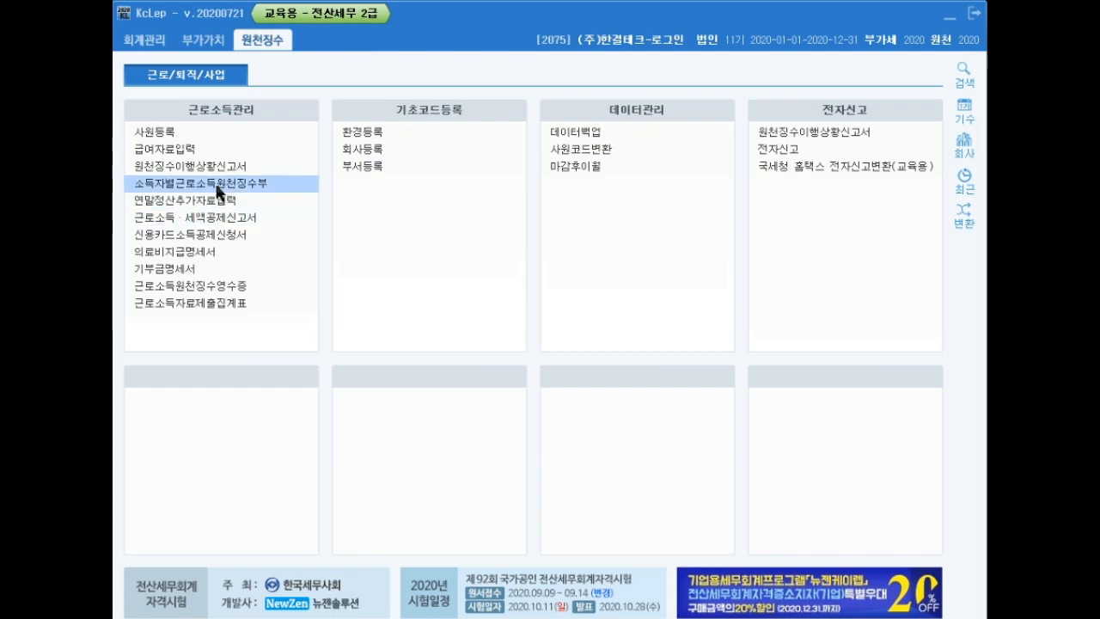
{"action": "left_click", "coordinate": [188, 154]}
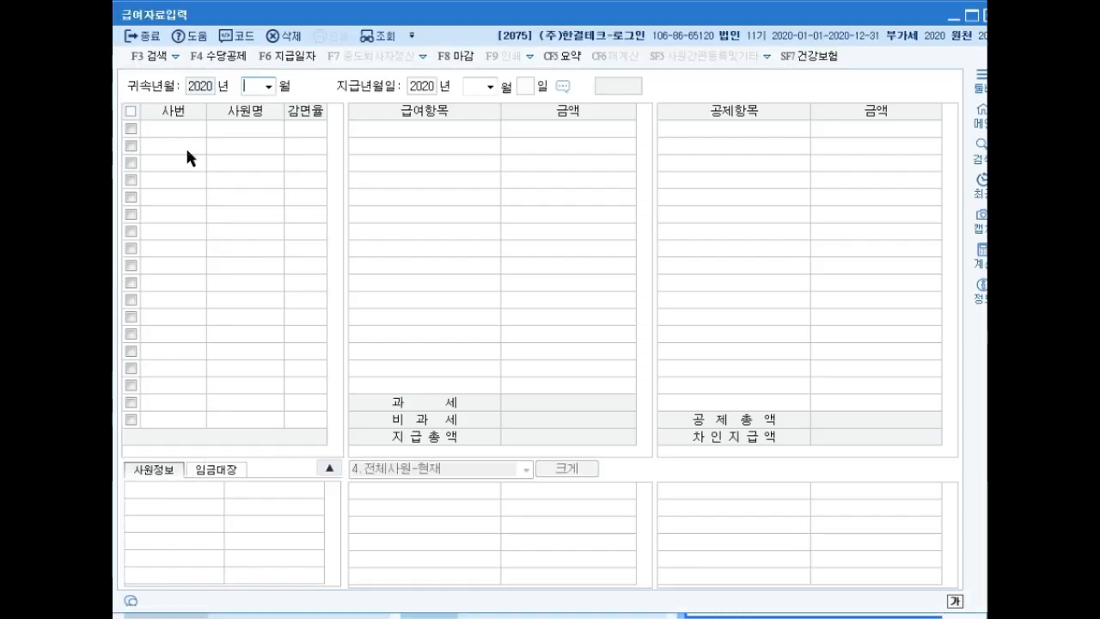
{"action": "left_click", "coordinate": [226, 57]}
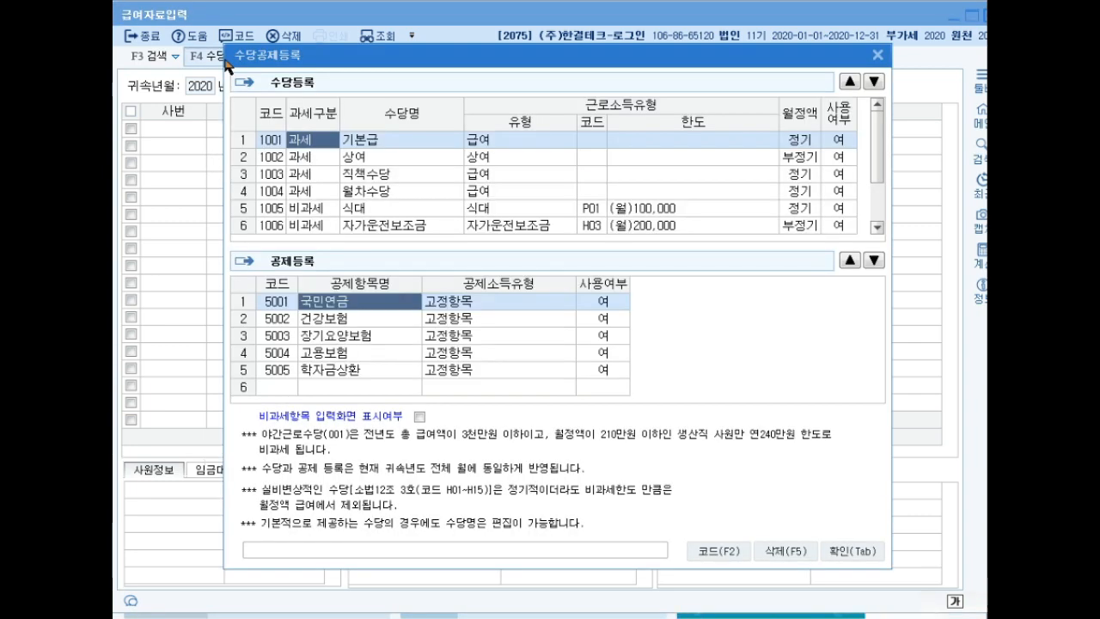
In 수당등록, set 사용여부 of the taxable allowance 직책수당 to 부
{"action": "left_click", "coordinate": [435, 144]}
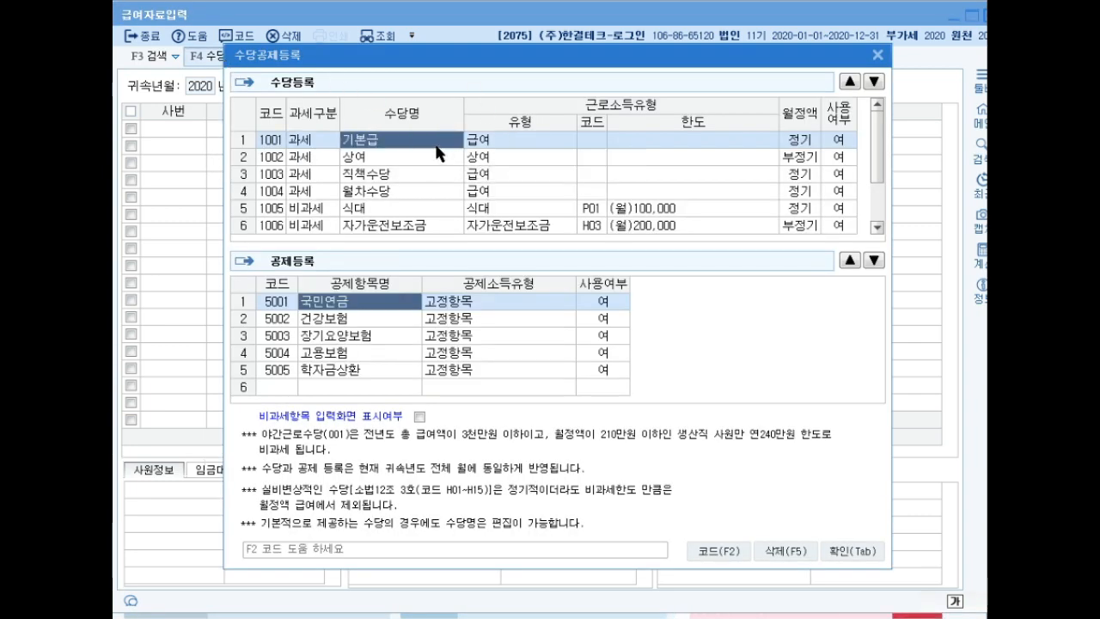
{"action": "left_click", "coordinate": [436, 173]}
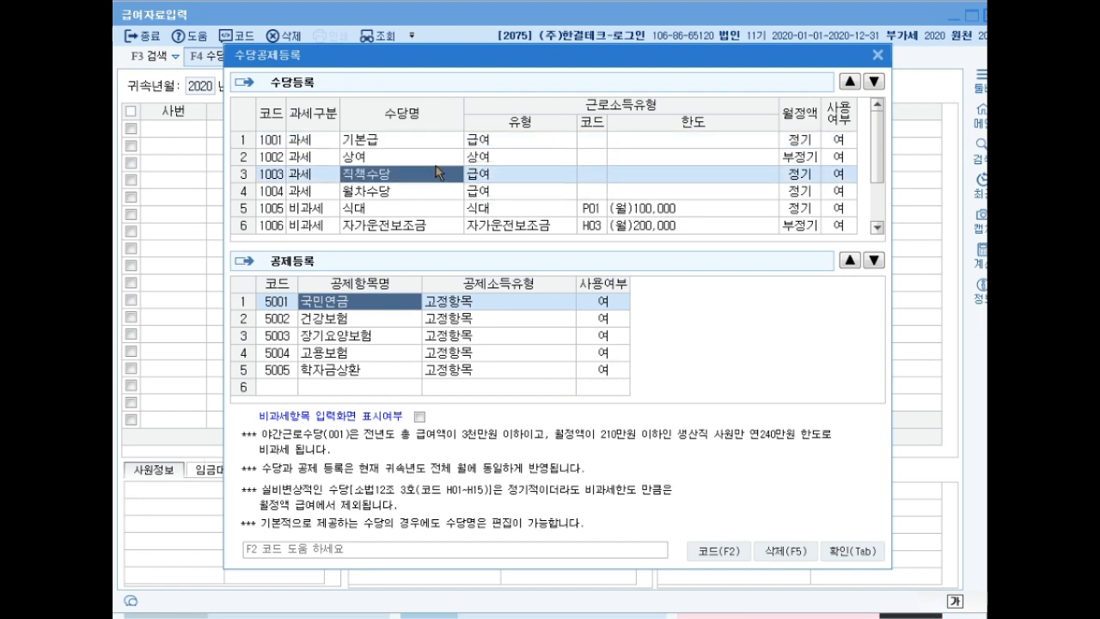
{"action": "left_click", "coordinate": [419, 157]}
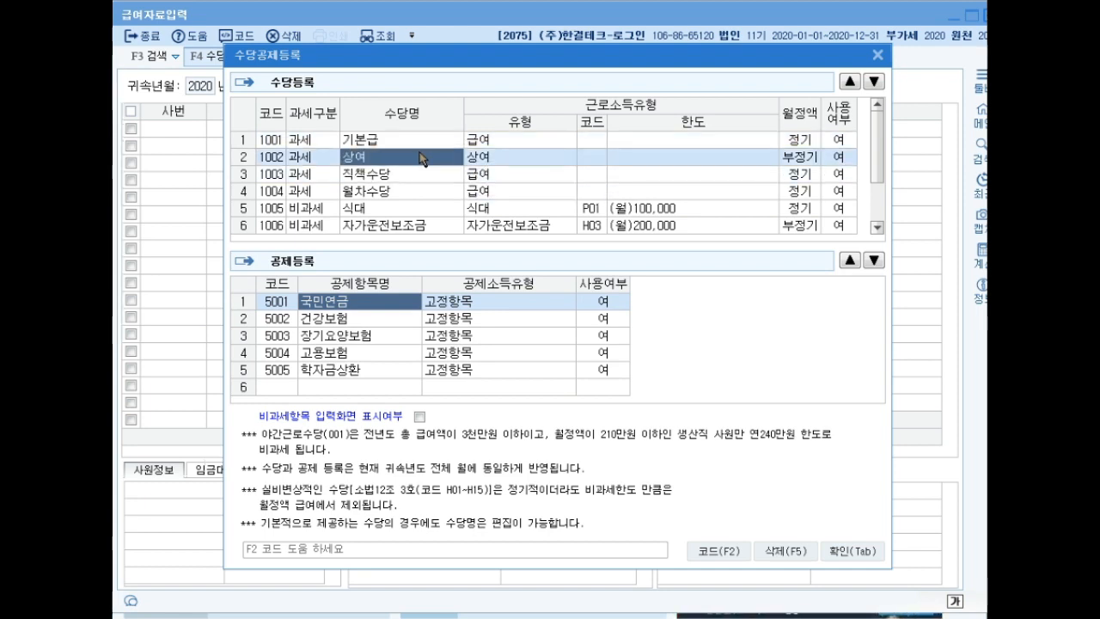
{"action": "left_click", "coordinate": [418, 175]}
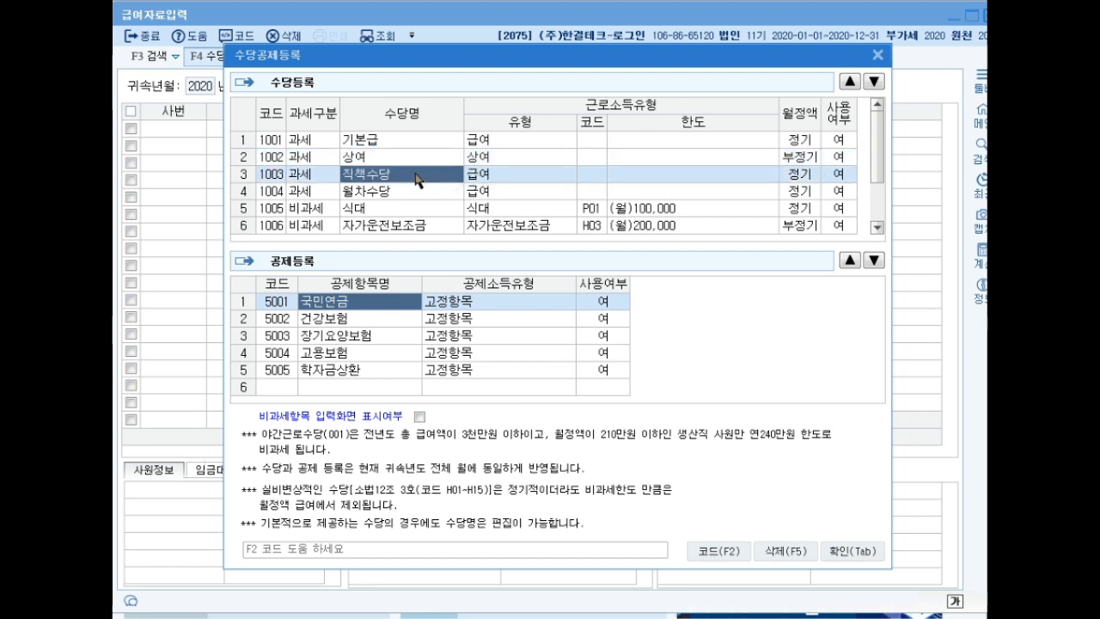
{"action": "left_click", "coordinate": [415, 192]}
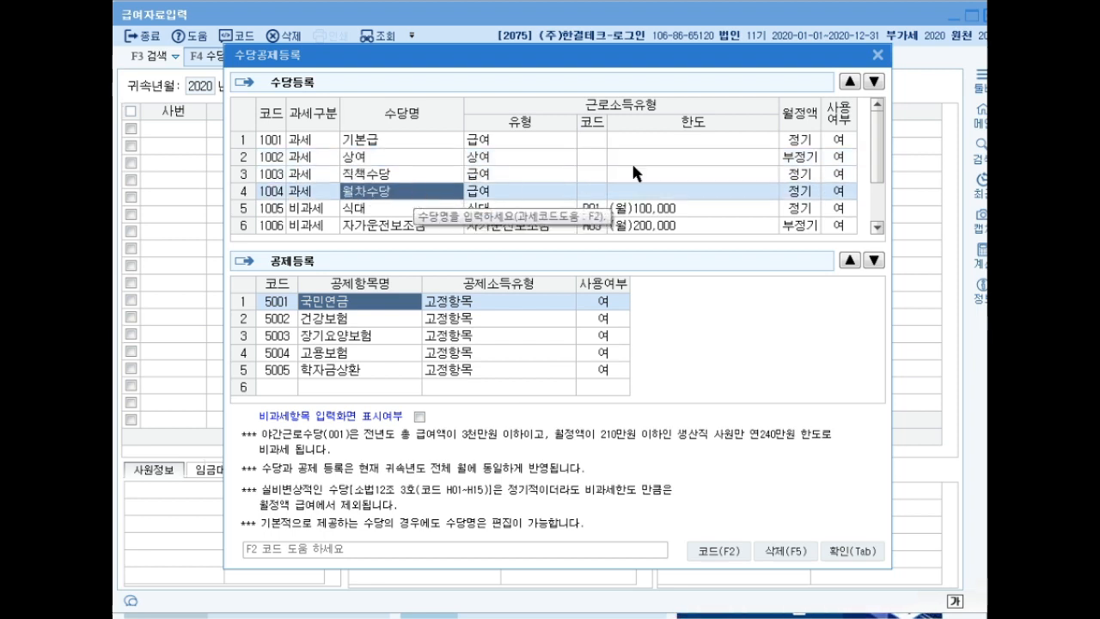
{"action": "left_click", "coordinate": [840, 174]}
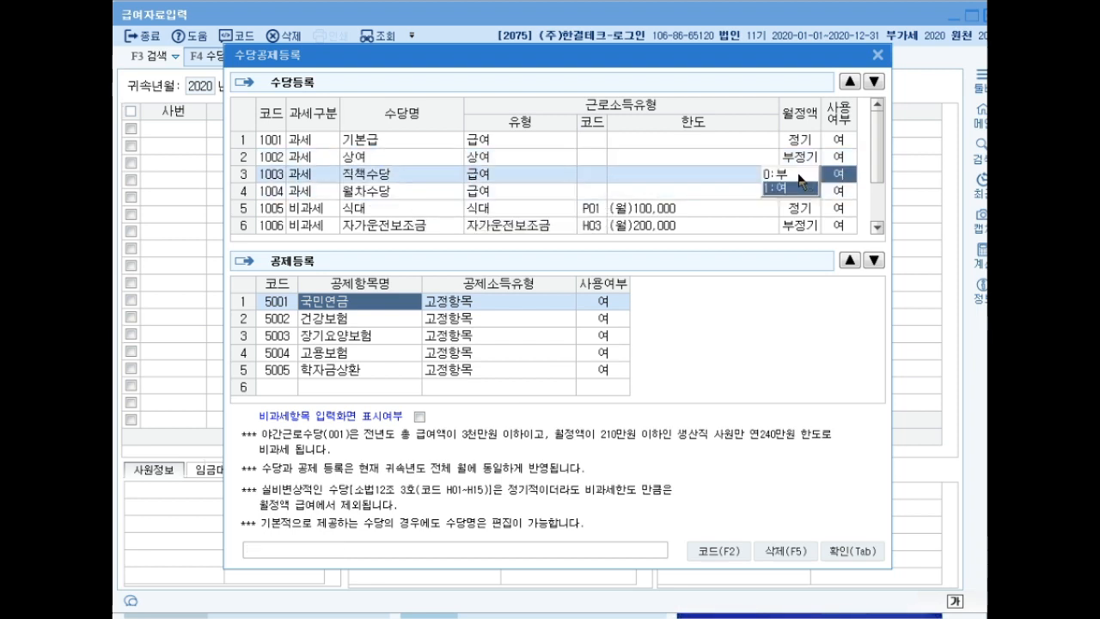
{"action": "left_click", "coordinate": [798, 176]}
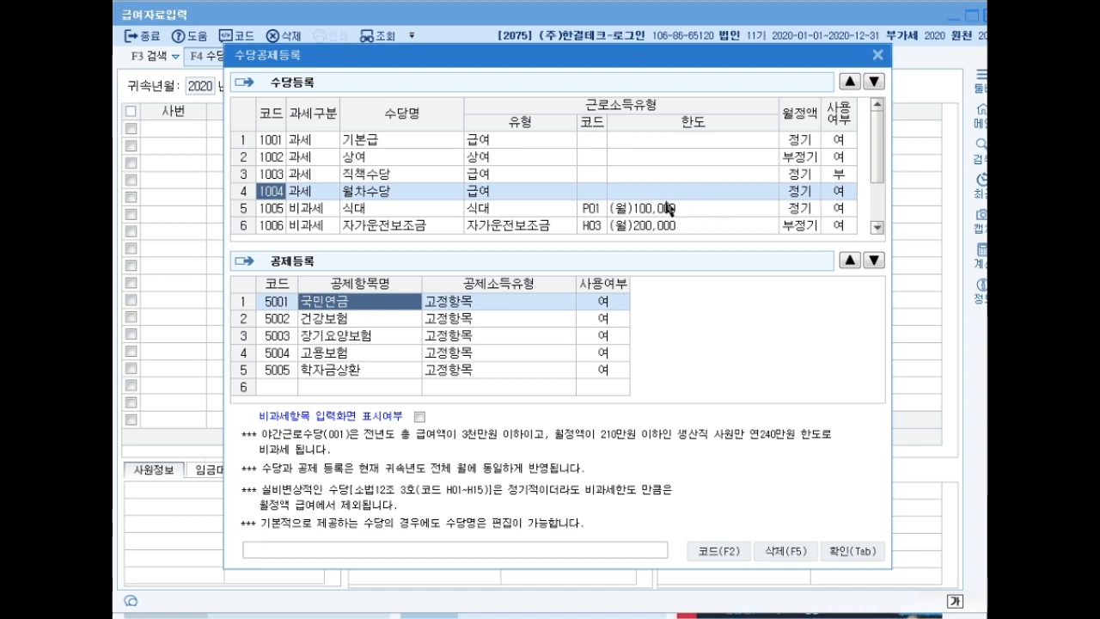
Set 사용여부 to 부 for the non-taxable allowances 자가운전보조금 and 야간근로수당
{"action": "left_click_drag", "start_coordinate": [882, 165], "coordinate": [869, 211]}
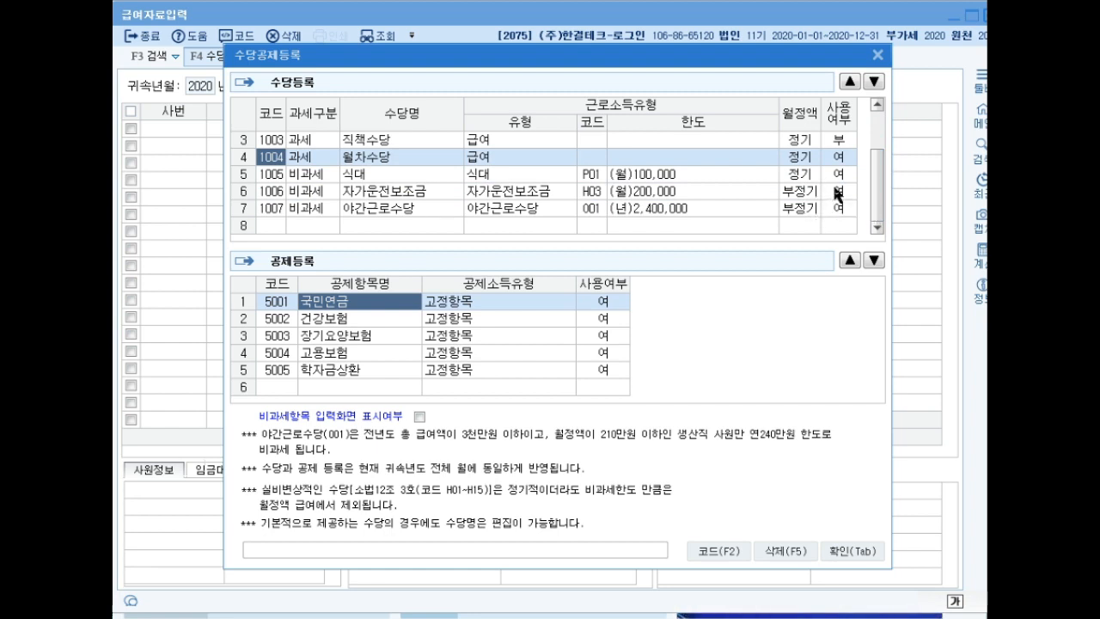
{"action": "left_click", "coordinate": [836, 192]}
{"action": "left_click", "coordinate": [785, 177]}
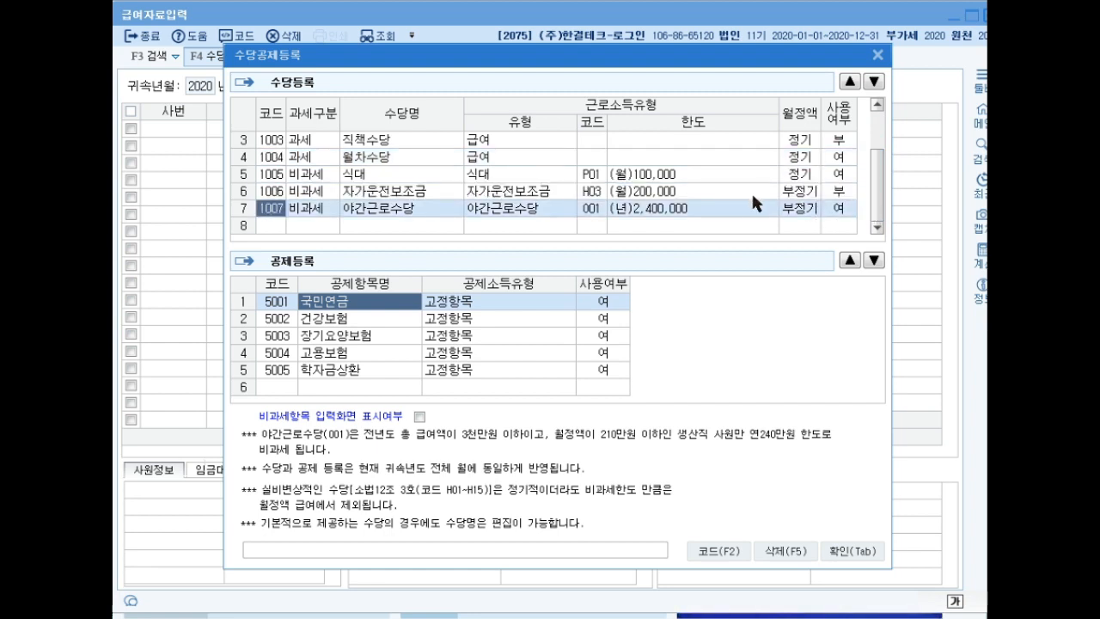
{"action": "left_click", "coordinate": [838, 210]}
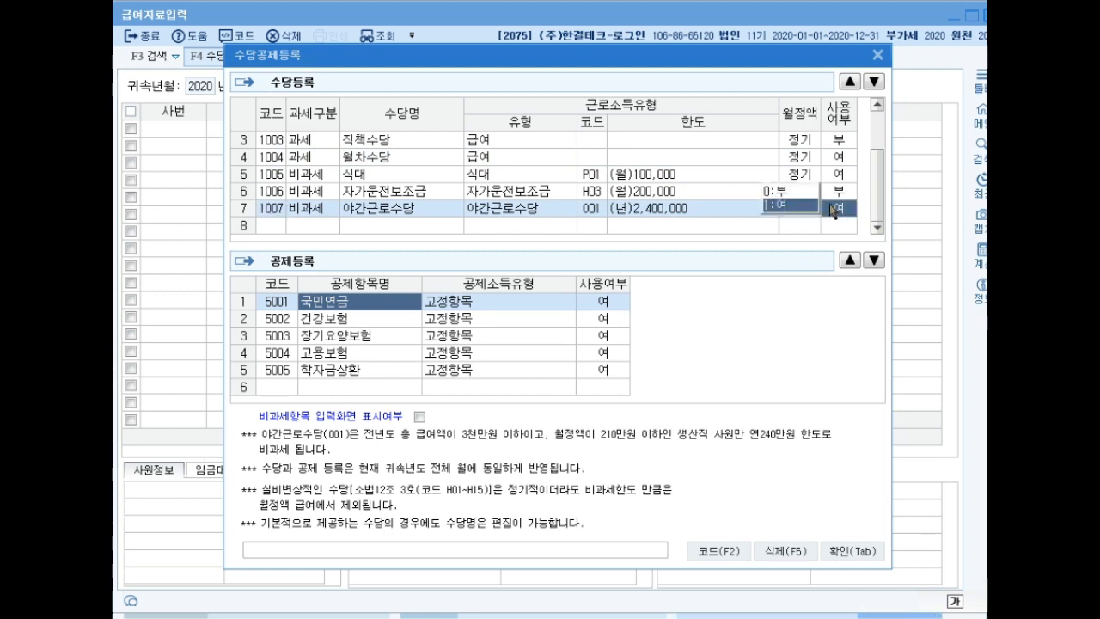
{"action": "left_click", "coordinate": [786, 194]}
Register a new 비과세 allowance named 육아수당 with the non-taxable type 육아수당 (Q01), 월정액 정기 and 사용여부 여
{"action": "left_click", "coordinate": [305, 222]}
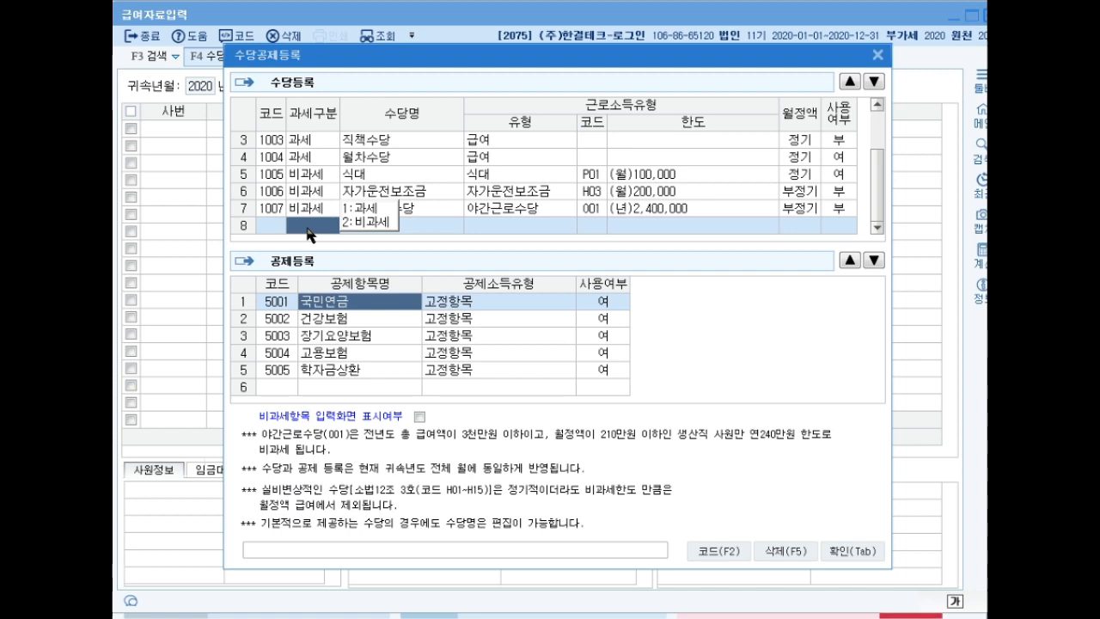
{"action": "key", "text": "2"}
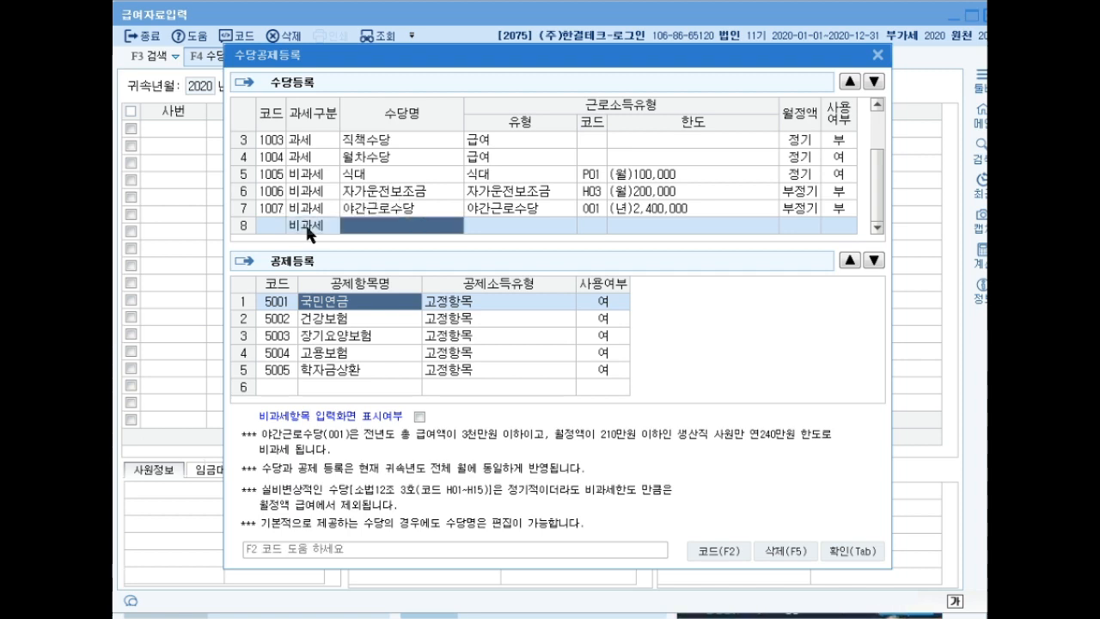
{"action": "type", "text": "육아수"}
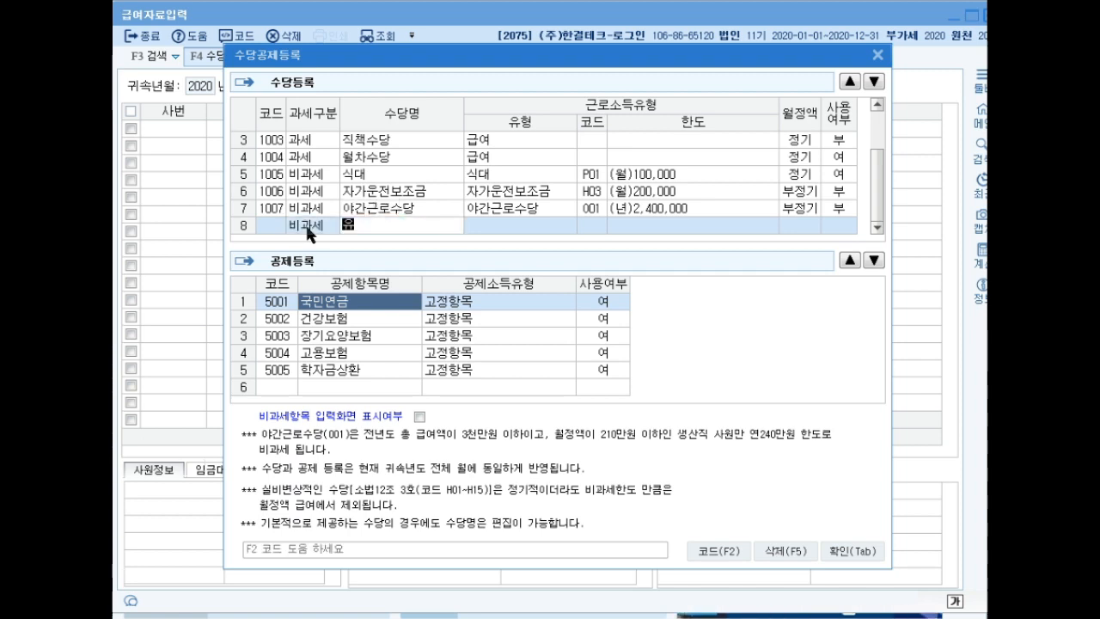
{"action": "type", "text": "당"}
{"action": "key", "text": "Return"}
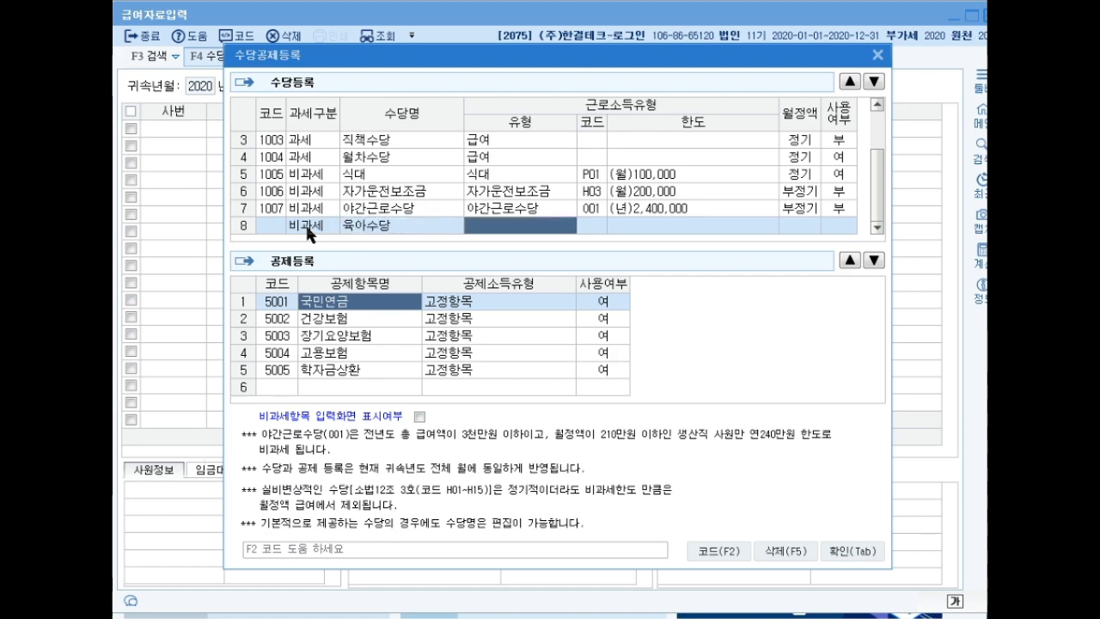
{"action": "key", "text": "F2"}
{"action": "type", "text": "육아수"}
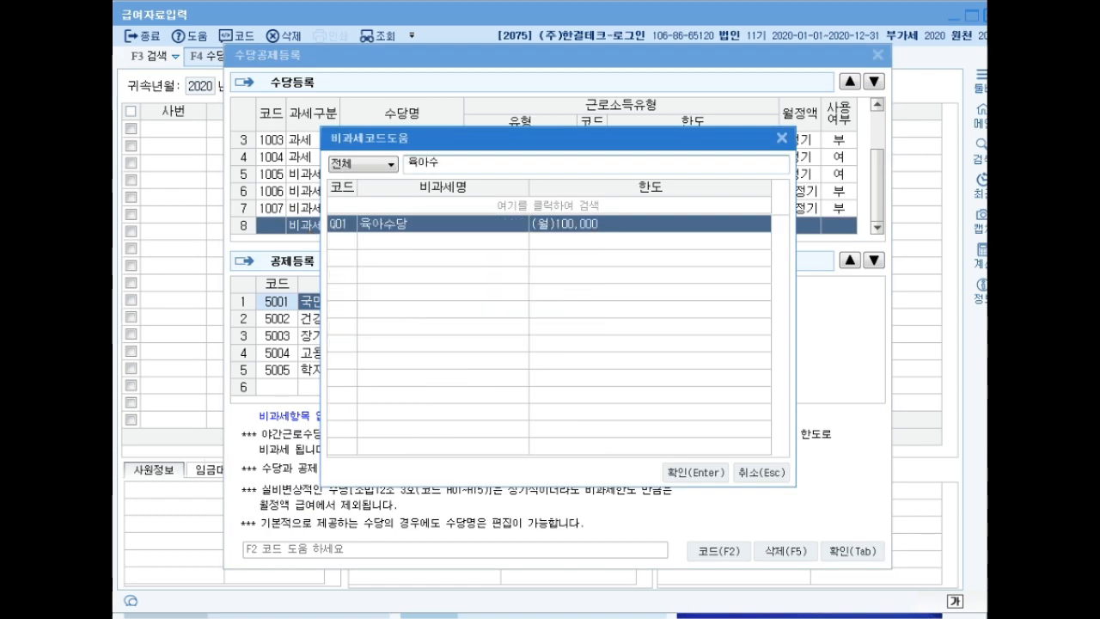
{"action": "key", "text": "Return"}
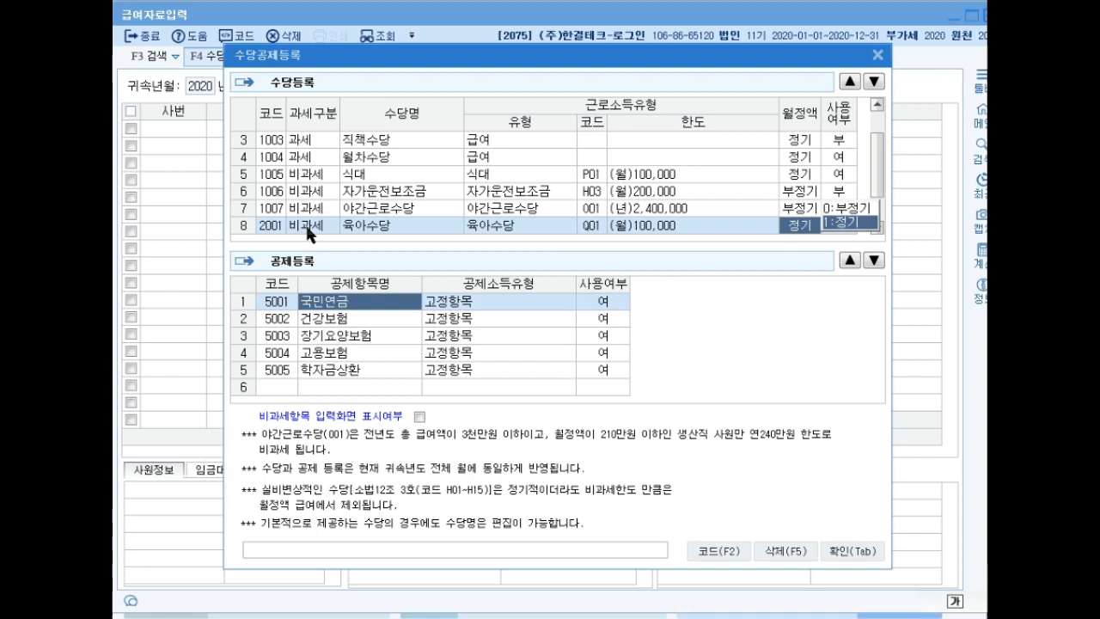
{"action": "key", "text": "Return"}
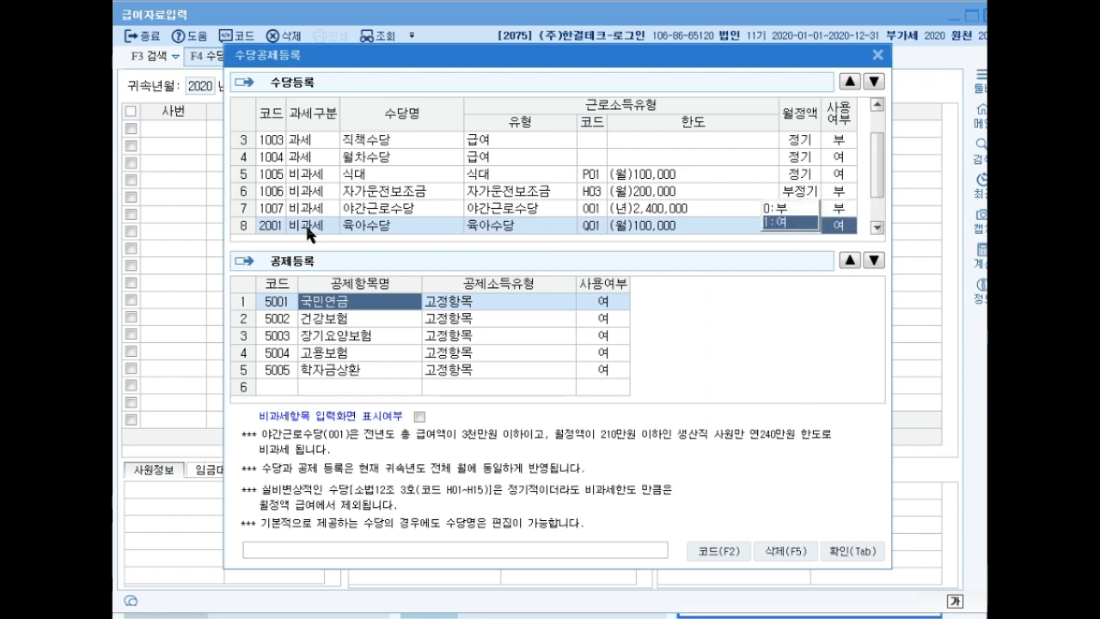
{"action": "key", "text": "Return"}
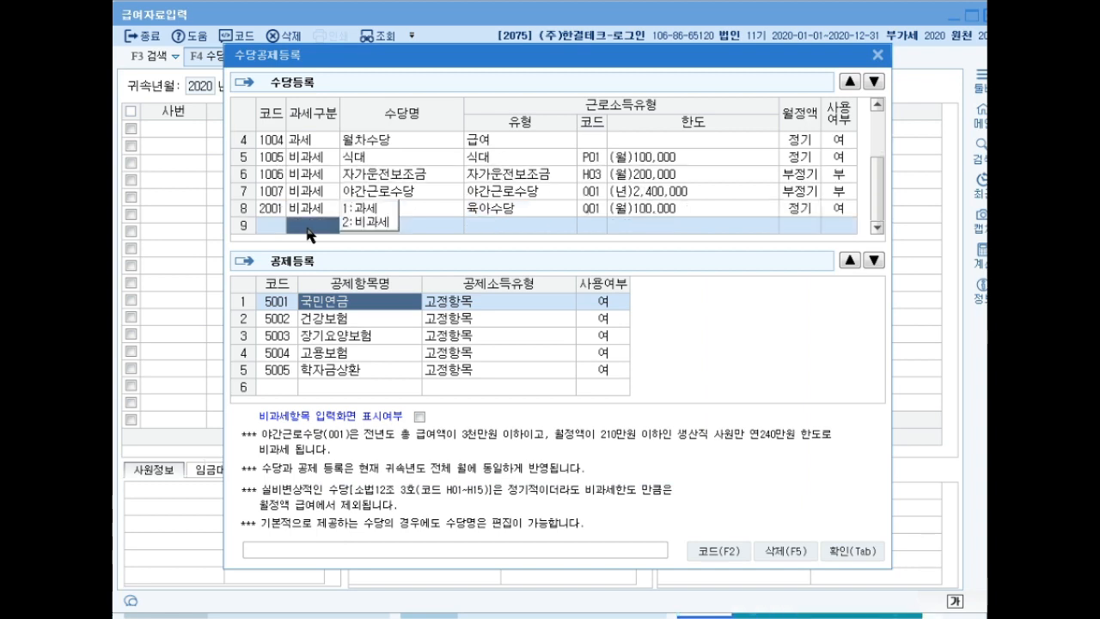
Register a 과세 allowance named 출퇴근수당 with 월정액 정기 and 사용여부 여, and confirm 수당공제등록
{"action": "key", "text": "Return"}
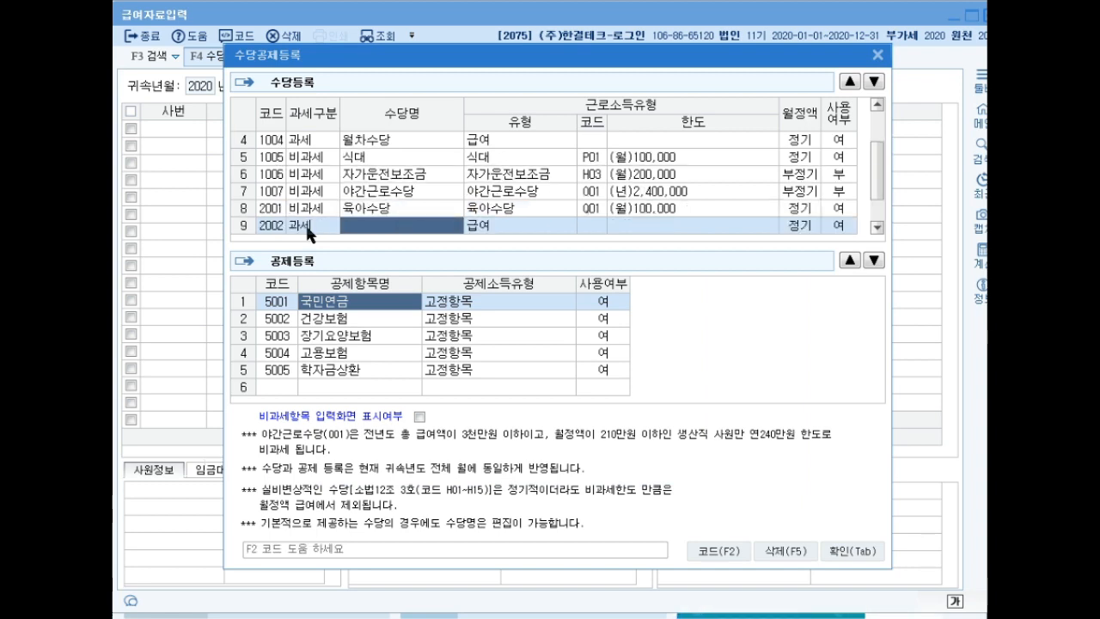
{"action": "type", "text": "출퇴근수당"}
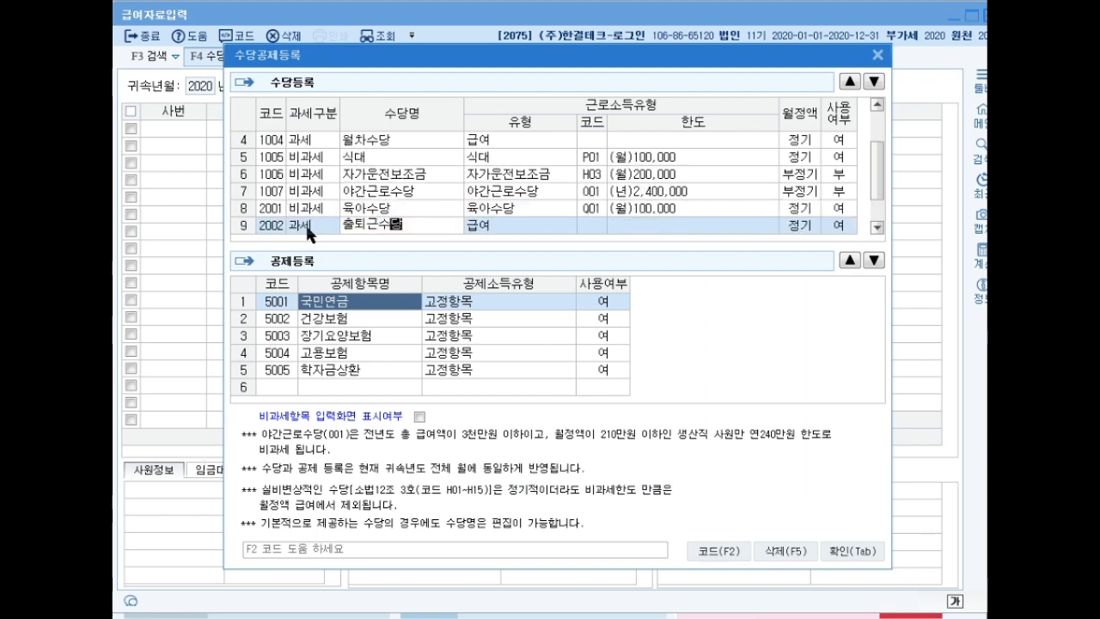
{"action": "key", "text": "Return"}
{"action": "key", "text": "Return"}
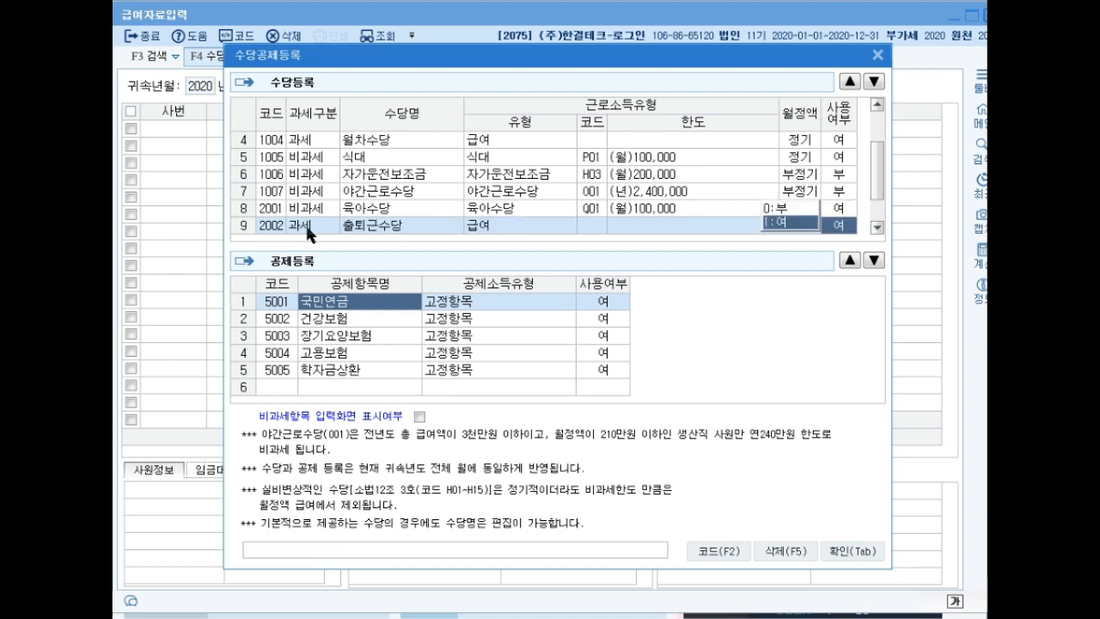
{"action": "key", "text": "Return"}
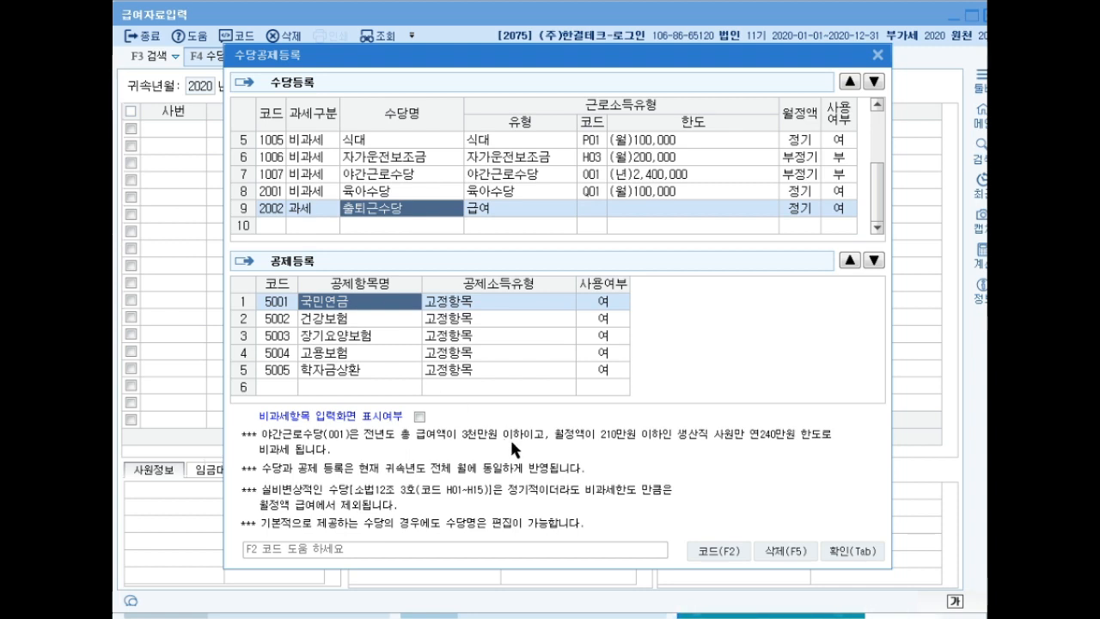
{"action": "left_click", "coordinate": [851, 552]}
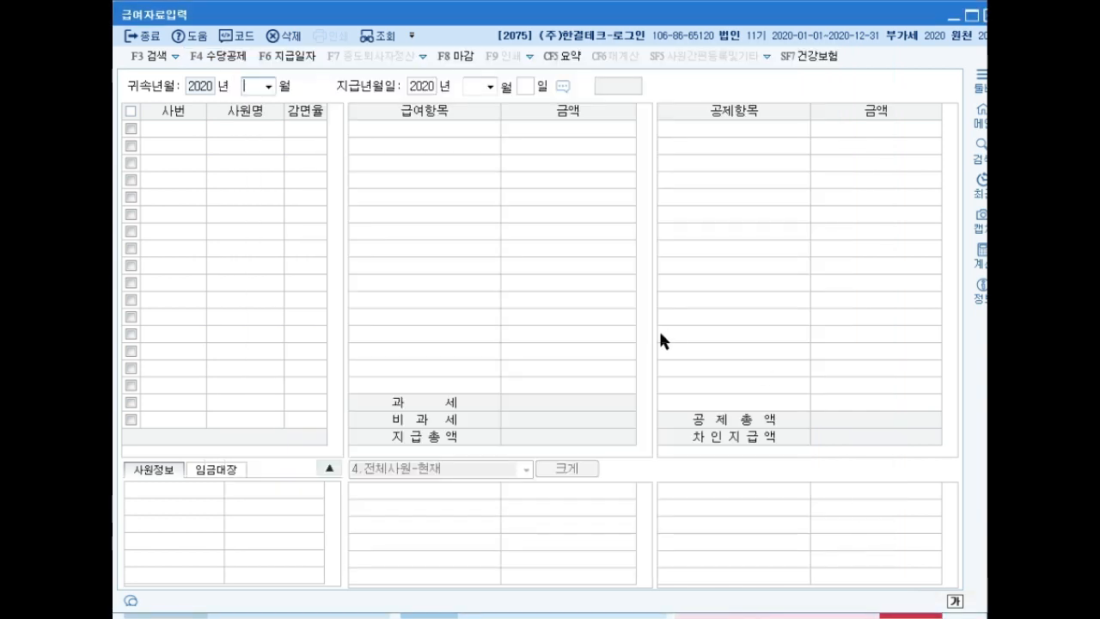
Set the payroll's 귀속년월 to July 2020 and its 지급년월일 to 31 July 2020
{"action": "type", "text": "7"}
{"action": "key", "text": "Return"}
{"action": "key", "text": "Return"}
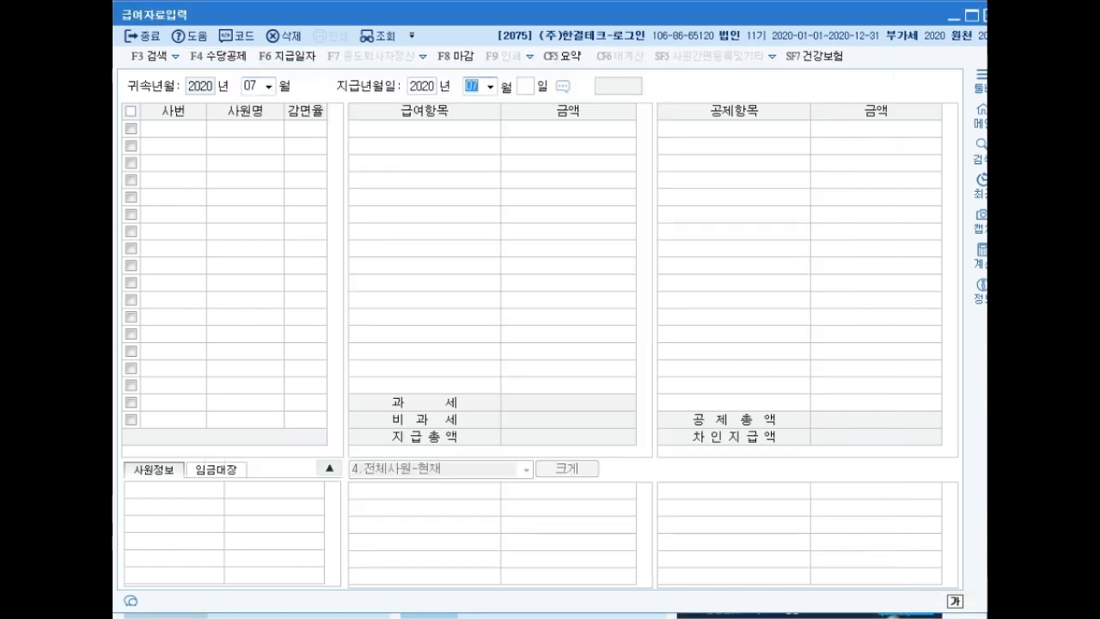
{"action": "key", "text": "Return"}
{"action": "type", "text": "31"}
{"action": "key", "text": "Return"}
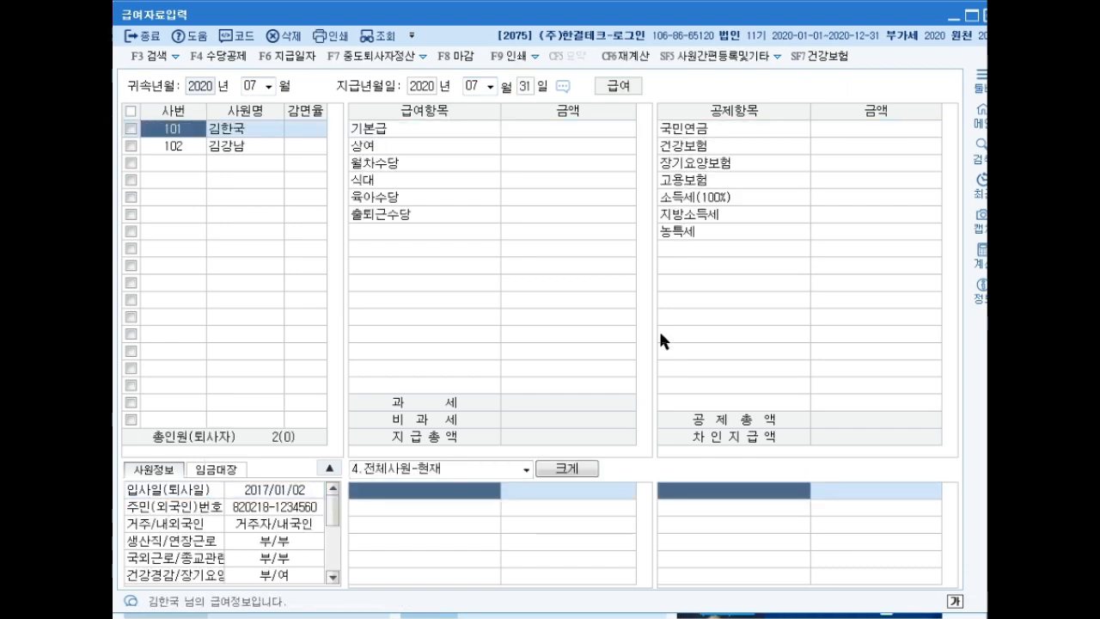
Enter the first employee's pay items: 기본급 2,200,000, 월차수당 400,000, 식대 150,000, 육아수당 200,000 and 출퇴근수당 200,000
{"action": "key", "text": "Return"}
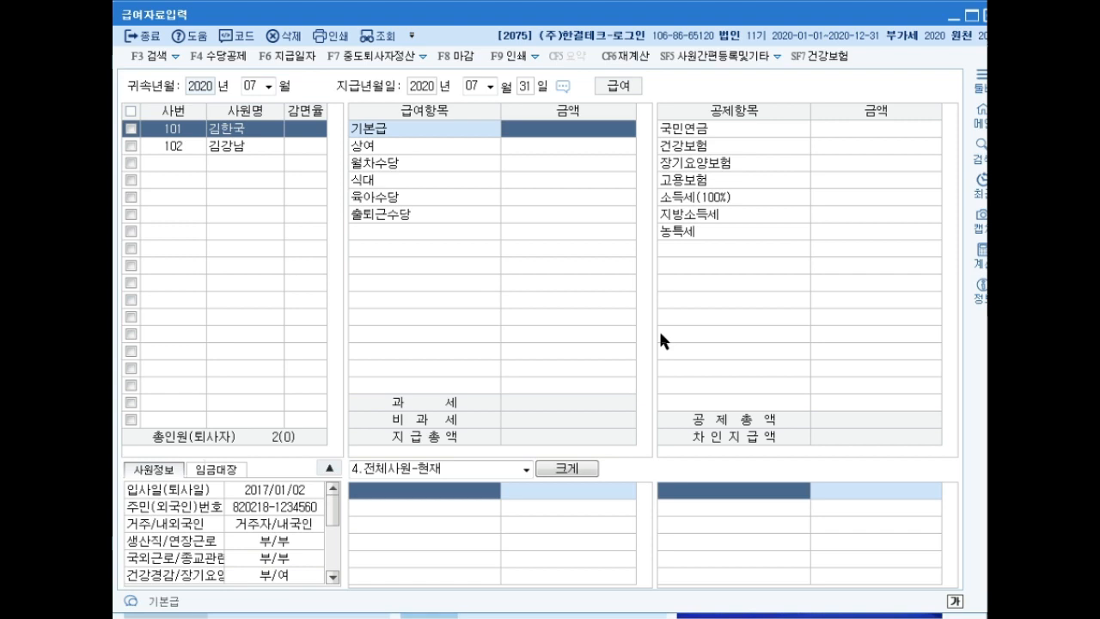
{"action": "type", "text": "2200000"}
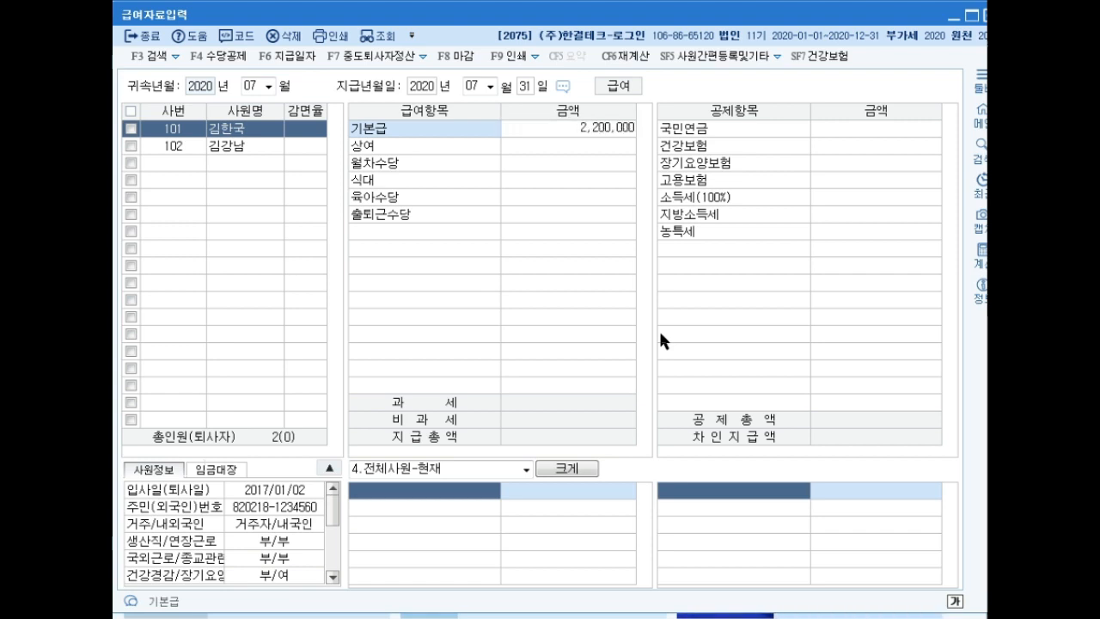
{"action": "key", "text": "Return"}
{"action": "key", "text": "Return"}
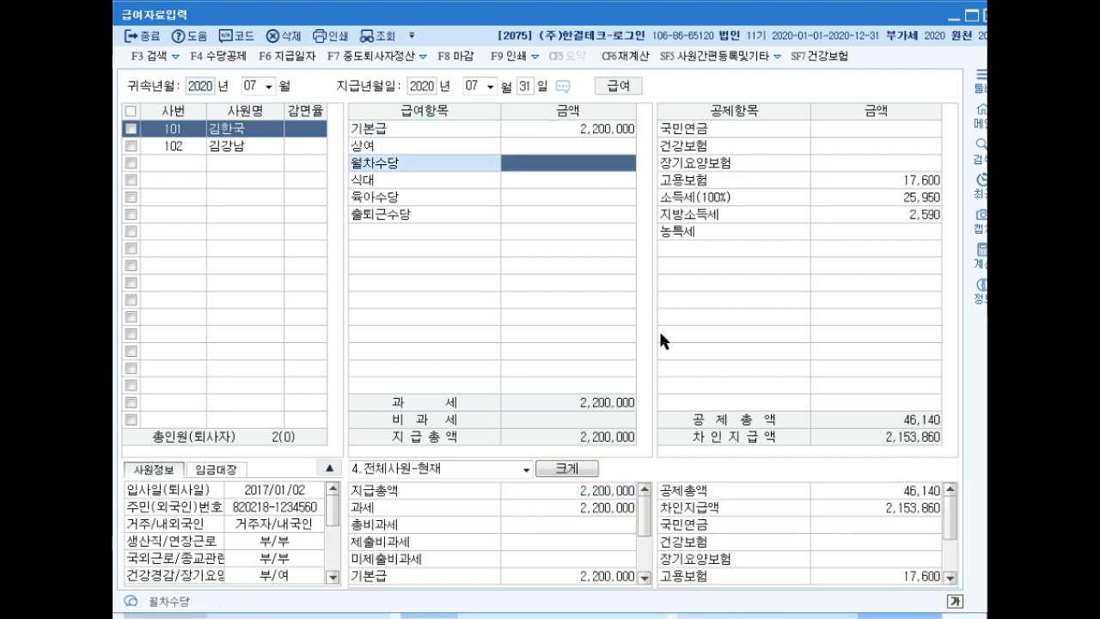
{"action": "type", "text": "4000000"}
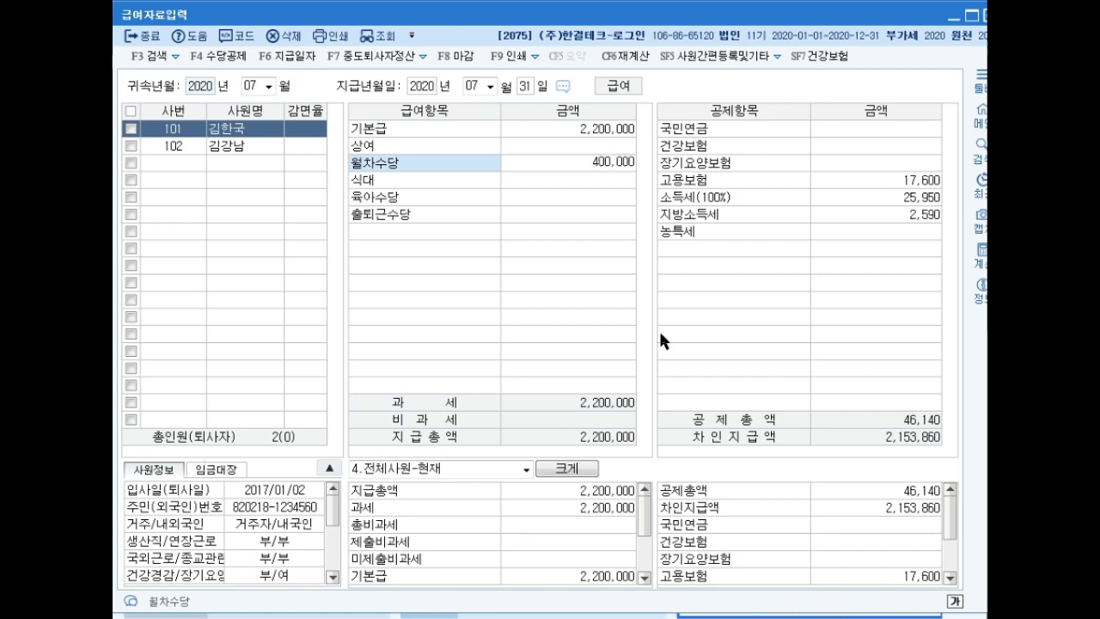
{"action": "key", "text": "Return"}
{"action": "type", "text": "1500000"}
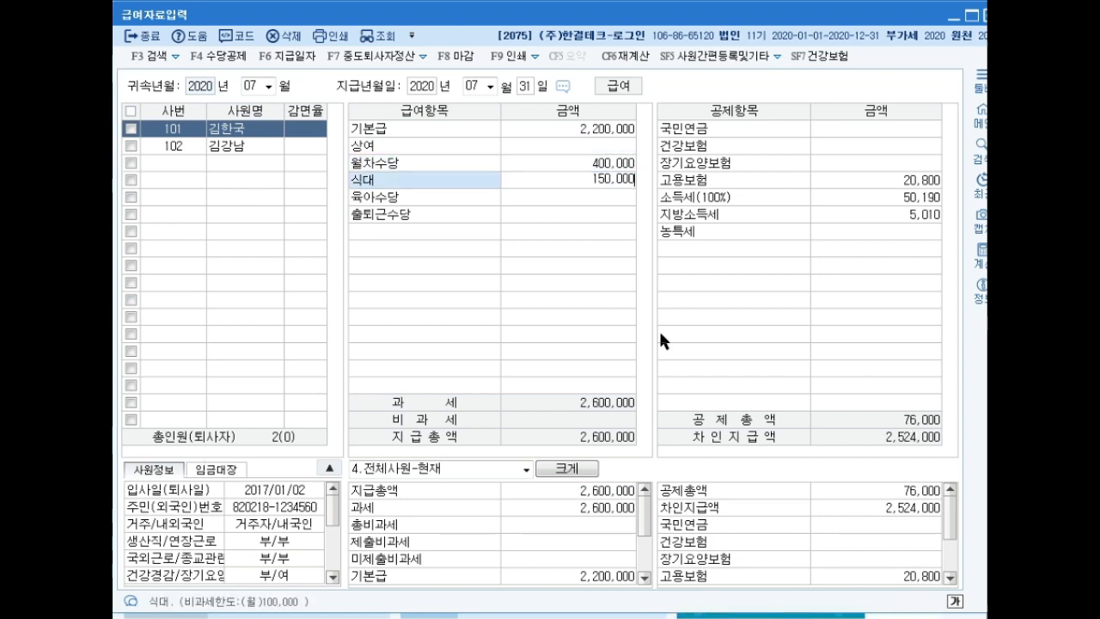
{"action": "key", "text": "Return"}
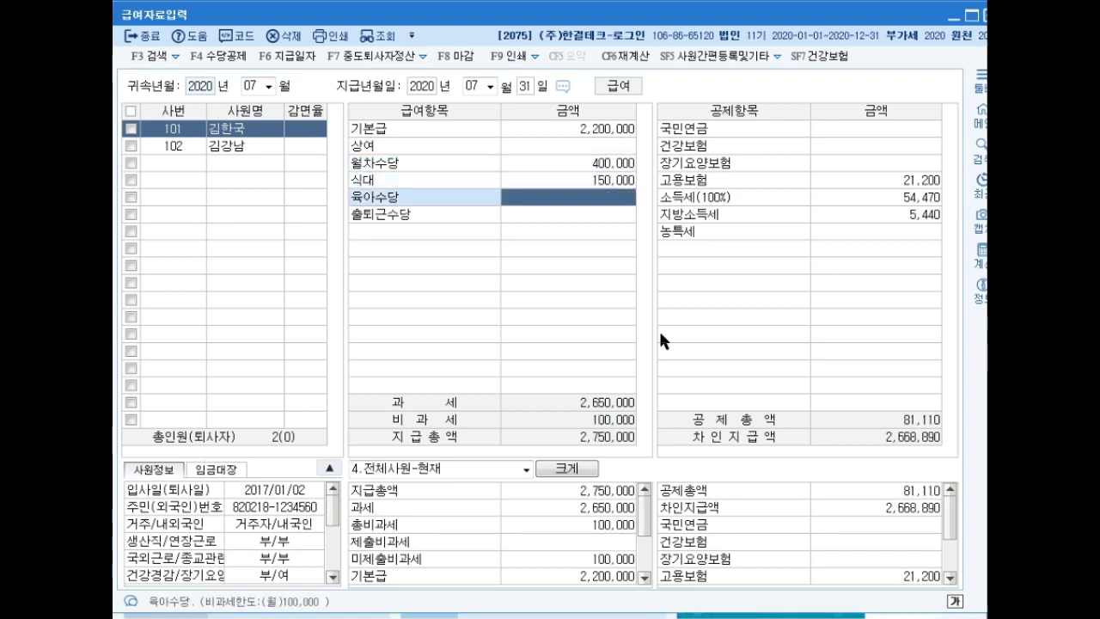
{"action": "type", "text": "2000000"}
{"action": "key", "text": "Return"}
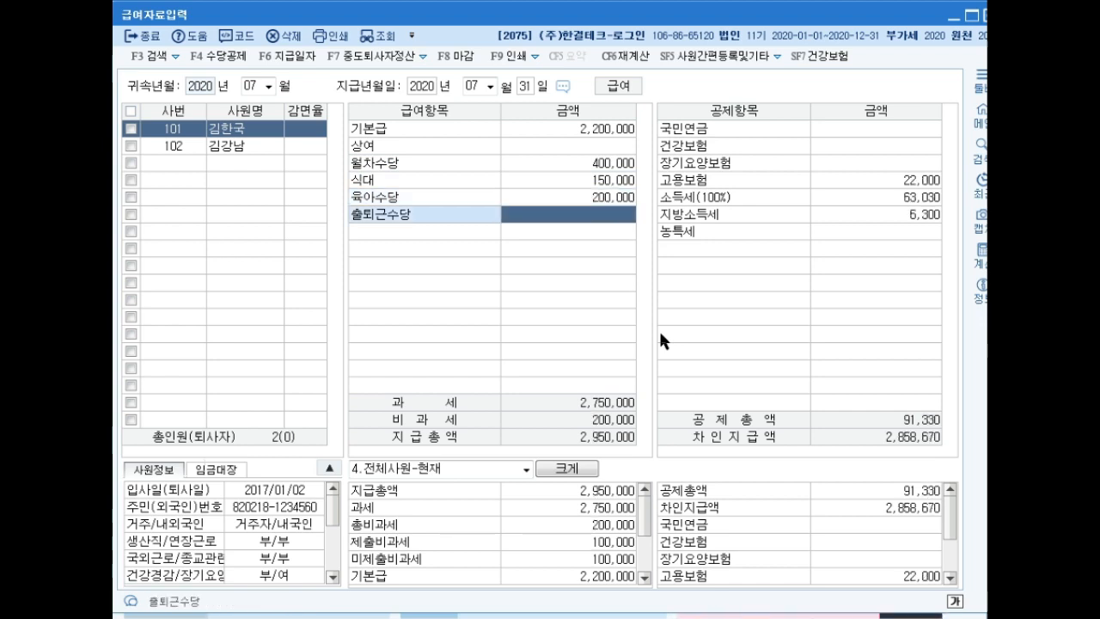
{"action": "type", "text": "2000000"}
{"action": "key", "text": "Return"}
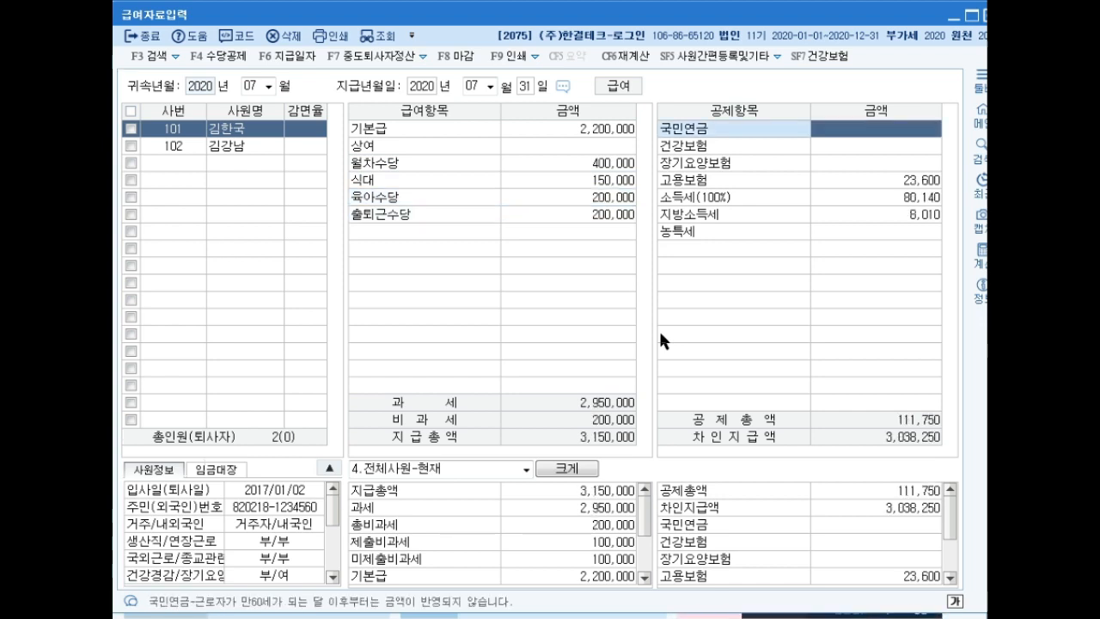
Set the first employee's deductions to 국민연금 99,000, 건강보험 67,320, 장기요양보험 4,400 and 고용보험 19,170, accept the computed taxes, and close 급여자료입력
{"action": "type", "text": "990000"}
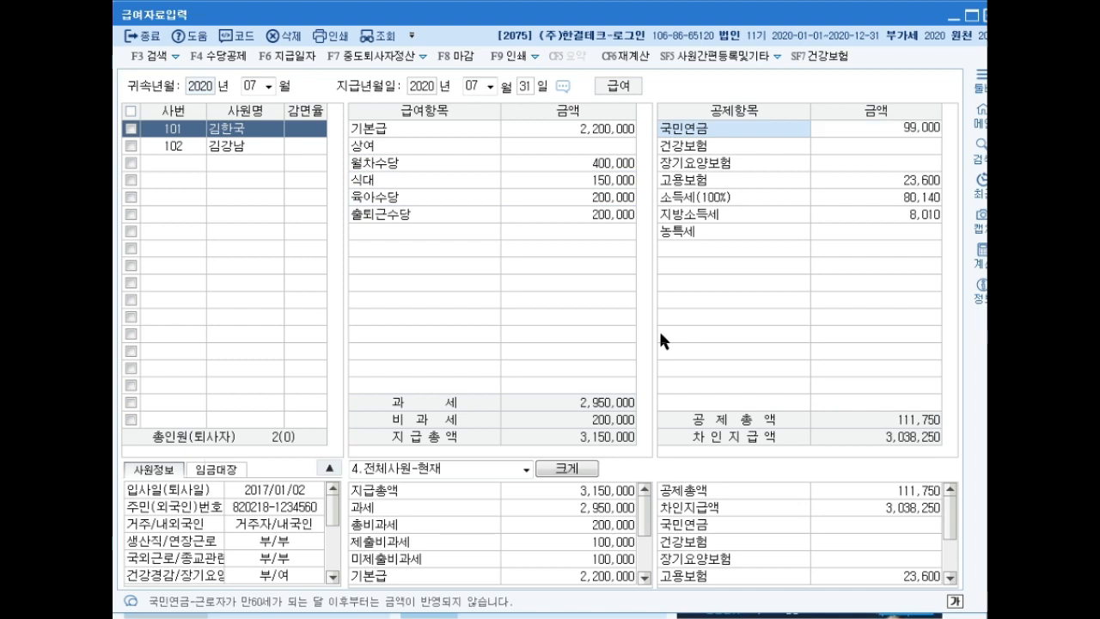
{"action": "key", "text": "Return"}
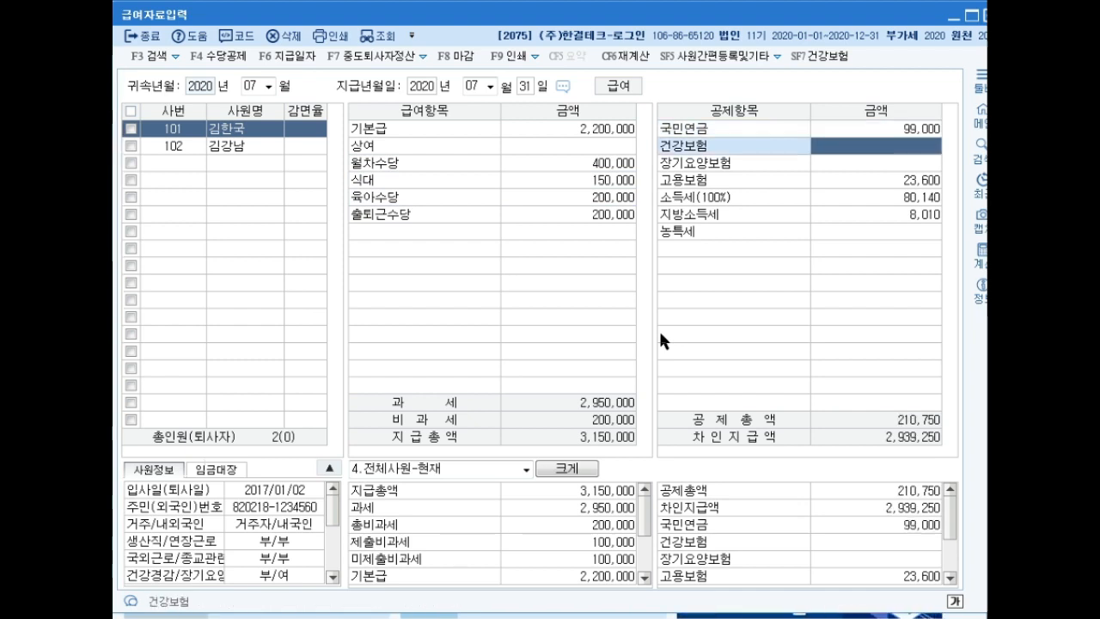
{"action": "type", "text": "67320"}
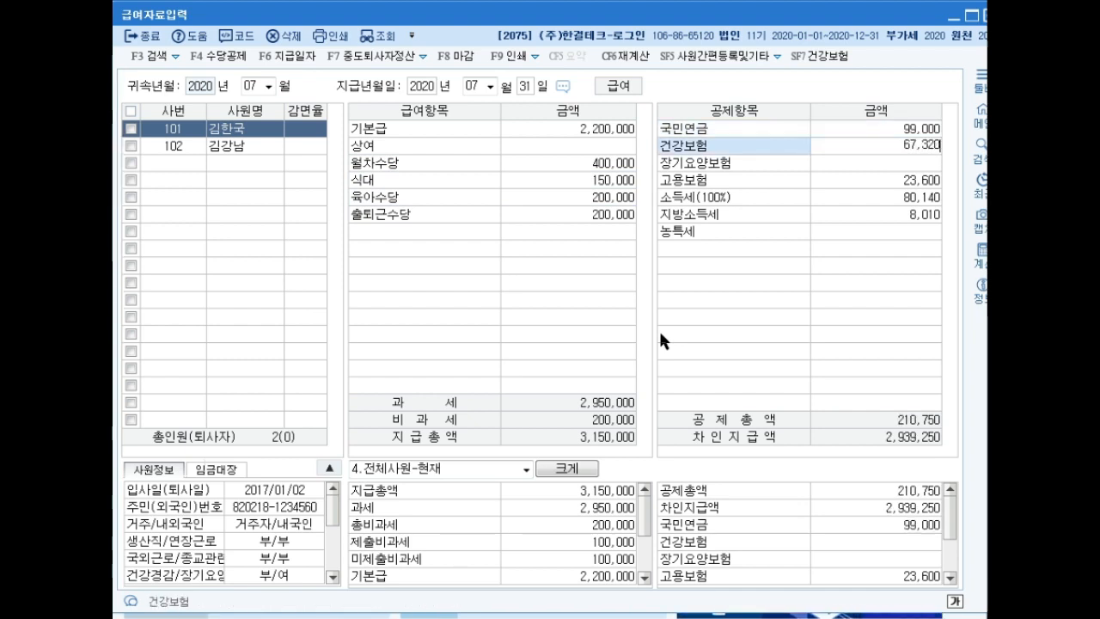
{"action": "key", "text": "Return"}
{"action": "type", "text": "4"}
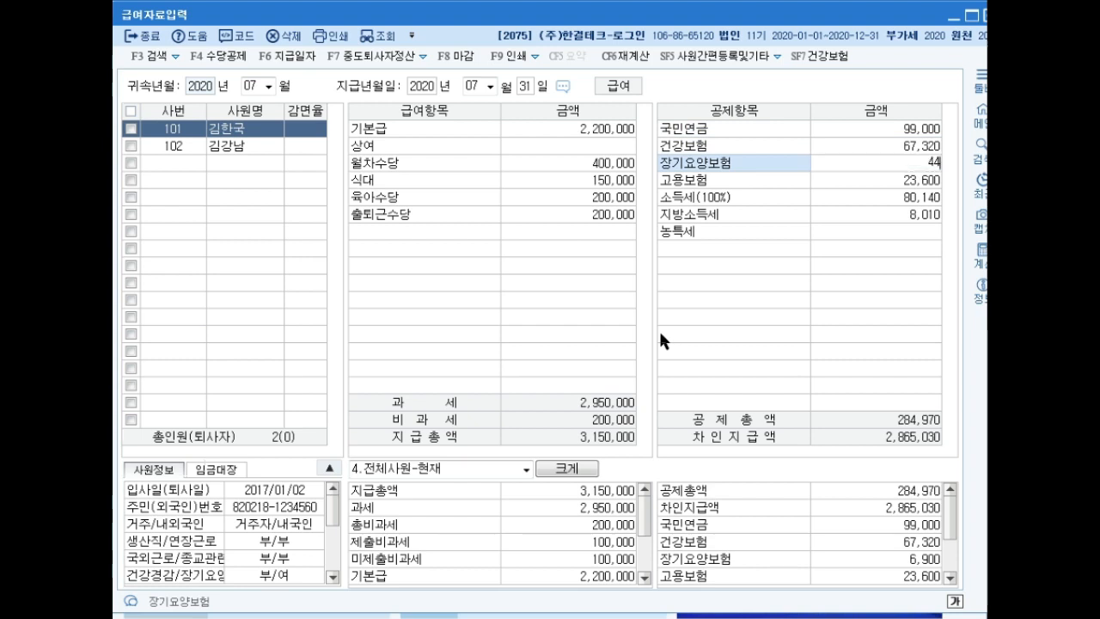
{"action": "type", "text": ",400"}
{"action": "key", "text": "Return"}
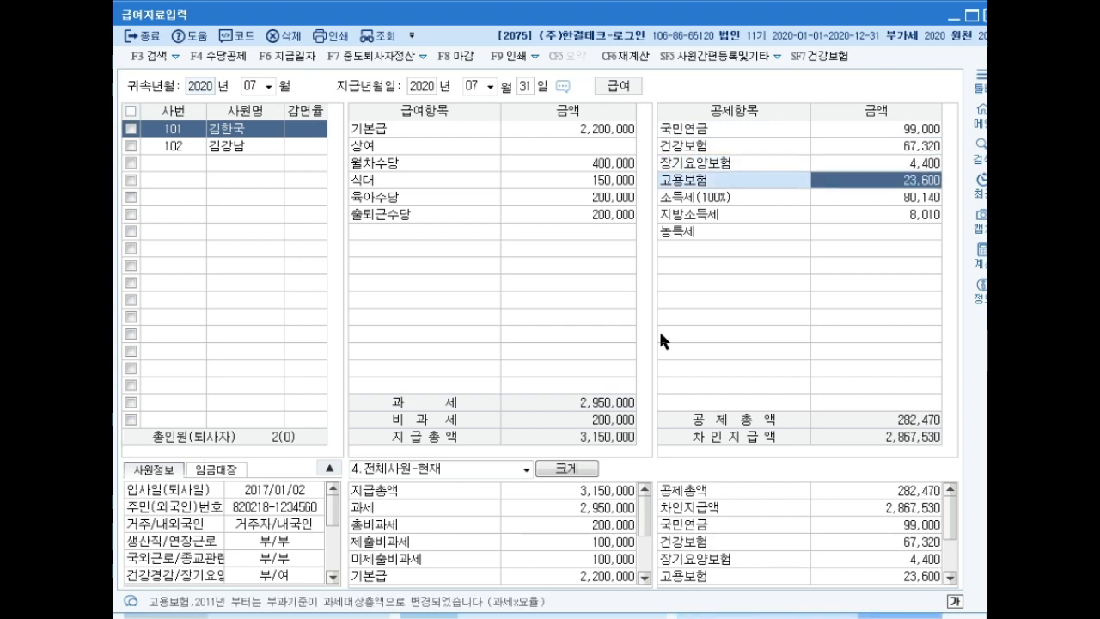
{"action": "type", "text": "19,170"}
{"action": "key", "text": "Return"}
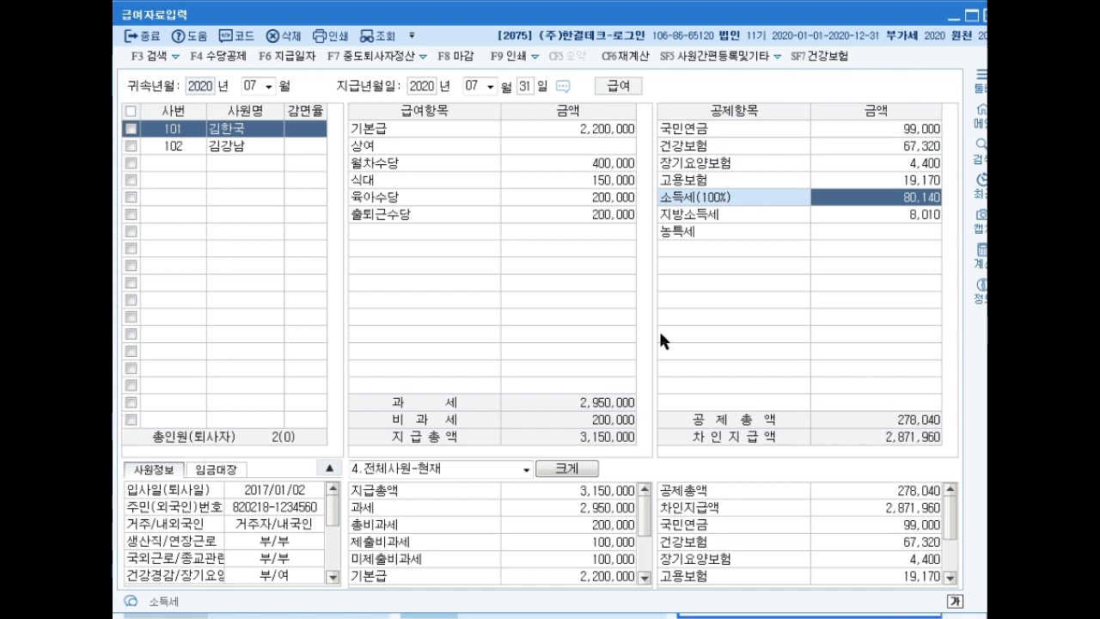
{"action": "key", "text": "Return"}
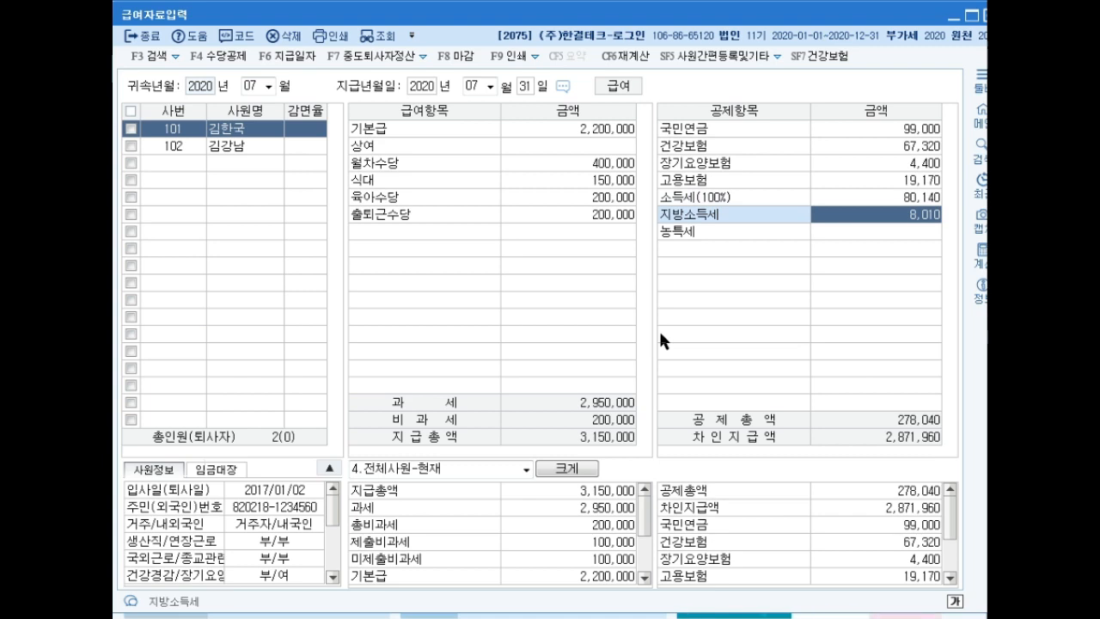
{"action": "key", "text": "Return"}
{"action": "key", "text": "Return"}
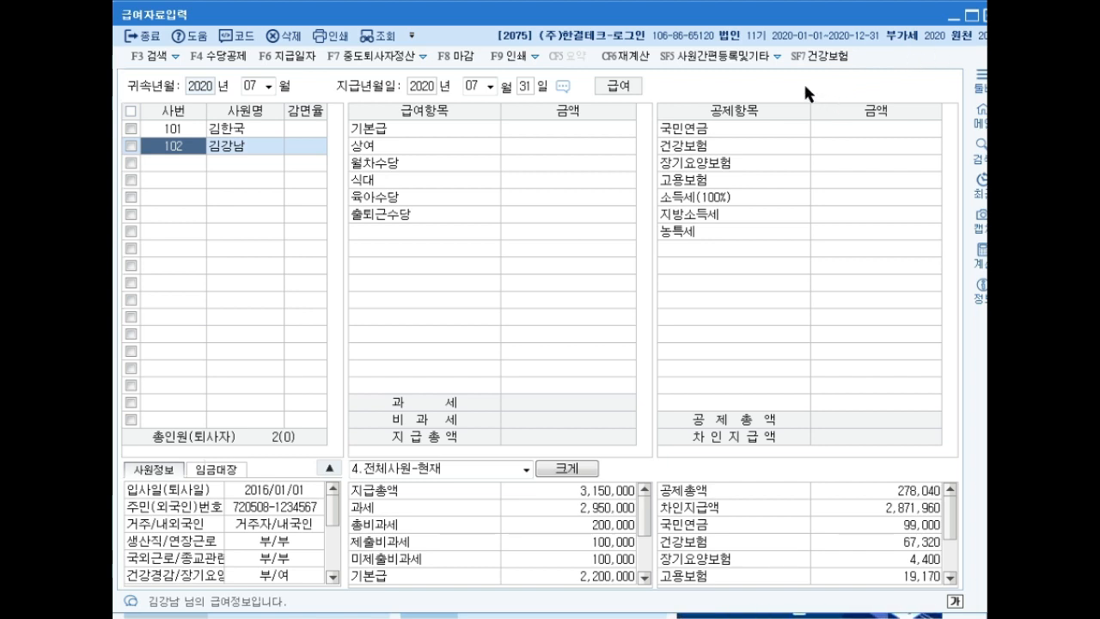
{"action": "left_click", "coordinate": [989, 16]}
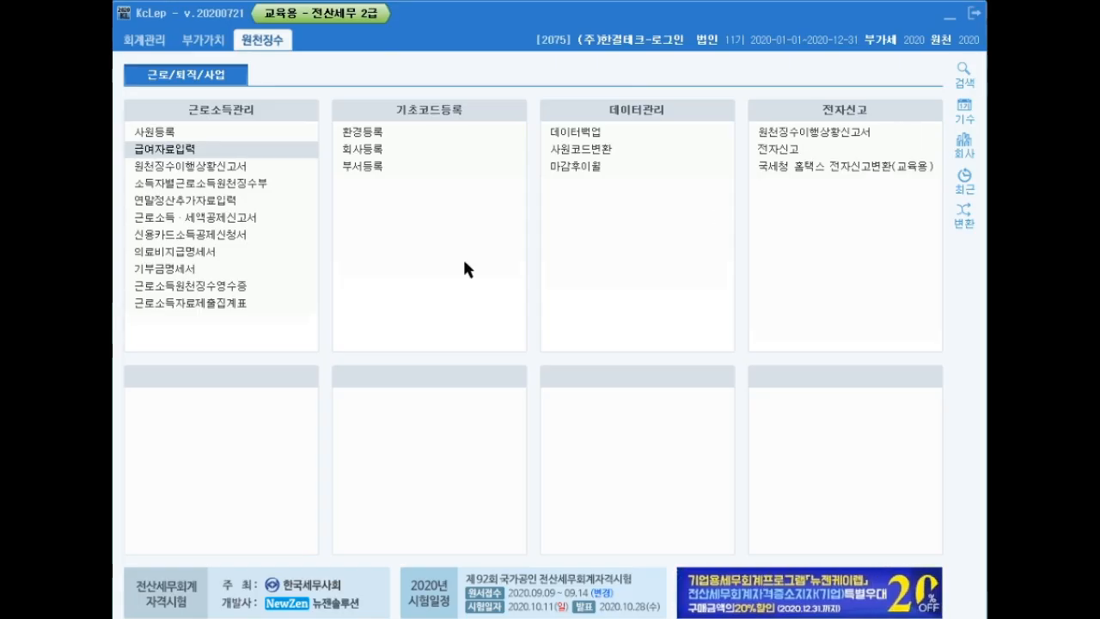
Load 원천징수이행상황신고서 with both 귀속기간 and 지급기간 set to July 2020 through July 2020 and 신고구분 1.정기신고
{"action": "left_click", "coordinate": [201, 166]}
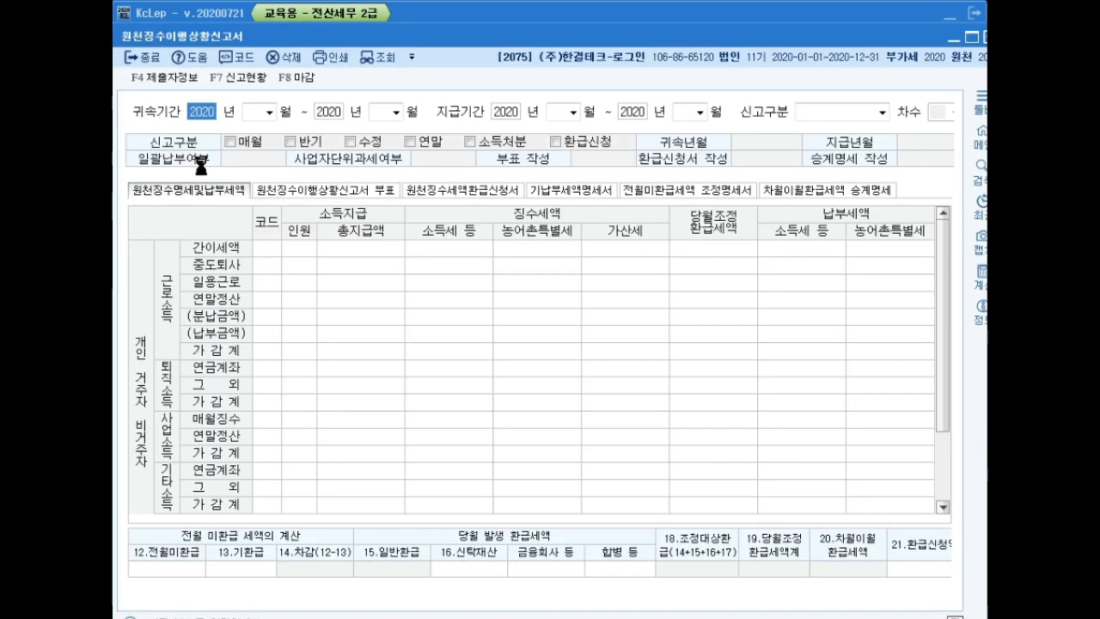
{"action": "key", "text": "Return"}
{"action": "type", "text": "7"}
{"action": "key", "text": "Return"}
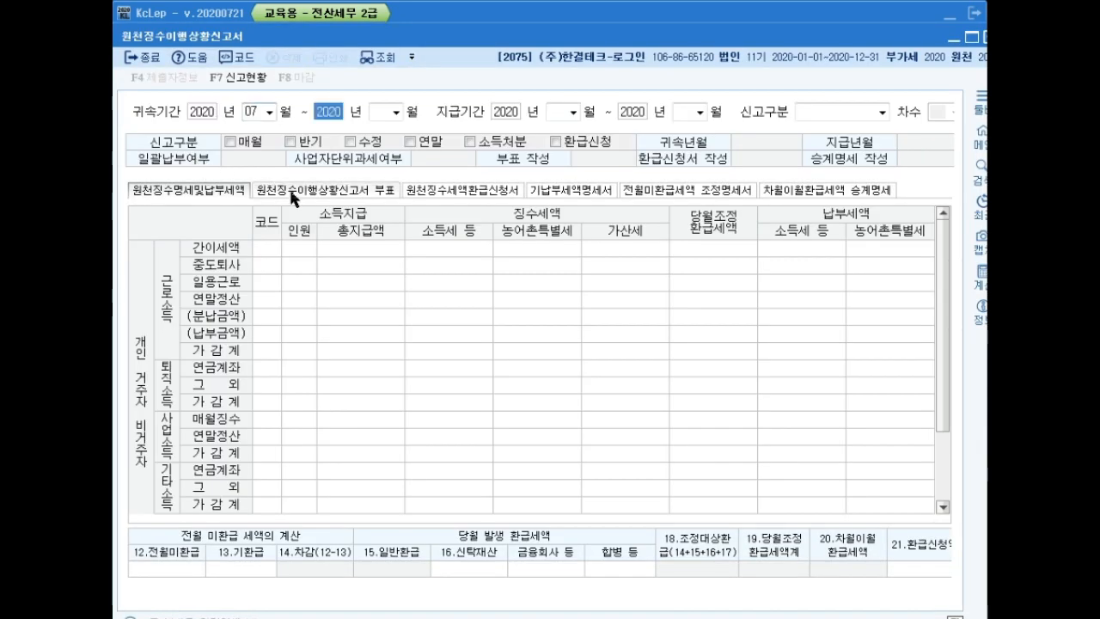
{"action": "key", "text": "Return"}
{"action": "type", "text": "7"}
{"action": "key", "text": "Return"}
{"action": "key", "text": "Return"}
{"action": "type", "text": "7"}
{"action": "key", "text": "Return"}
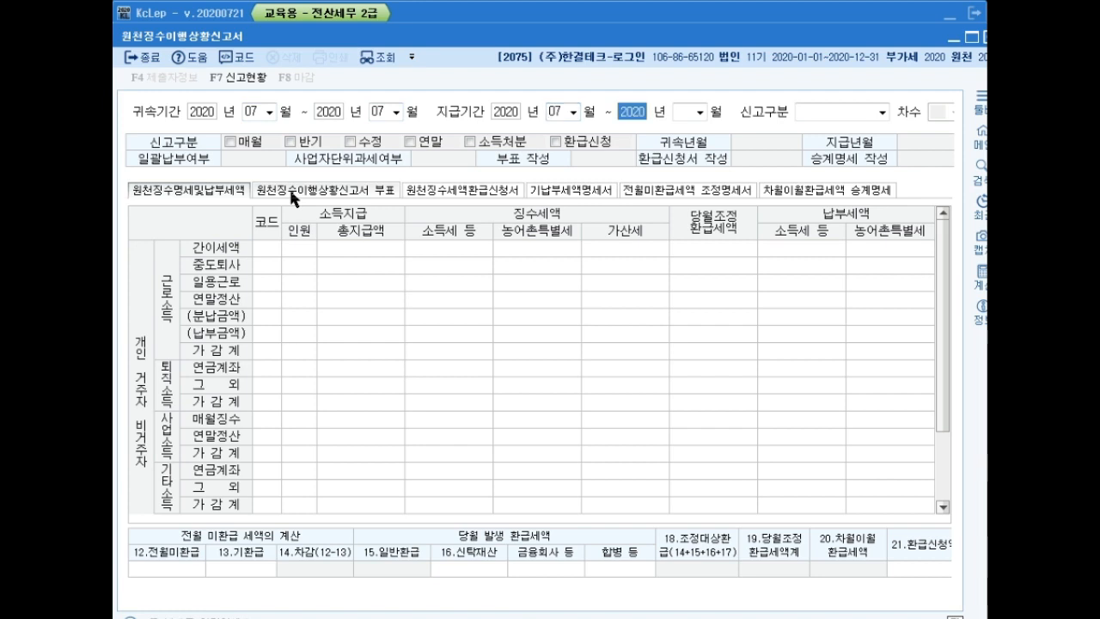
{"action": "key", "text": "Return"}
{"action": "type", "text": "7"}
{"action": "key", "text": "Return"}
{"action": "key", "text": "Return"}
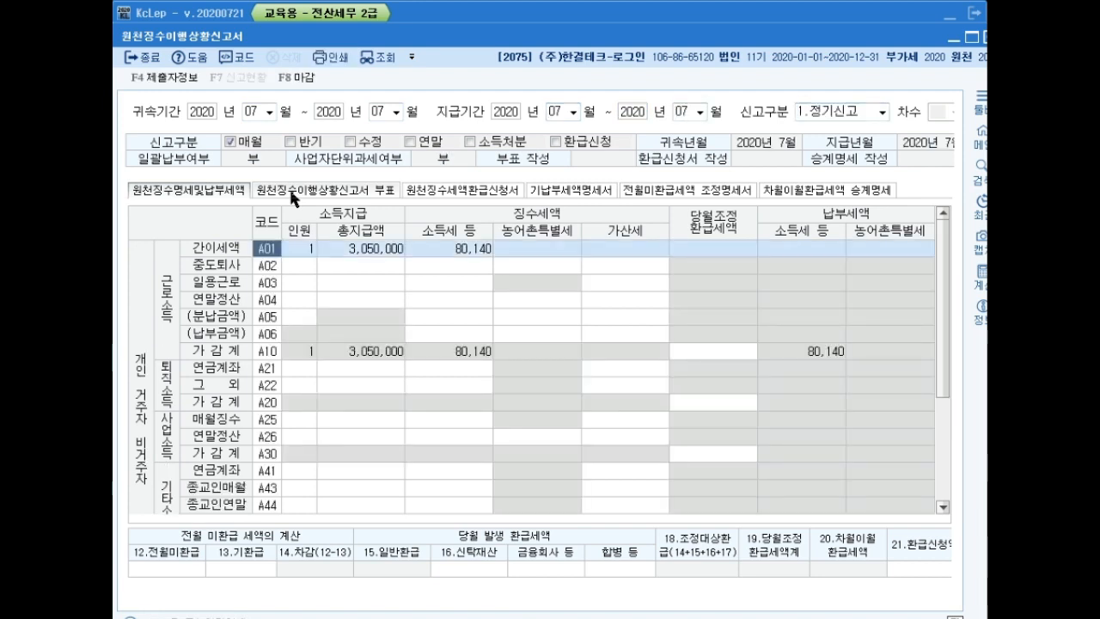
Enter 210,000 as the 12.전월미환급 tax in the withholding return, then save the data and close the form
{"action": "left_click", "coordinate": [168, 572]}
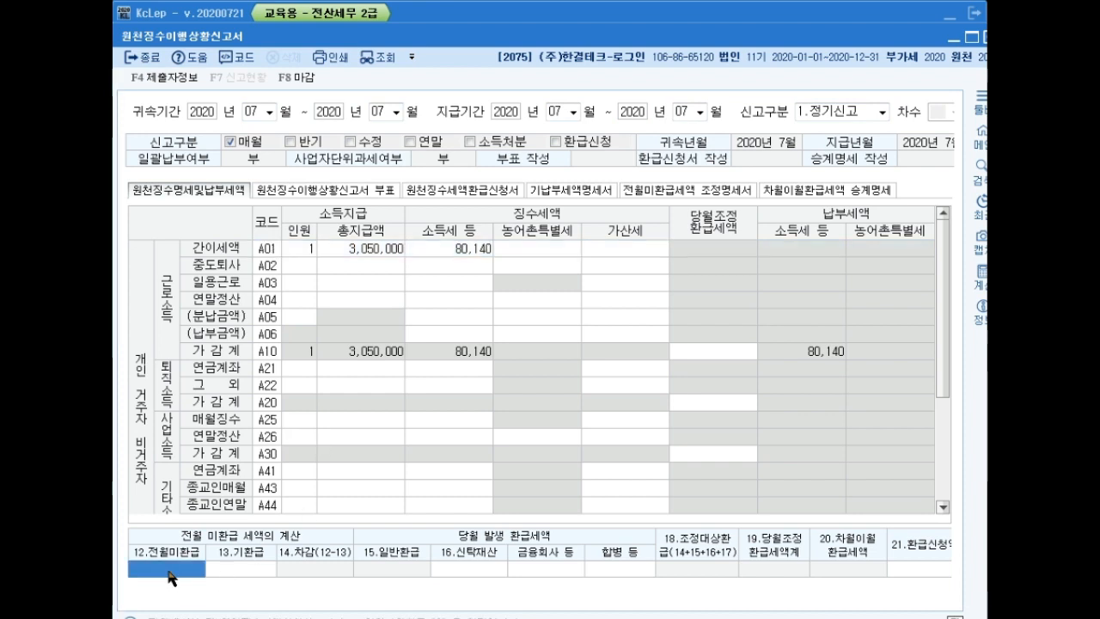
{"action": "type", "text": "210000"}
{"action": "key", "text": "Return"}
{"action": "key", "text": "Return"}
{"action": "key", "text": "Return"}
{"action": "key", "text": "Return"}
{"action": "key", "text": "Return"}
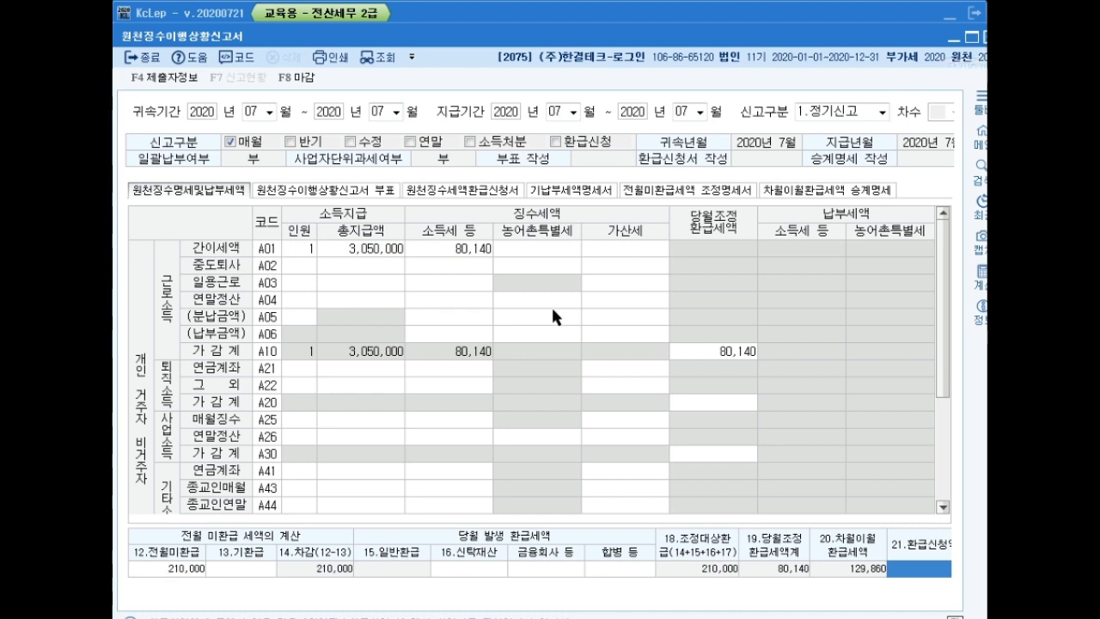
{"action": "left_click", "coordinate": [982, 37]}
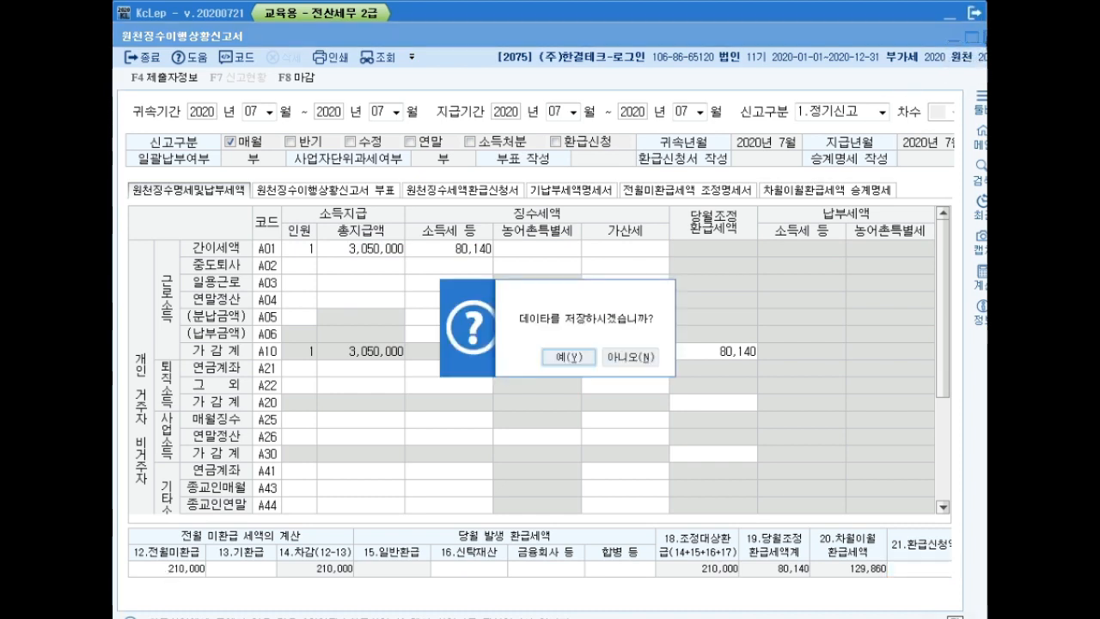
{"action": "left_click", "coordinate": [574, 356]}
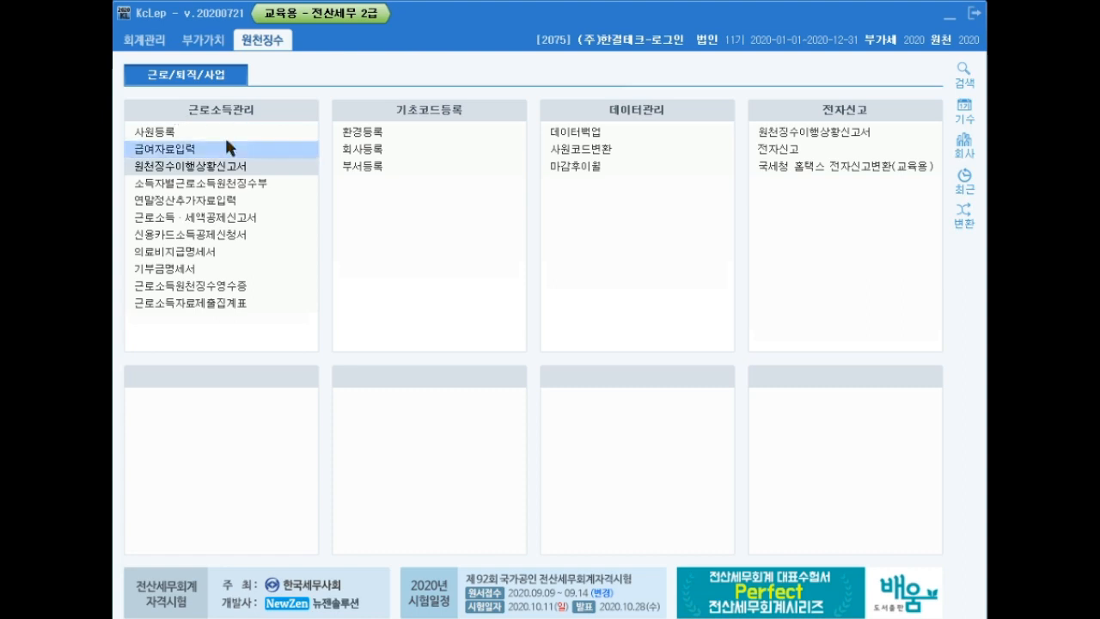
Open 연말정산추가자료입력 and load the second employee's year-end settlement
{"action": "left_click", "coordinate": [224, 204]}
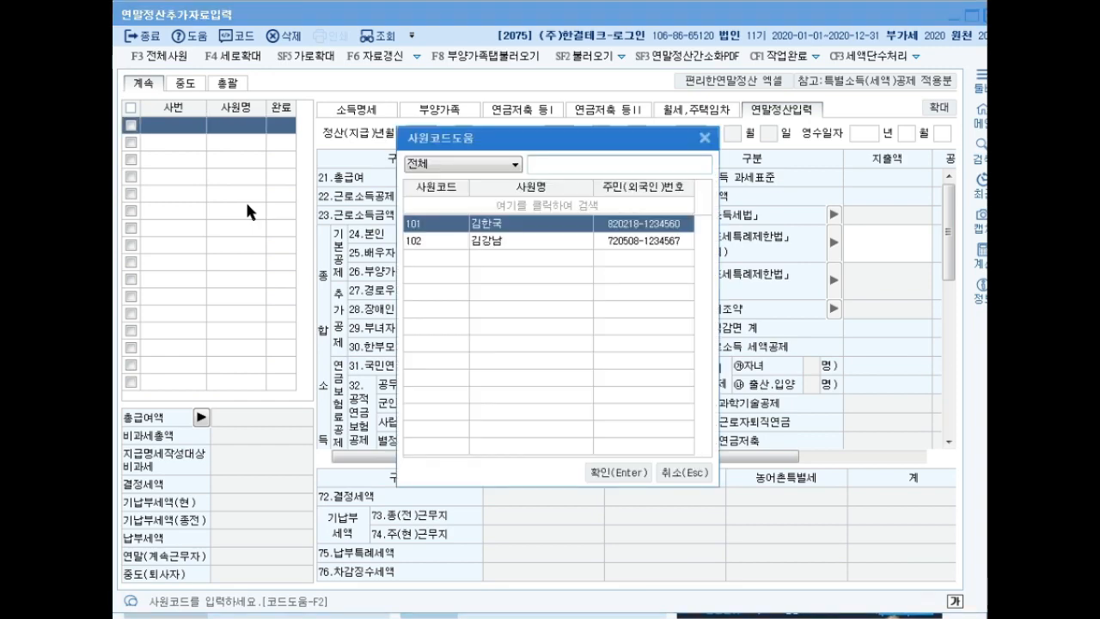
{"action": "key", "text": "Down"}
{"action": "key", "text": "Return"}
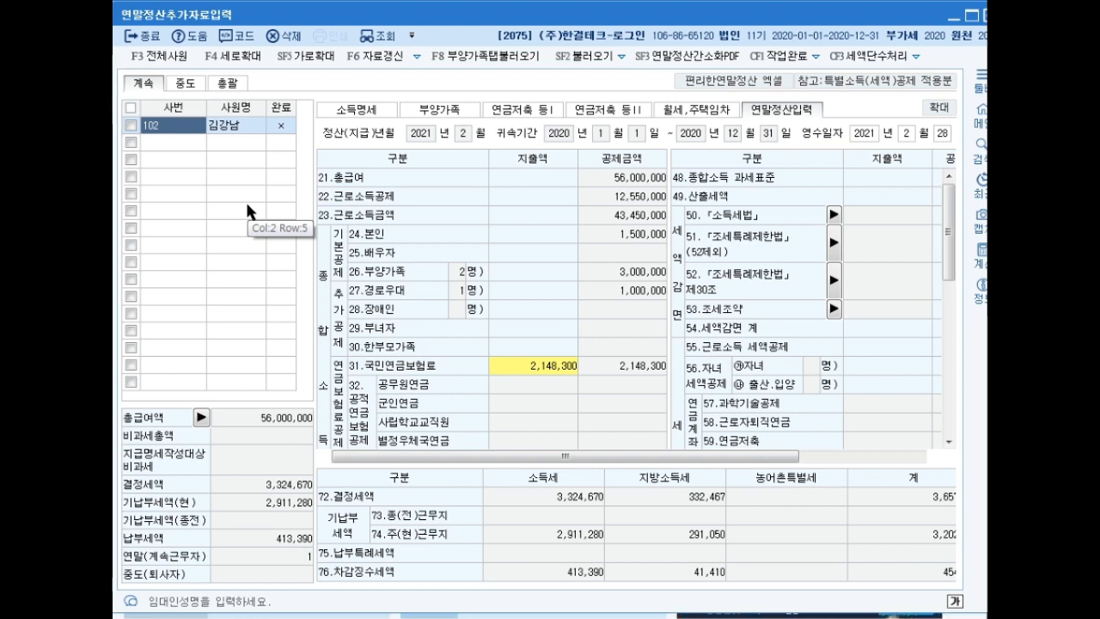
Enter 3,000,000 of 의료비 expenditure for 본인,65세 이상자 in the year-end settlement and confirm it
{"action": "left_click_drag", "start_coordinate": [948, 225], "coordinate": [950, 259]}
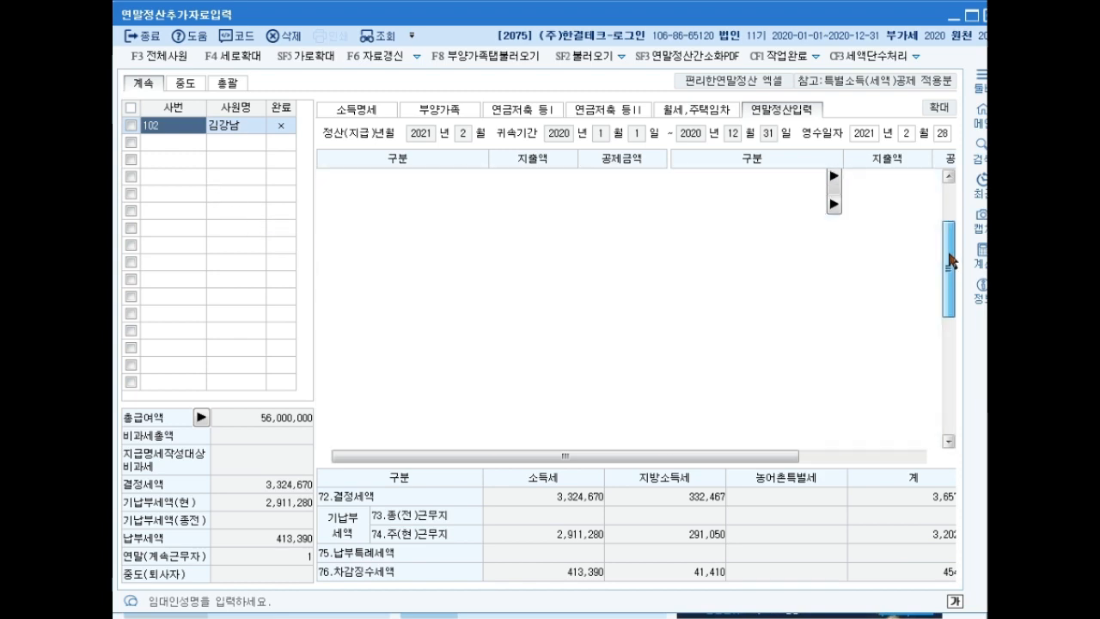
{"action": "left_click", "coordinate": [887, 330]}
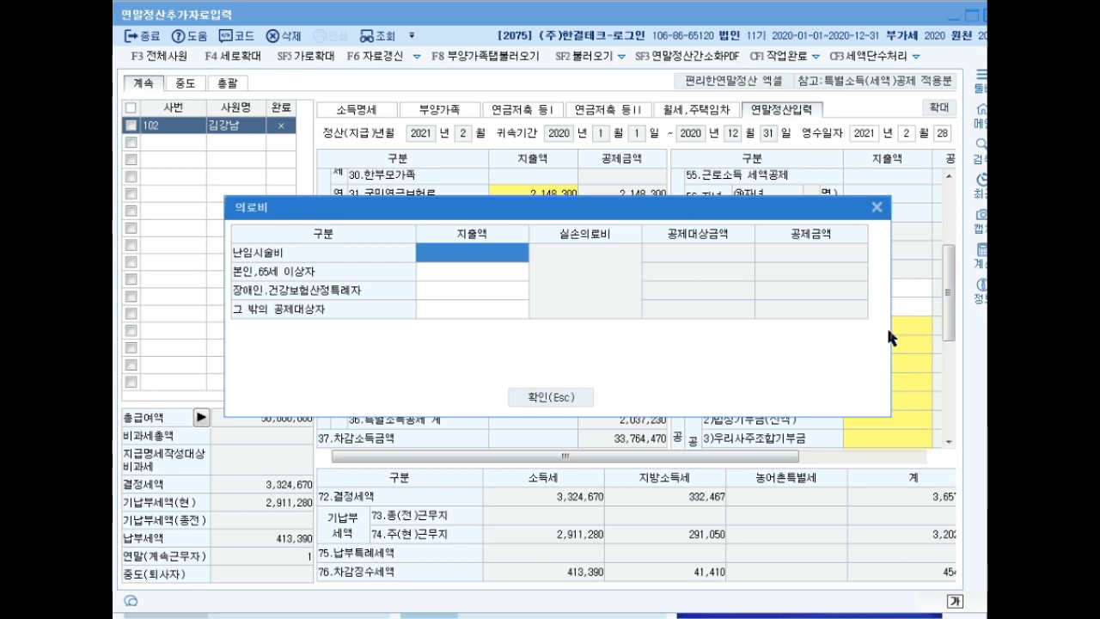
{"action": "left_click", "coordinate": [490, 273]}
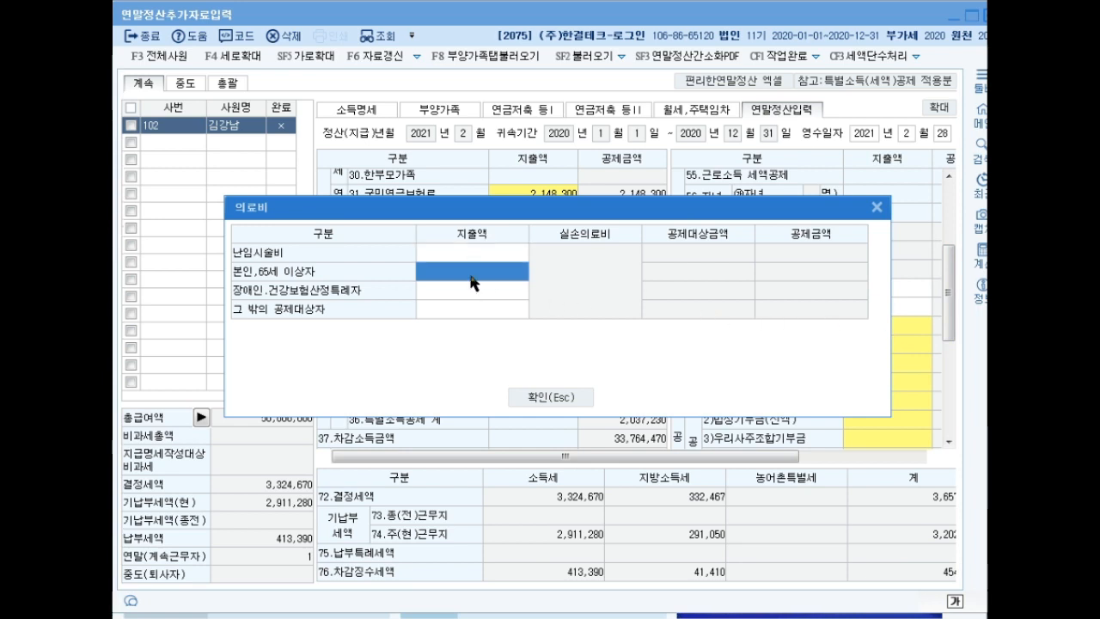
{"action": "type", "text": "3000000"}
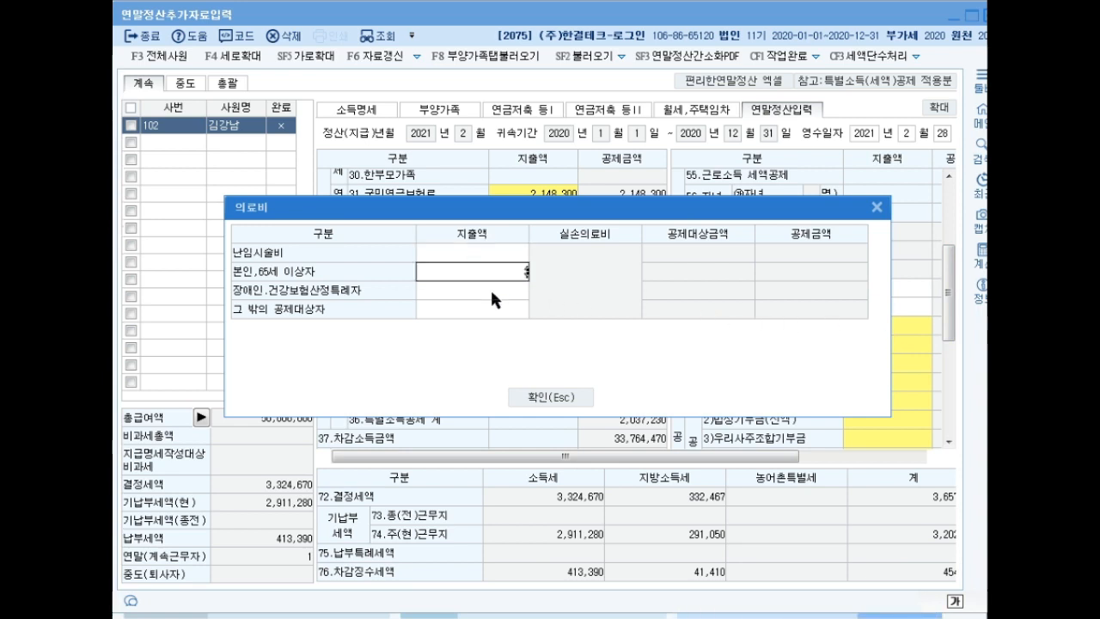
{"action": "key", "text": "Return"}
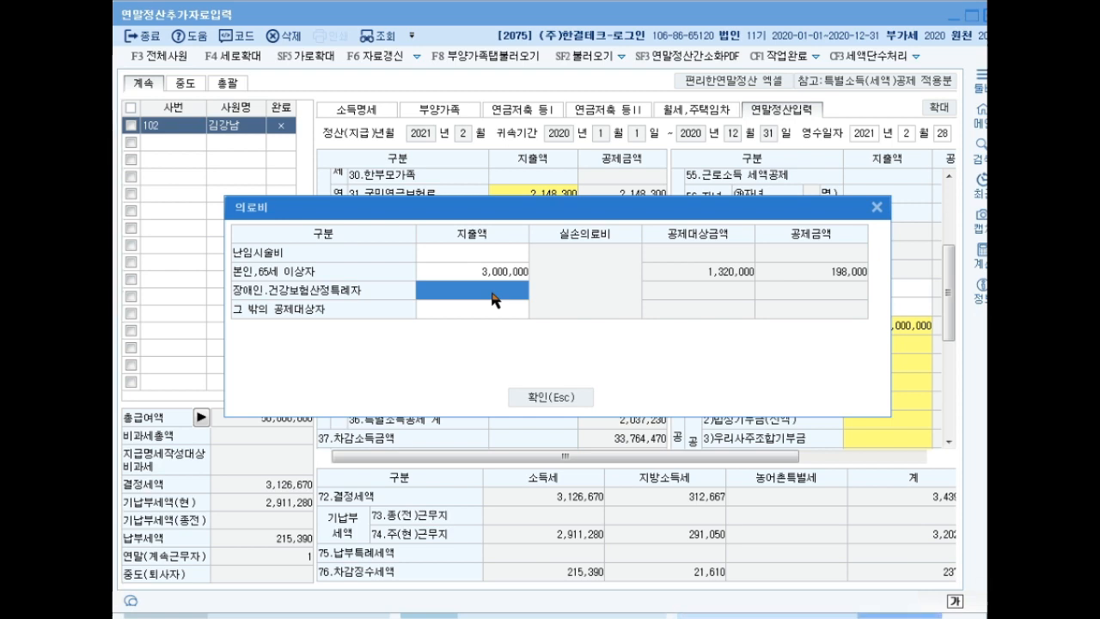
{"action": "left_click", "coordinate": [548, 395]}
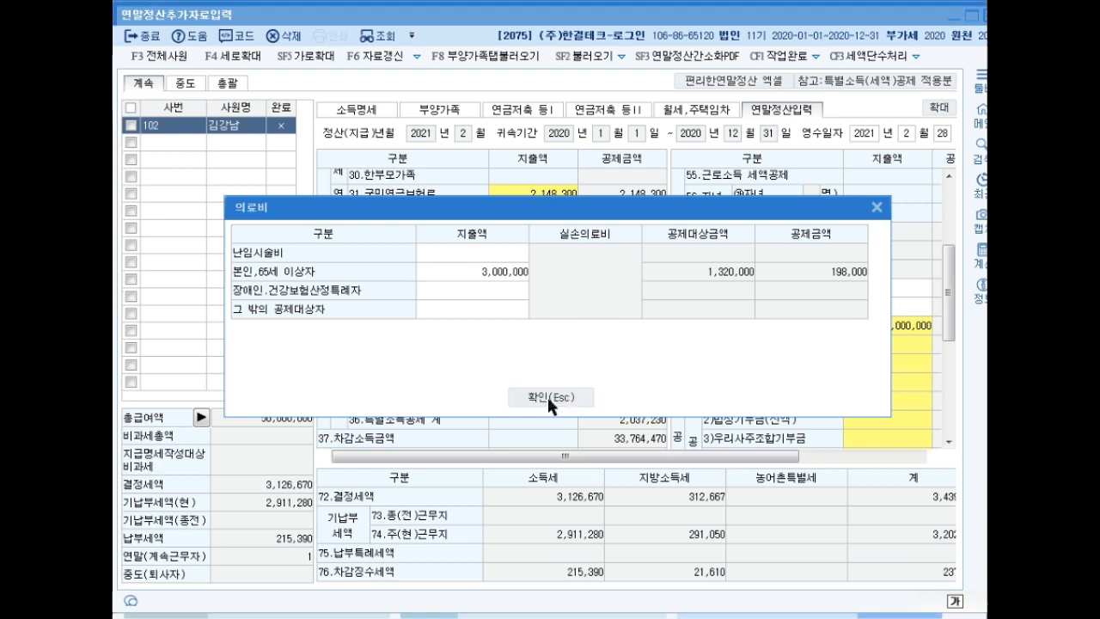
Enter 3,000,000 as the ㉮신용카드 amount under 42.신용카드 등 사용액 and return to the settlement form
{"action": "left_click_drag", "start_coordinate": [948, 292], "coordinate": [951, 359]}
{"action": "left_click", "coordinate": [507, 363]}
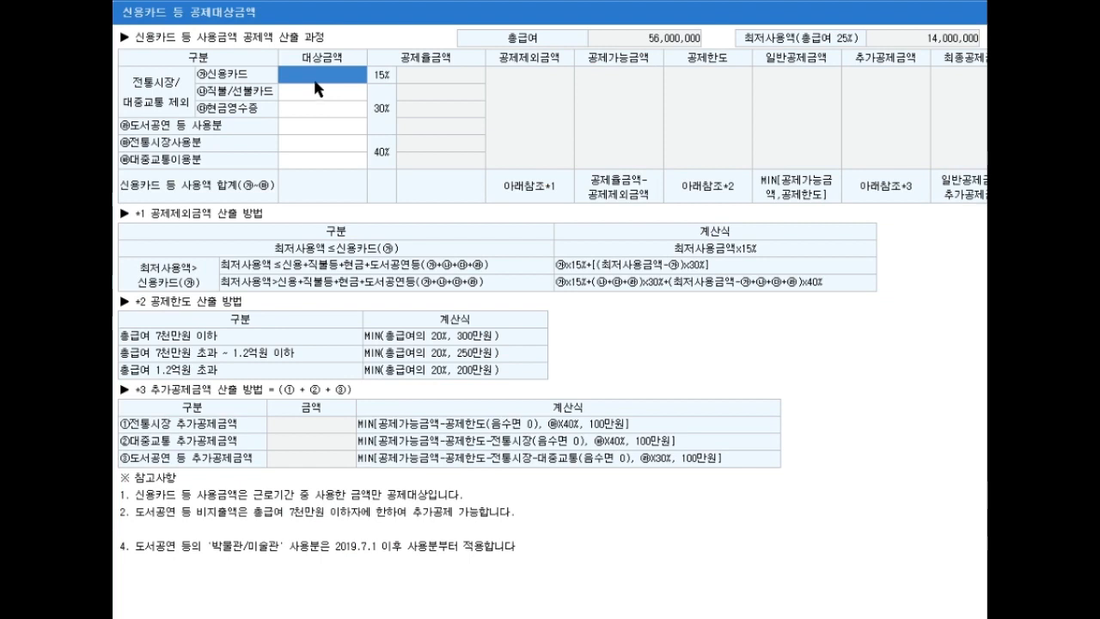
{"action": "type", "text": "3000000"}
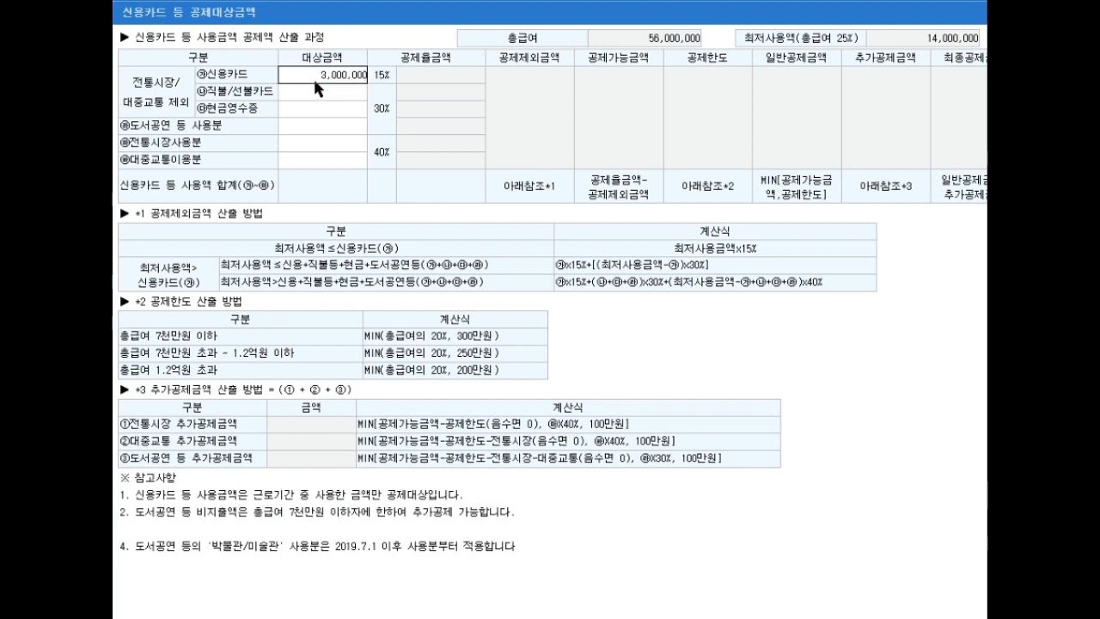
{"action": "key", "text": "Return"}
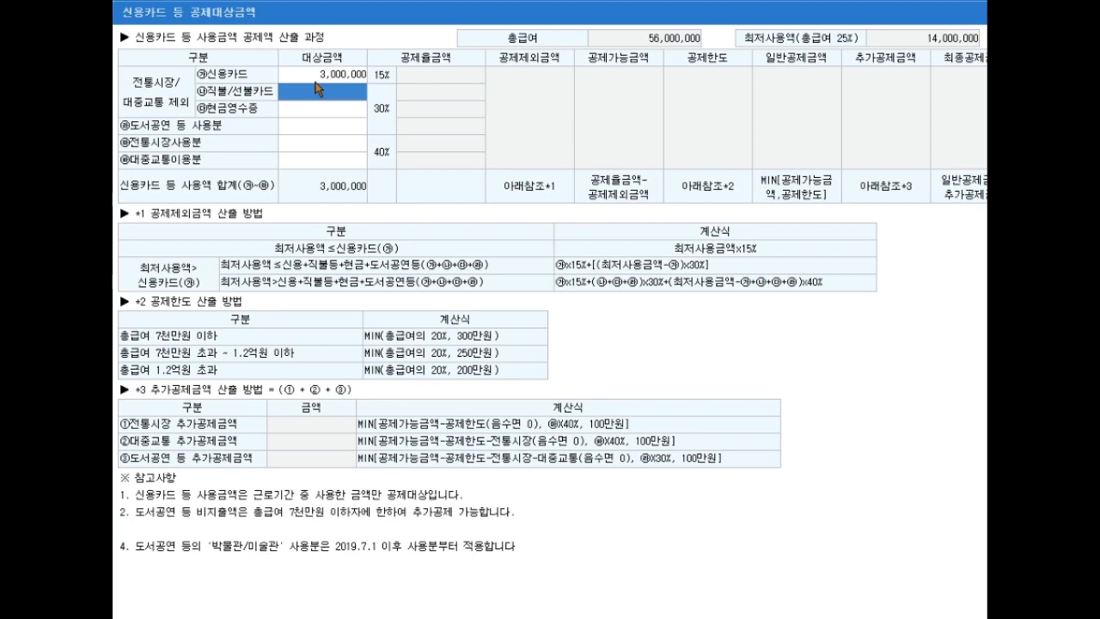
{"action": "key", "text": "Escape"}
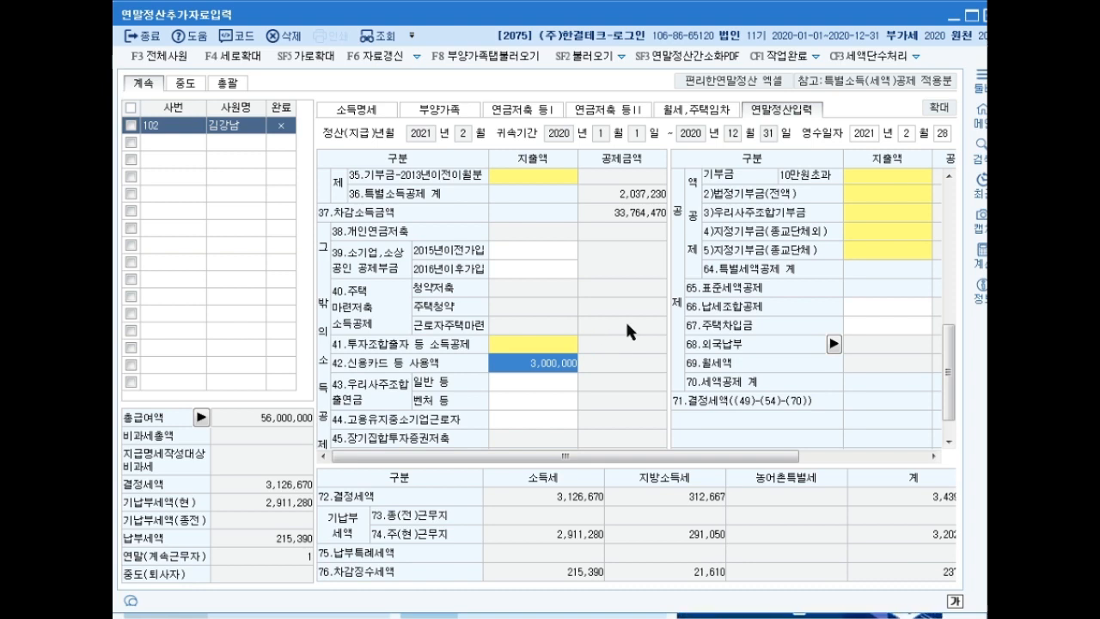
Enter 1,200,000 of 종교단체 당해기부금 expenditure in the 기부금 details and confirm it
{"action": "left_click", "coordinate": [854, 246]}
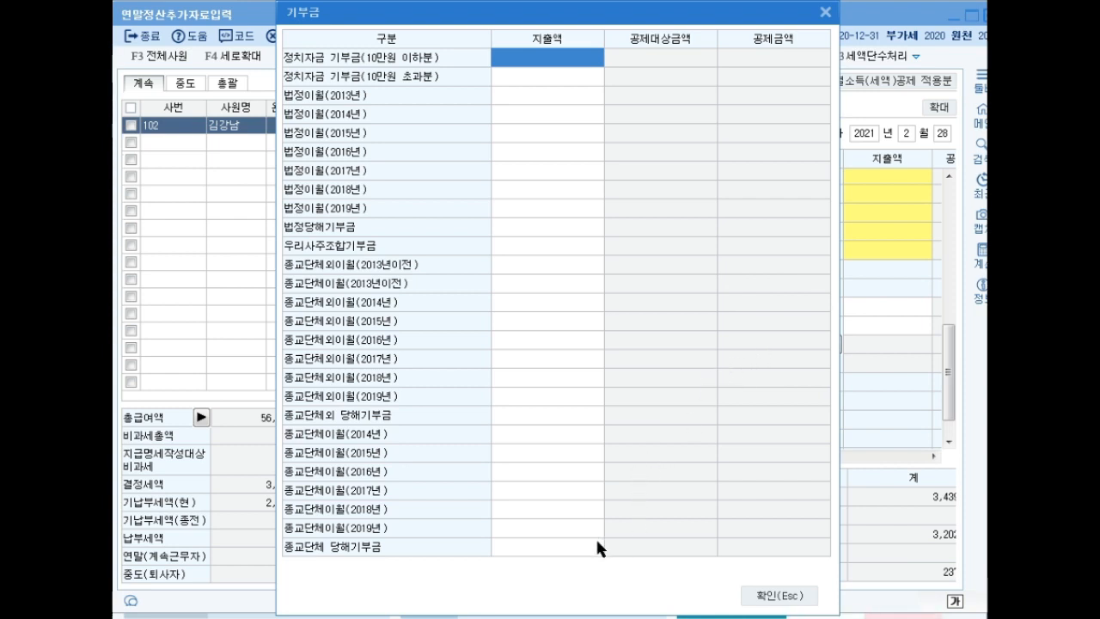
{"action": "left_click", "coordinate": [547, 548]}
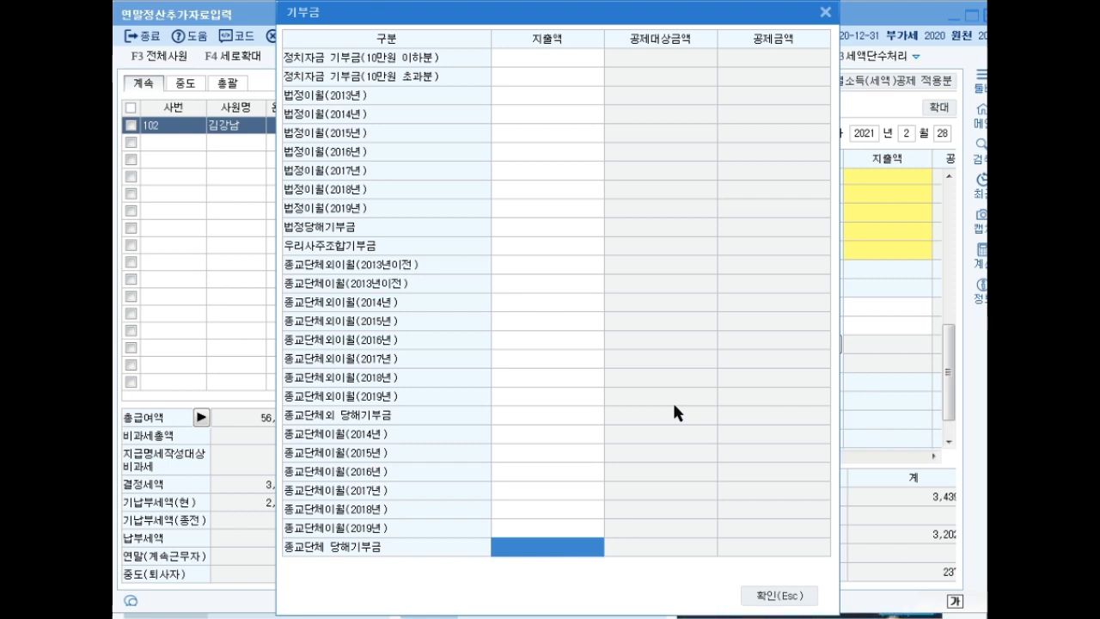
{"action": "type", "text": "1200000"}
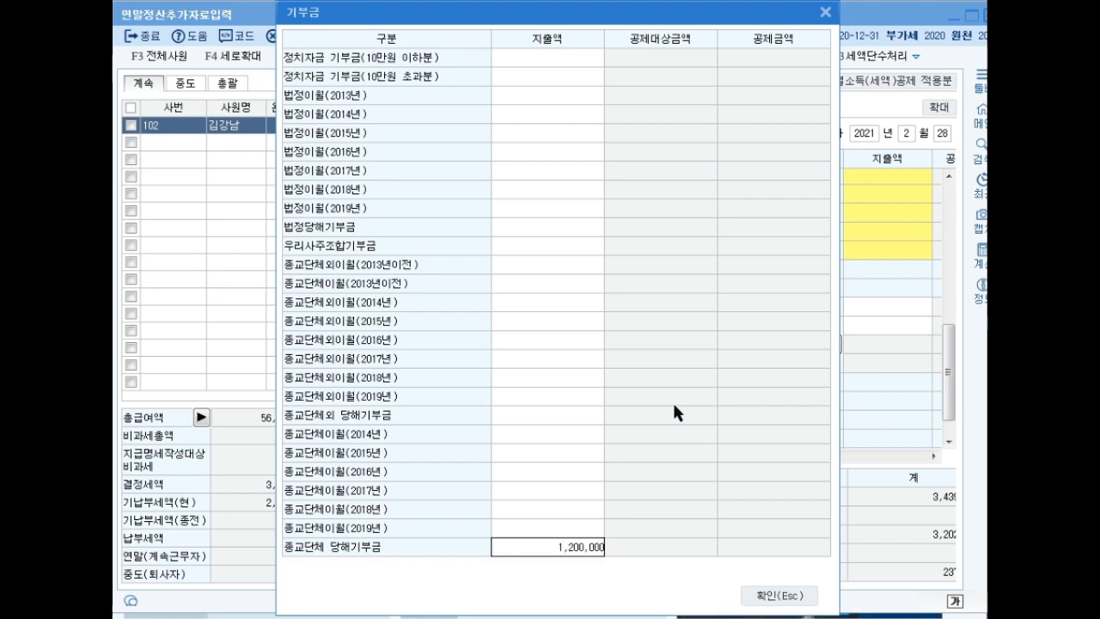
{"action": "key", "text": "Return"}
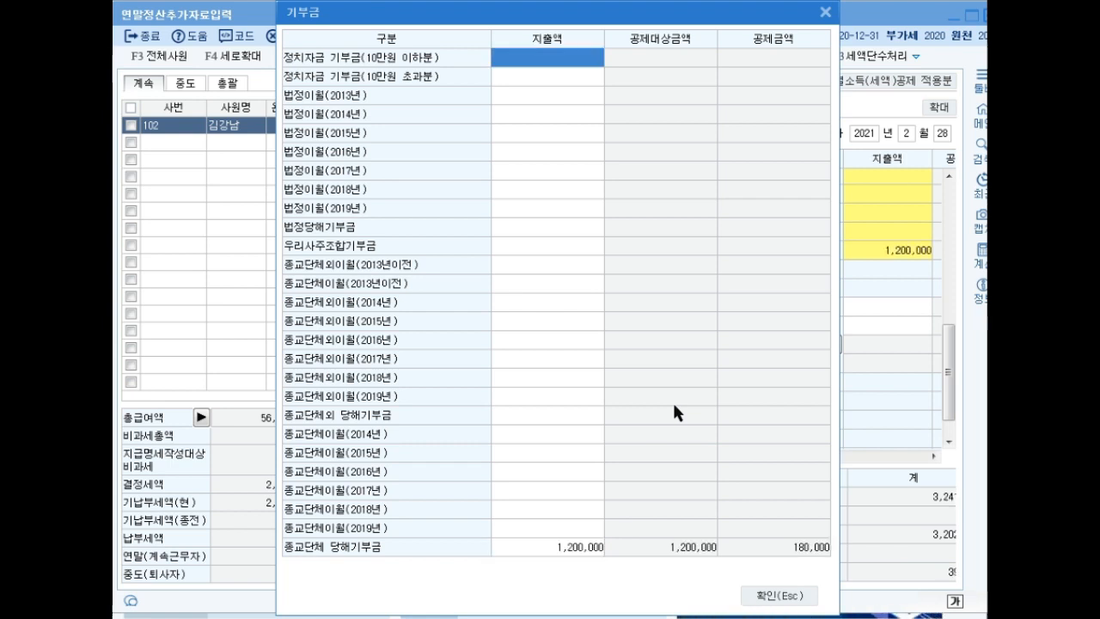
{"action": "left_click", "coordinate": [775, 595]}
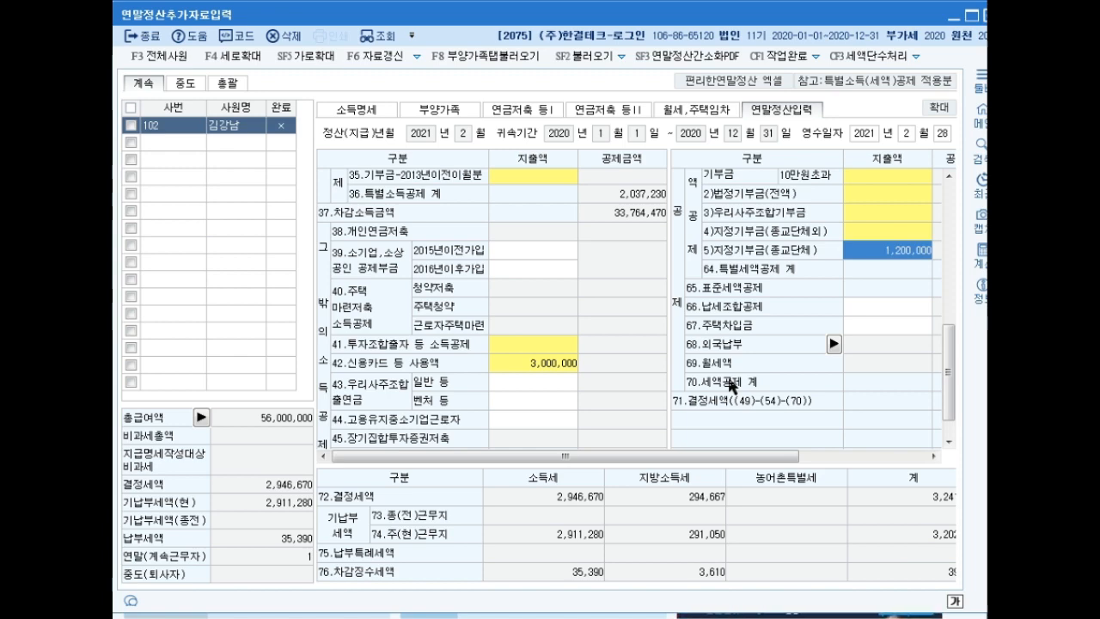
Change the 의료비 expenditure for 본인,65세 이상자 to 5,000,000 and confirm it
{"action": "left_click_drag", "start_coordinate": [947, 391], "coordinate": [948, 347]}
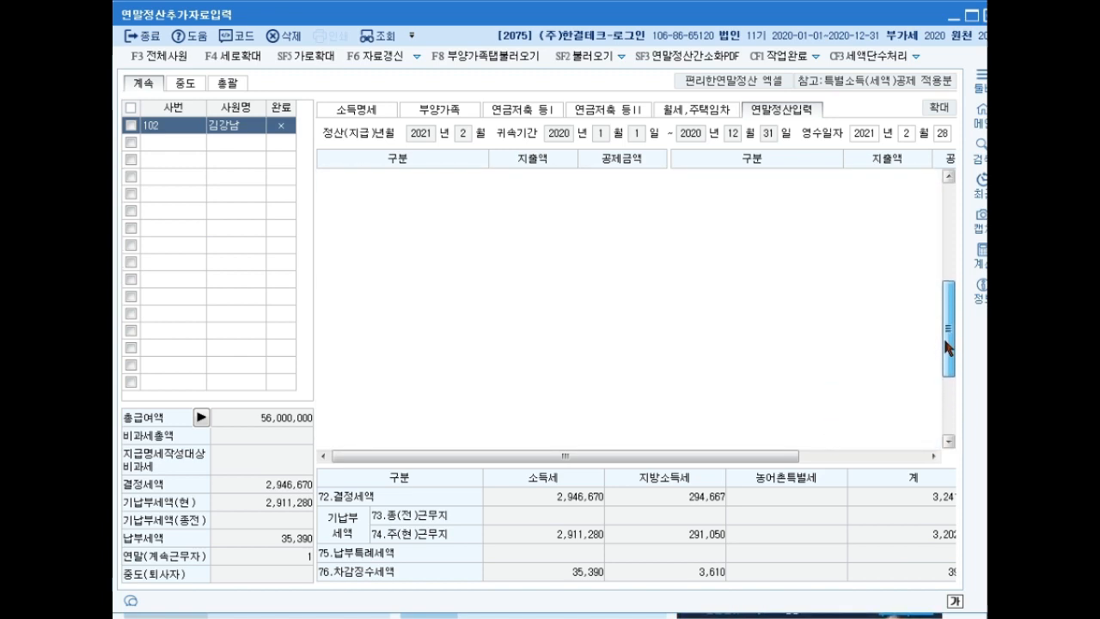
{"action": "left_click", "coordinate": [883, 229]}
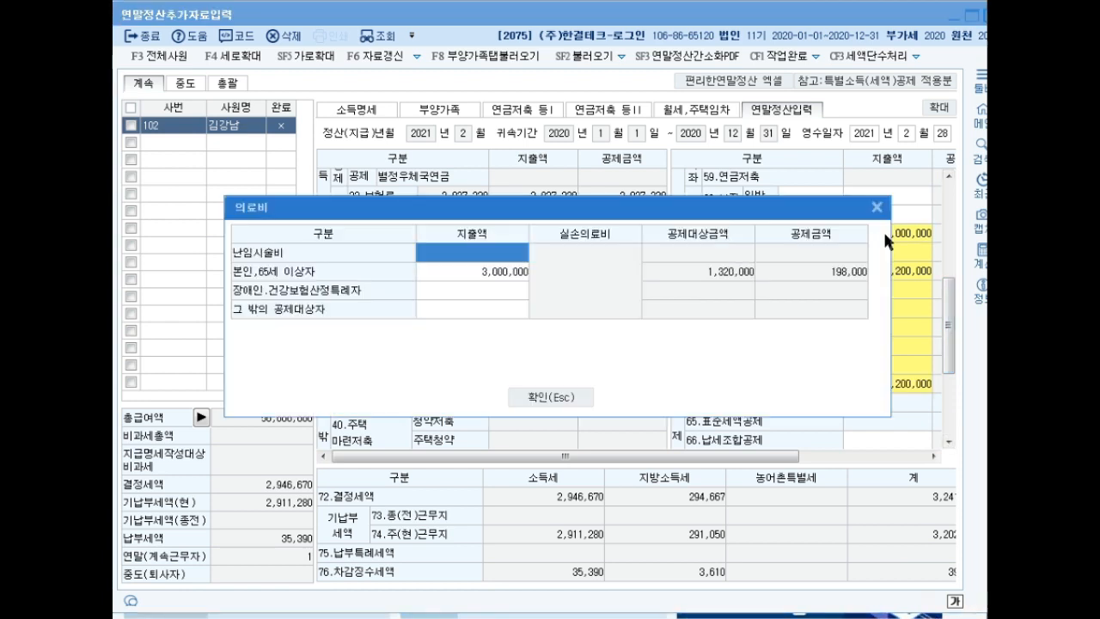
{"action": "left_click", "coordinate": [471, 273]}
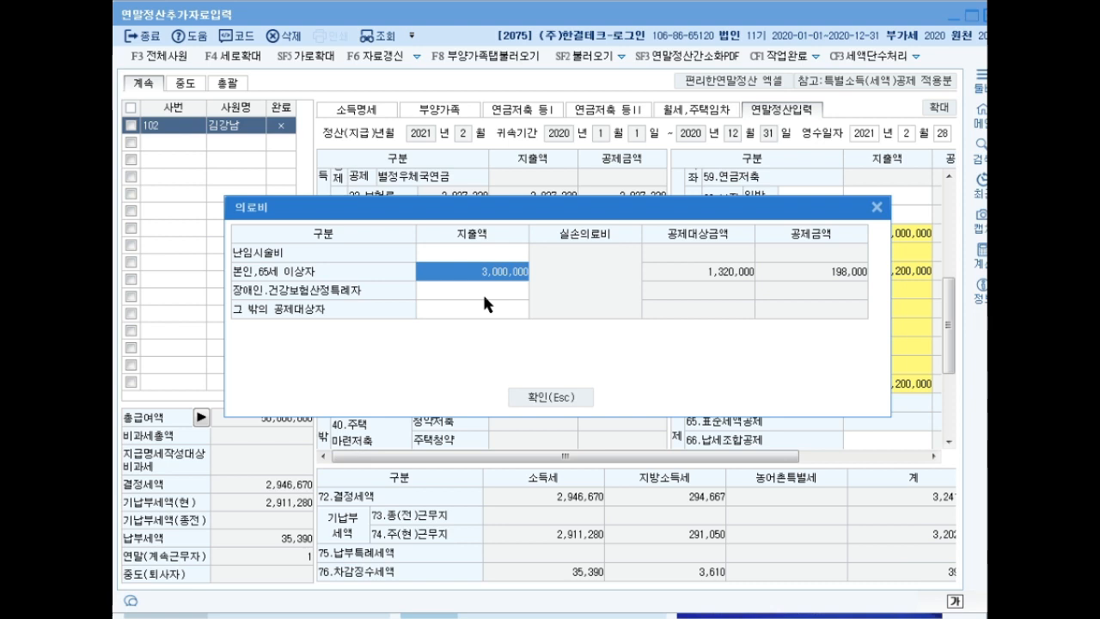
{"action": "type", "text": "5000000"}
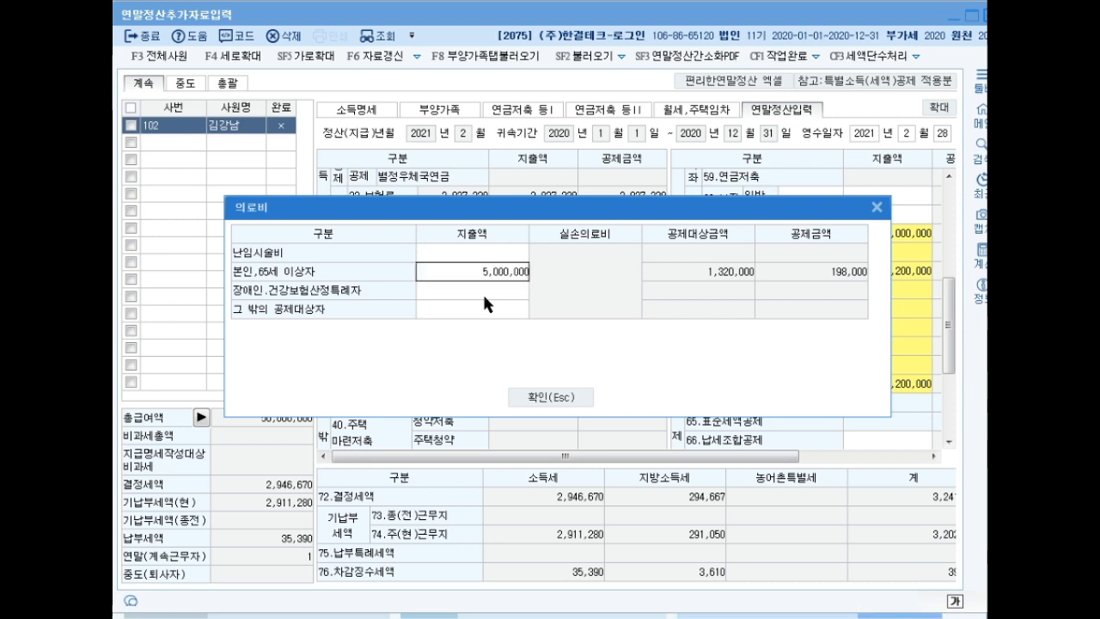
{"action": "key", "text": "Return"}
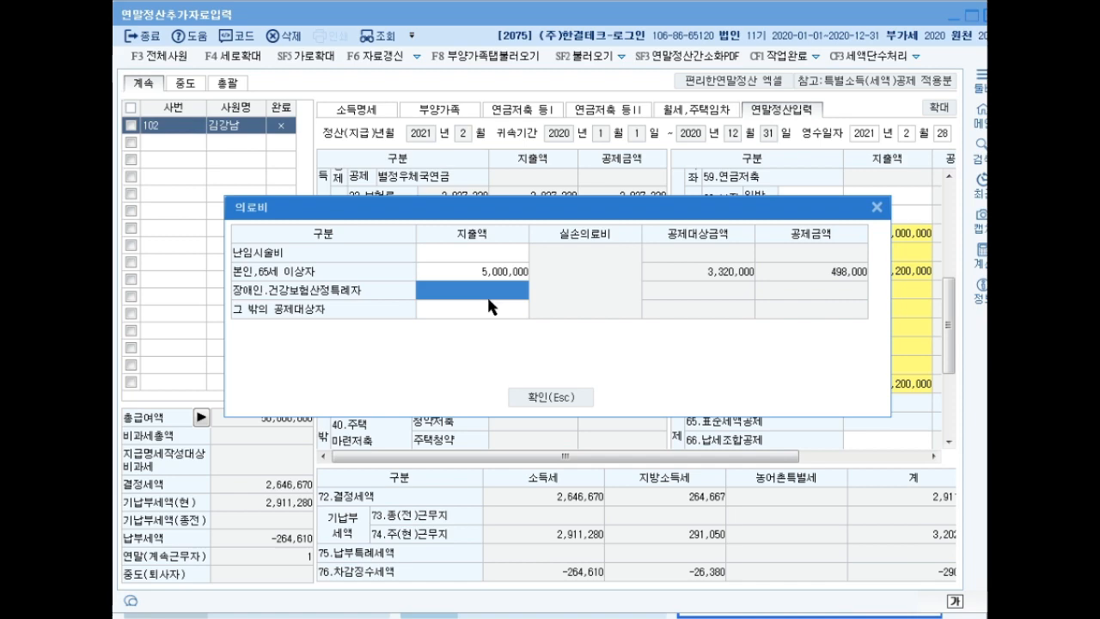
{"action": "left_click", "coordinate": [562, 398]}
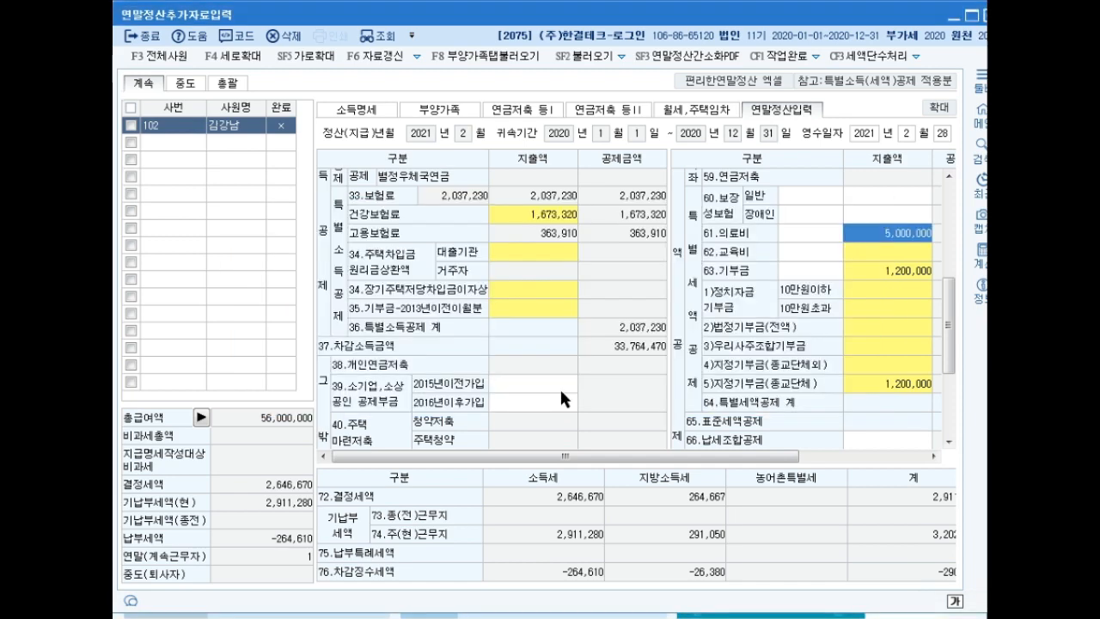
Change the ㉮신용카드 amount under 42.신용카드 등 사용액 to 5,000,000 and return to the settlement form
{"action": "left_click_drag", "start_coordinate": [949, 335], "coordinate": [952, 391]}
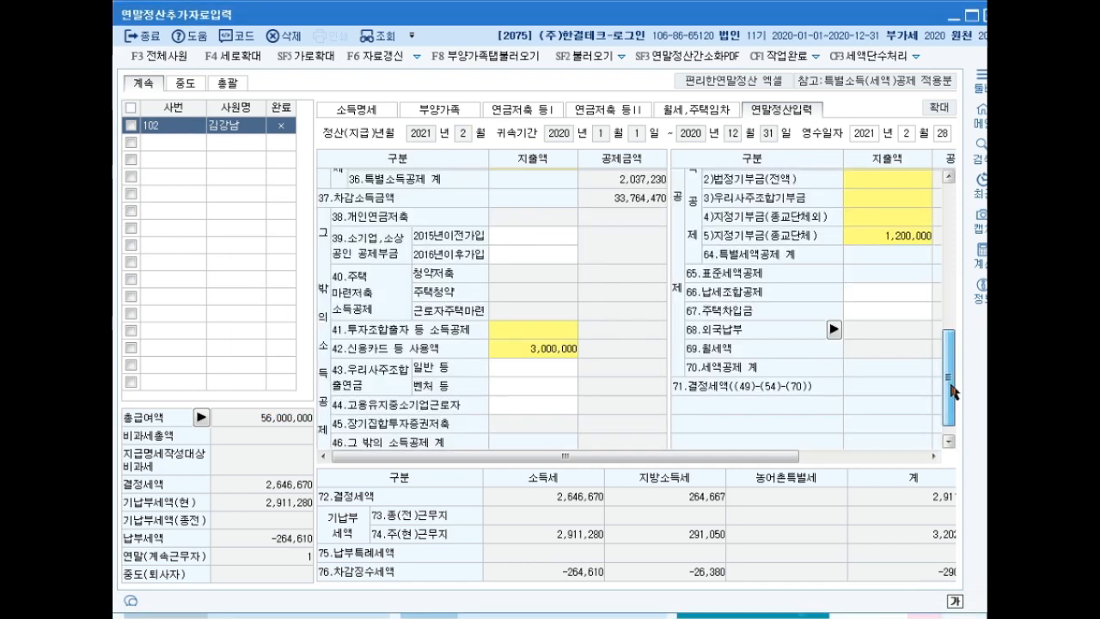
{"action": "double_click", "coordinate": [533, 348]}
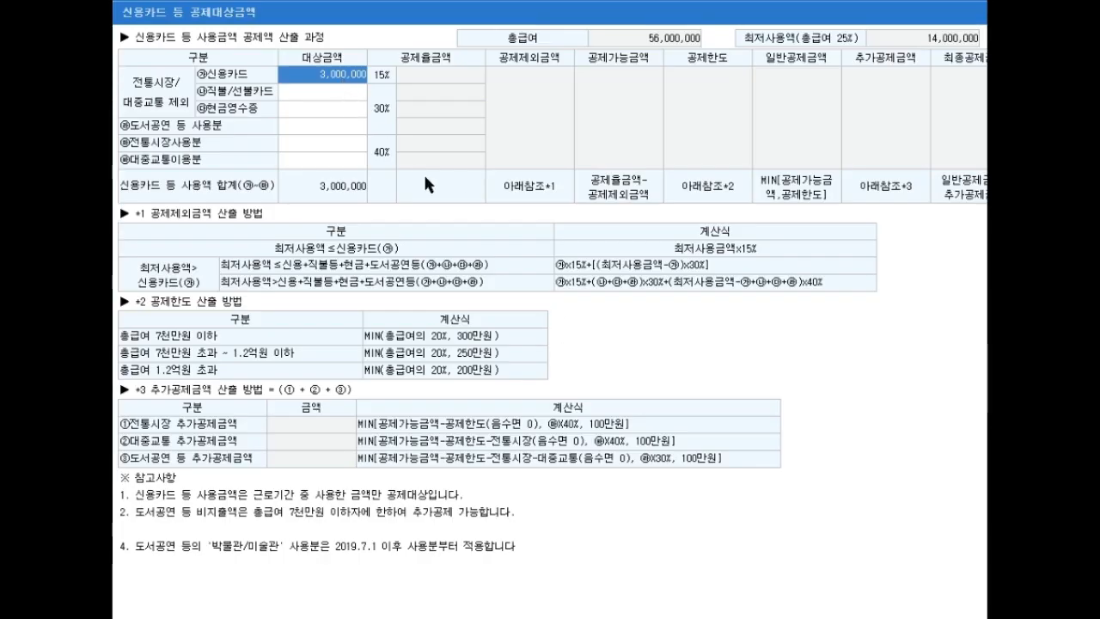
{"action": "type", "text": "5000000"}
{"action": "key", "text": "Return"}
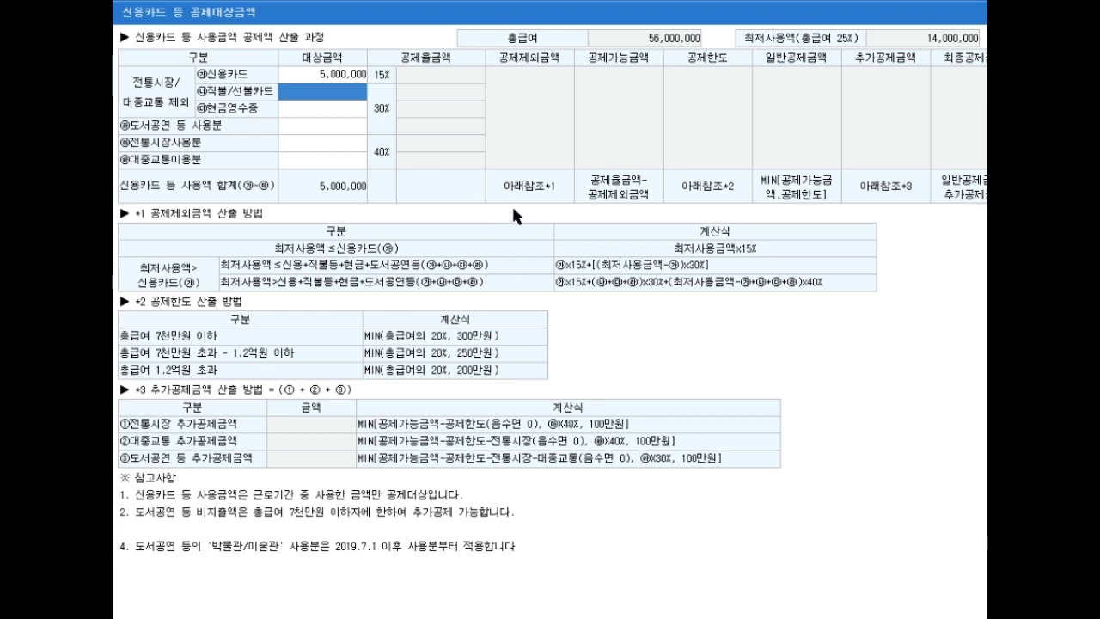
{"action": "key", "text": "Escape"}
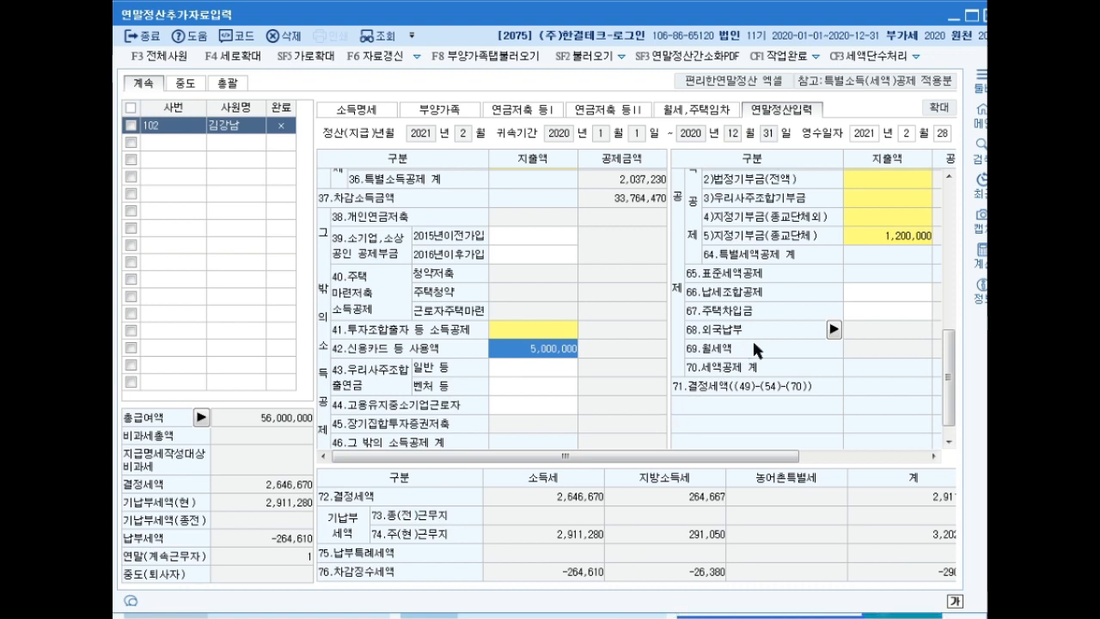
Change the 종교단체 당해기부금 expenditure in the 기부금 details to 2,800,000 and confirm it
{"action": "left_click_drag", "start_coordinate": [947, 351], "coordinate": [949, 404]}
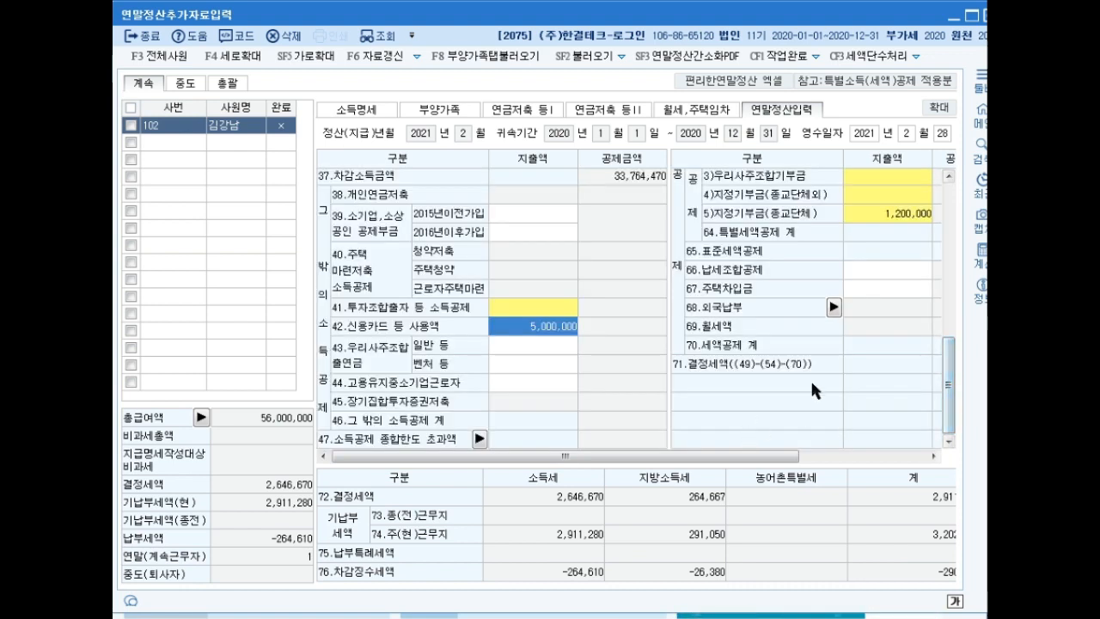
{"action": "scroll", "coordinate": [911, 344], "scroll_direction": "up", "scroll_amount": 2}
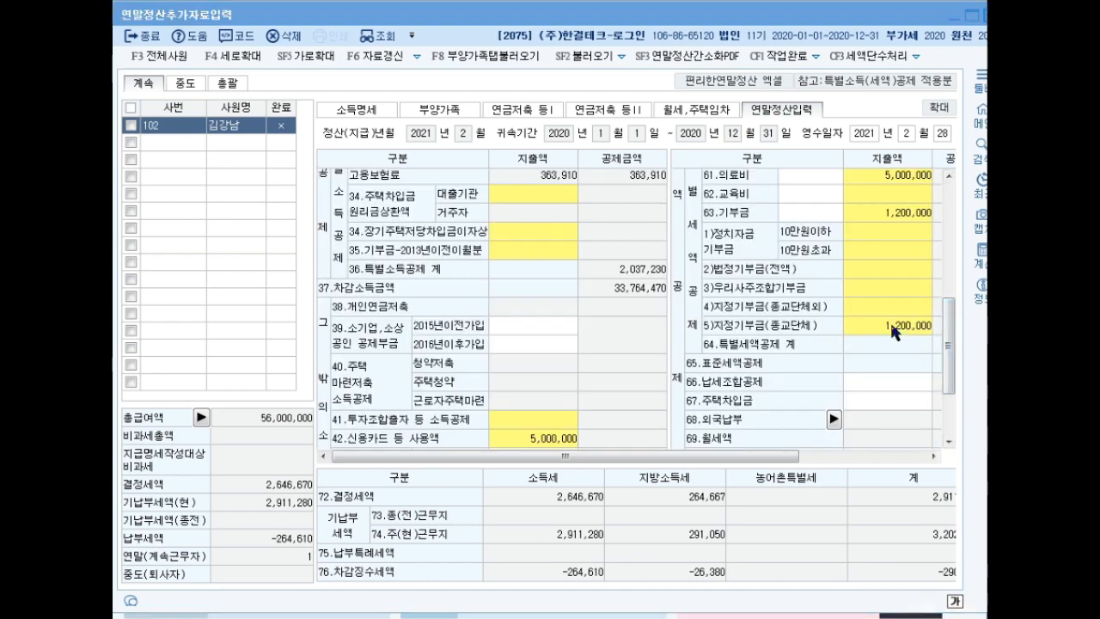
{"action": "double_click", "coordinate": [892, 325]}
{"action": "left_click", "coordinate": [561, 550]}
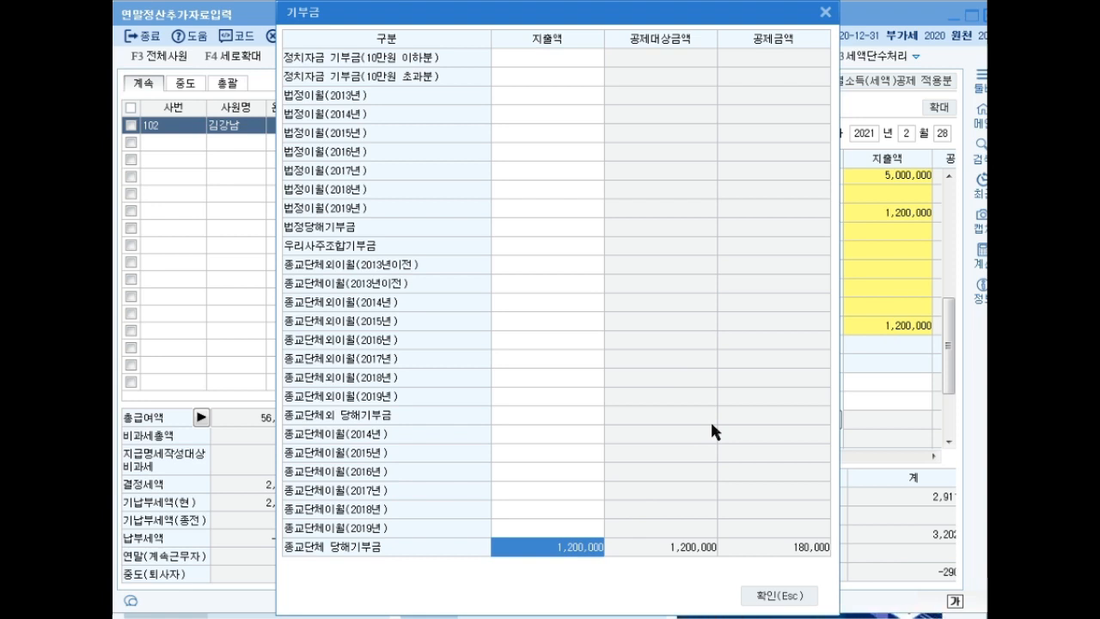
{"action": "type", "text": "2800000"}
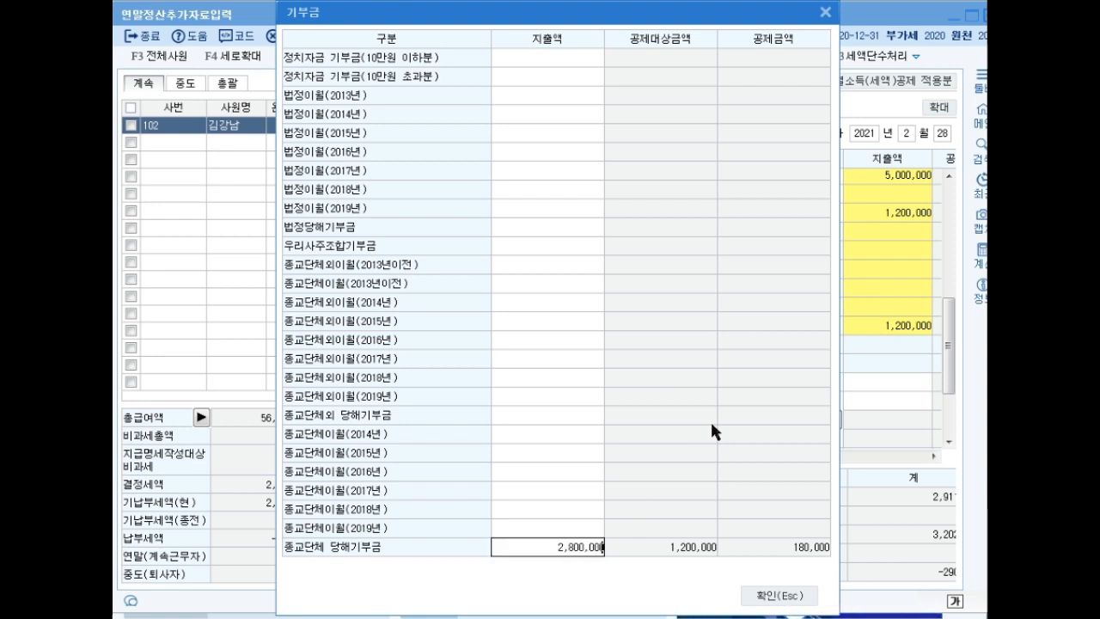
{"action": "key", "text": "Return"}
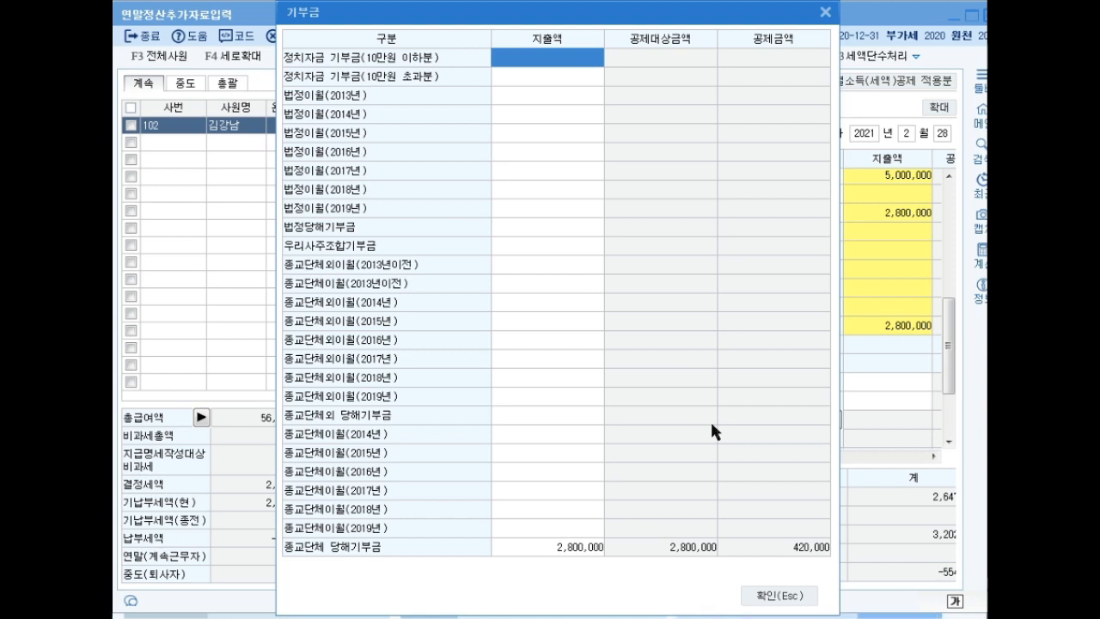
{"action": "left_click", "coordinate": [782, 594]}
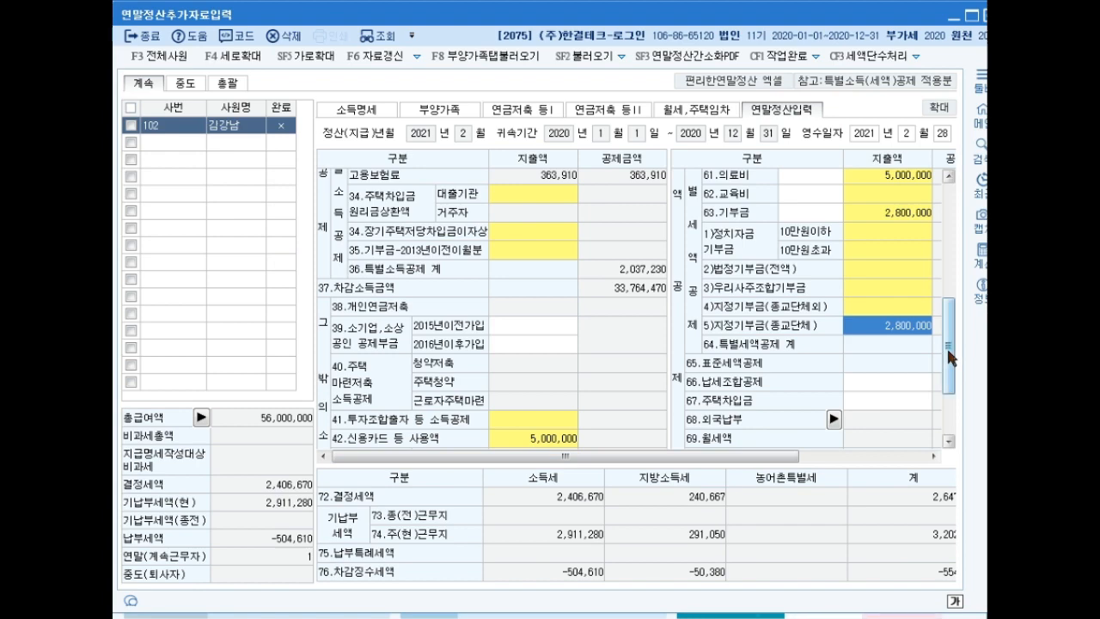
Enter 24,000,000 as the ㉯직불/선불카드 amount under 42.신용카드 등 사용액 and return to the settlement form
{"action": "left_click_drag", "start_coordinate": [949, 344], "coordinate": [949, 395]}
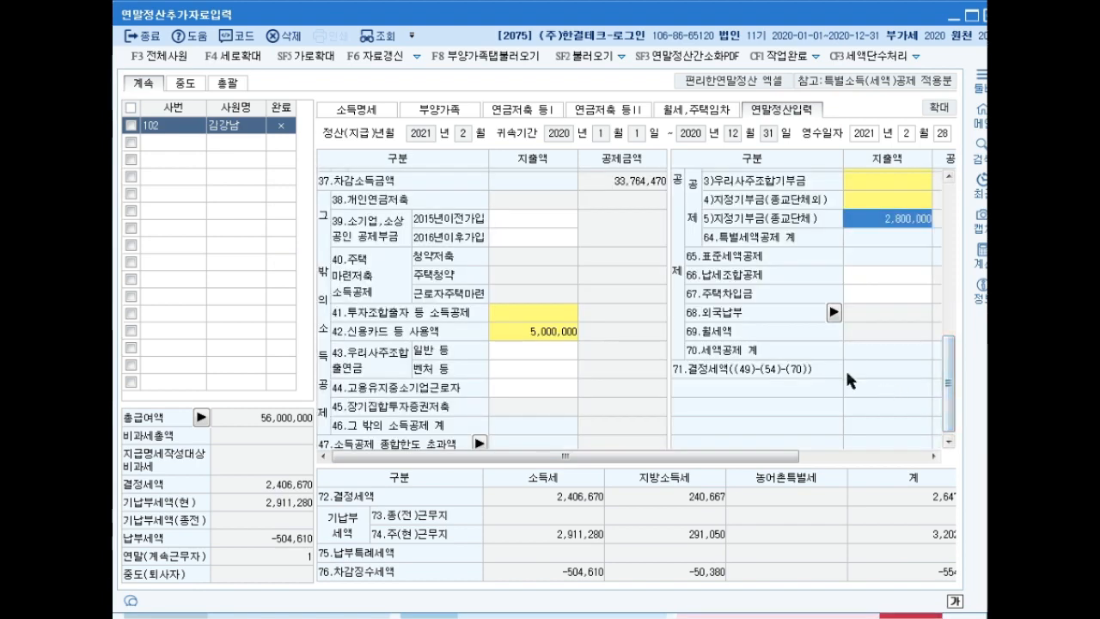
{"action": "double_click", "coordinate": [538, 331]}
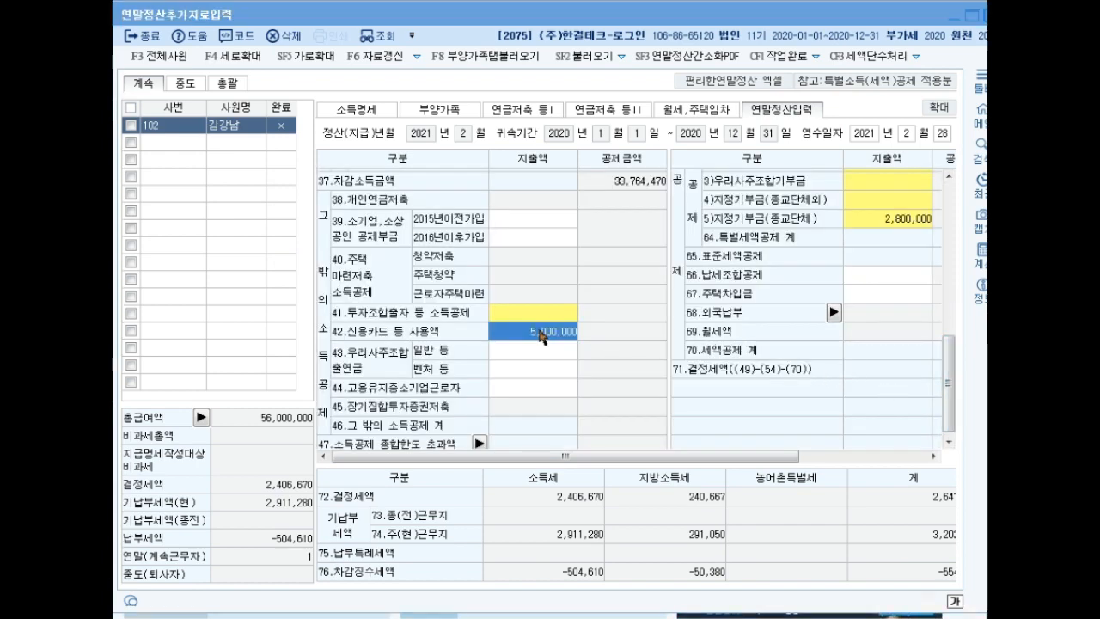
{"action": "left_click", "coordinate": [315, 93]}
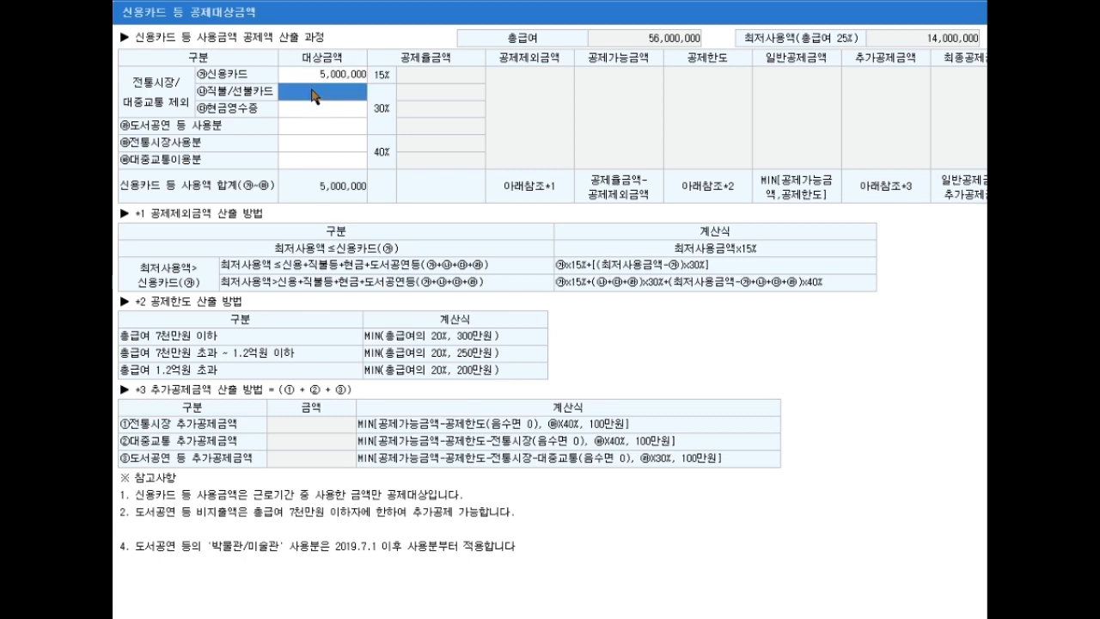
{"action": "type", "text": "24000000"}
{"action": "key", "text": "Return"}
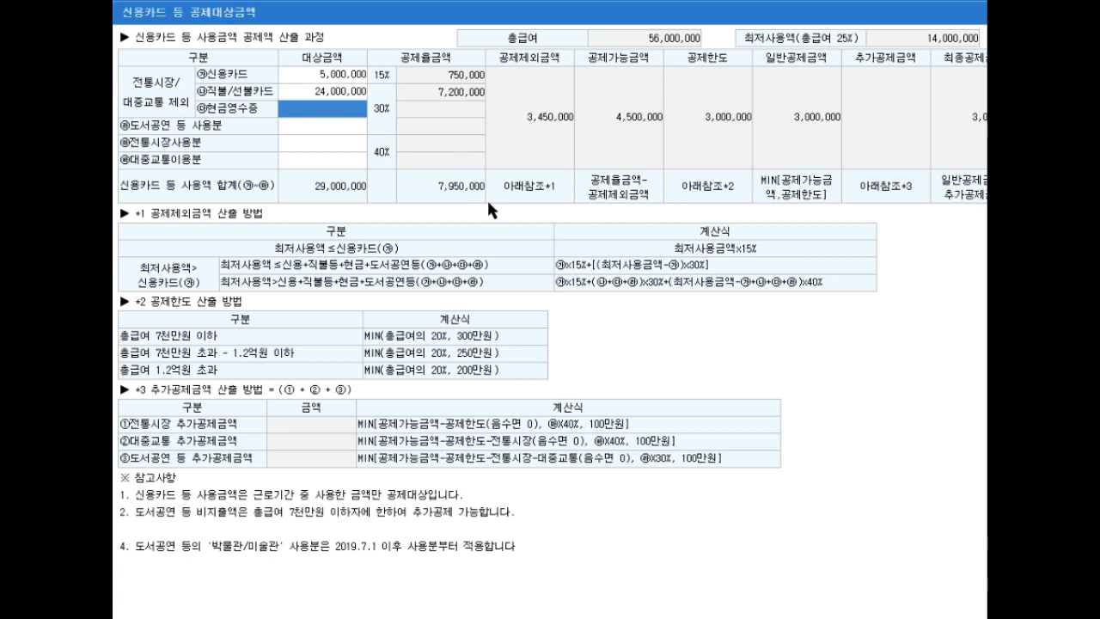
{"action": "left_click", "coordinate": [625, 615]}
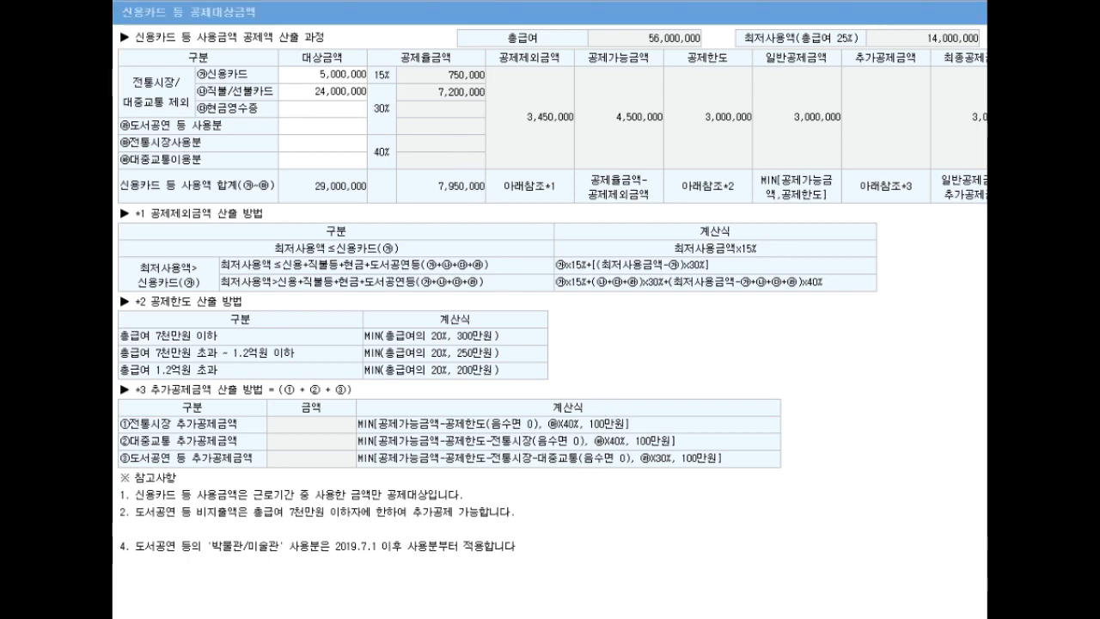
{"action": "left_click", "coordinate": [606, 584]}
{"action": "left_click", "coordinate": [611, 615]}
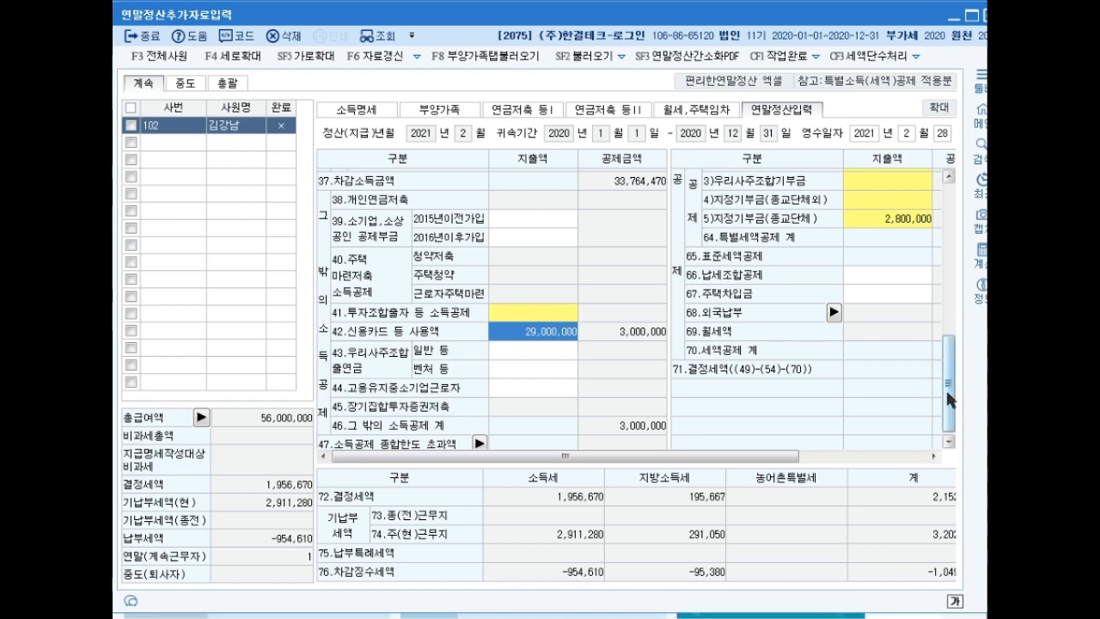
Enter 1,200,000 as the 의료비 expenditure for 그 밖의 공제대상자 and confirm it
{"action": "left_click_drag", "start_coordinate": [945, 387], "coordinate": [948, 348]}
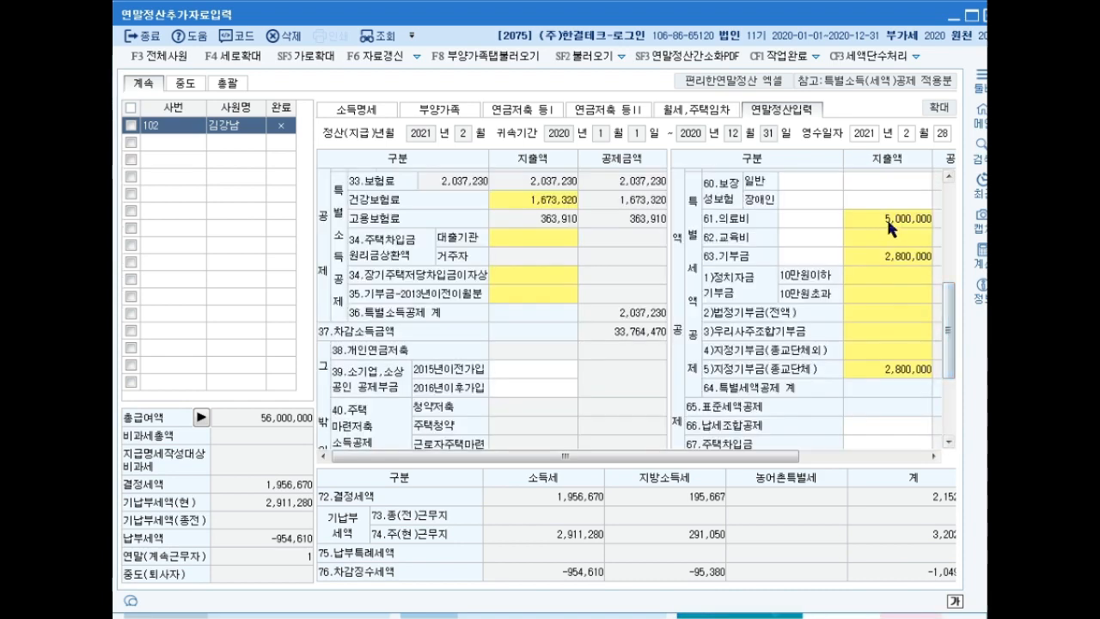
{"action": "left_click", "coordinate": [888, 220]}
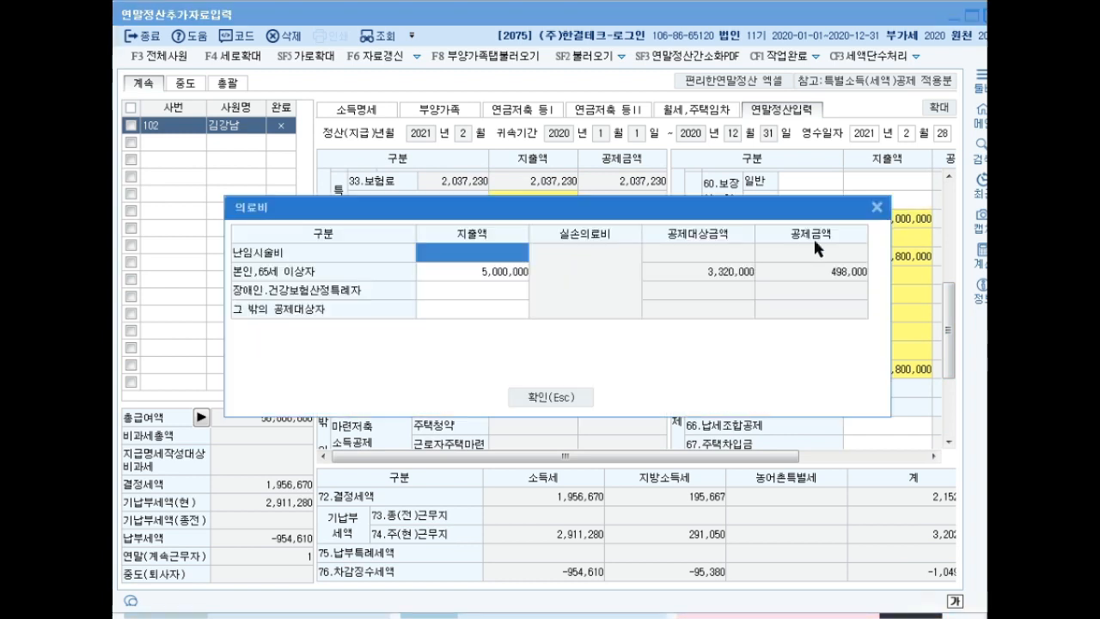
{"action": "left_click", "coordinate": [451, 273]}
{"action": "left_click", "coordinate": [451, 289]}
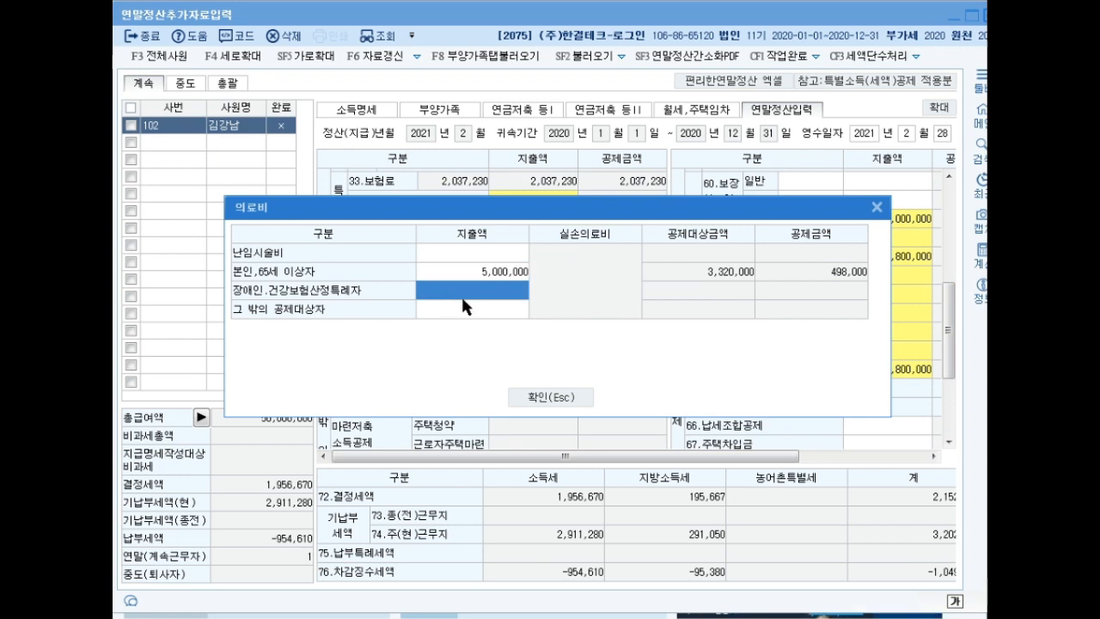
{"action": "left_click", "coordinate": [461, 311]}
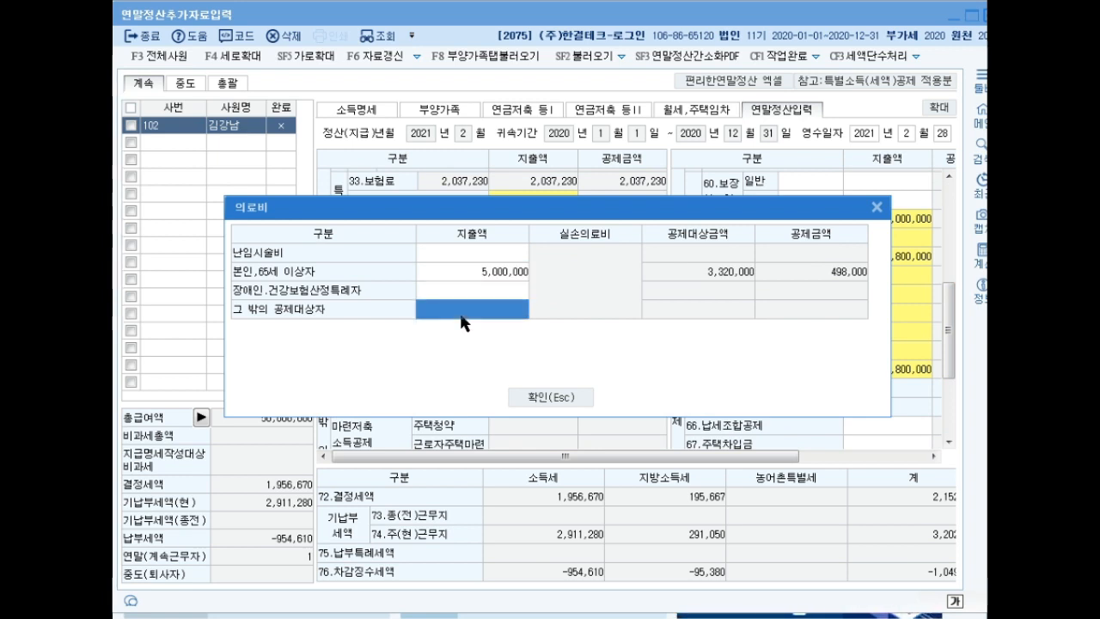
{"action": "type", "text": "1,200,"}
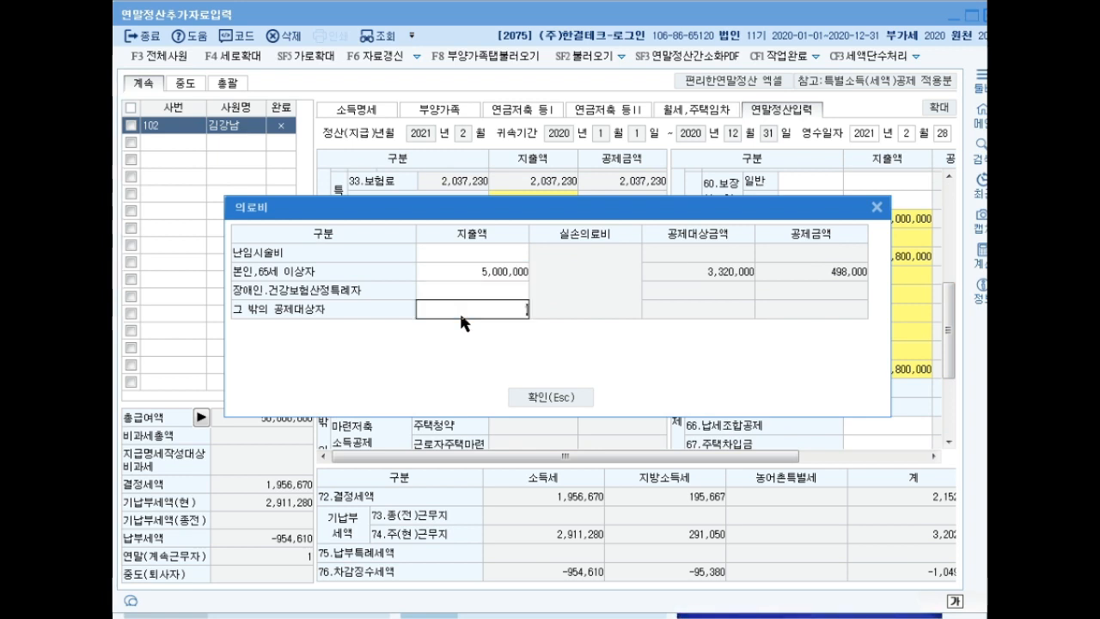
{"action": "type", "text": "000"}
{"action": "key", "text": "Return"}
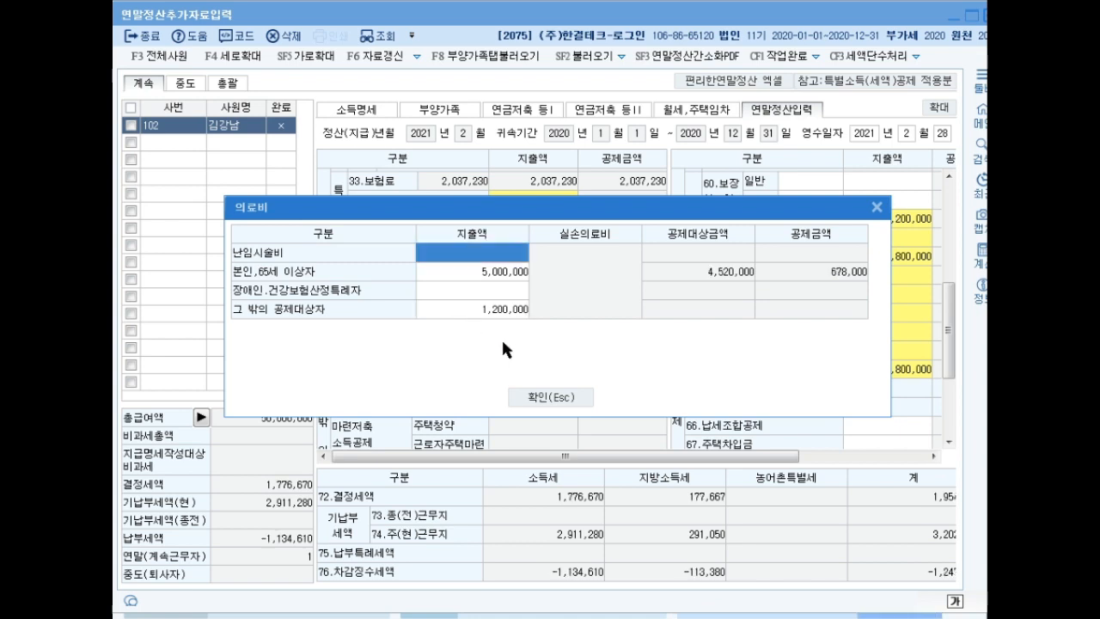
{"action": "left_click", "coordinate": [550, 398]}
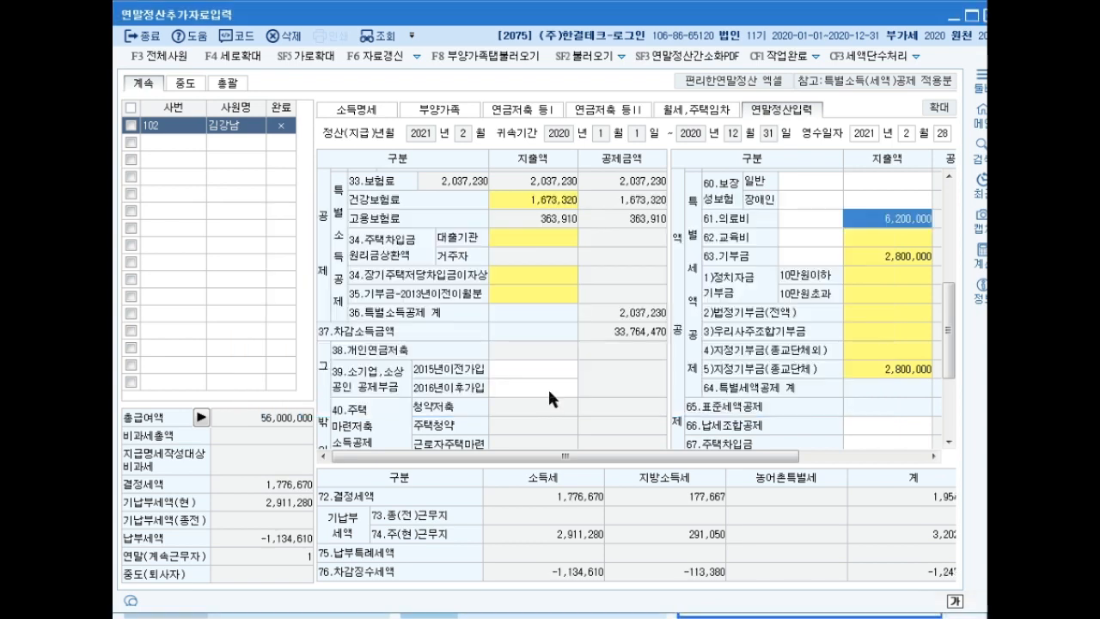
Change the ㉮신용카드 amount under 42.신용카드 등 사용액 to 6,200,000 and return to the settlement form
{"action": "left_click_drag", "start_coordinate": [948, 329], "coordinate": [952, 356]}
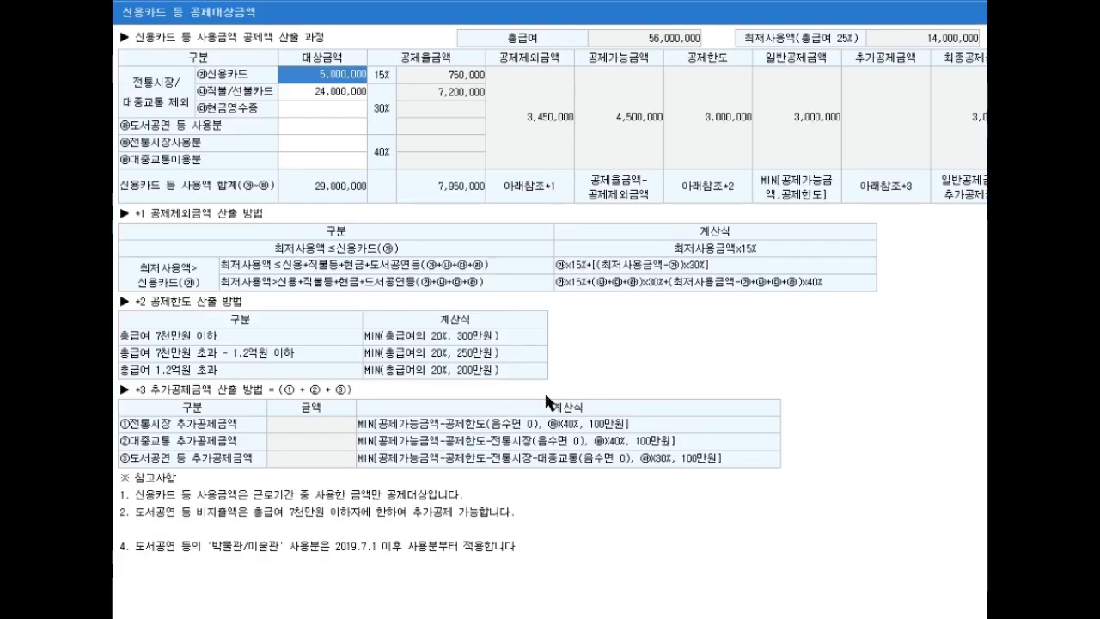
{"action": "double_click", "coordinate": [541, 398]}
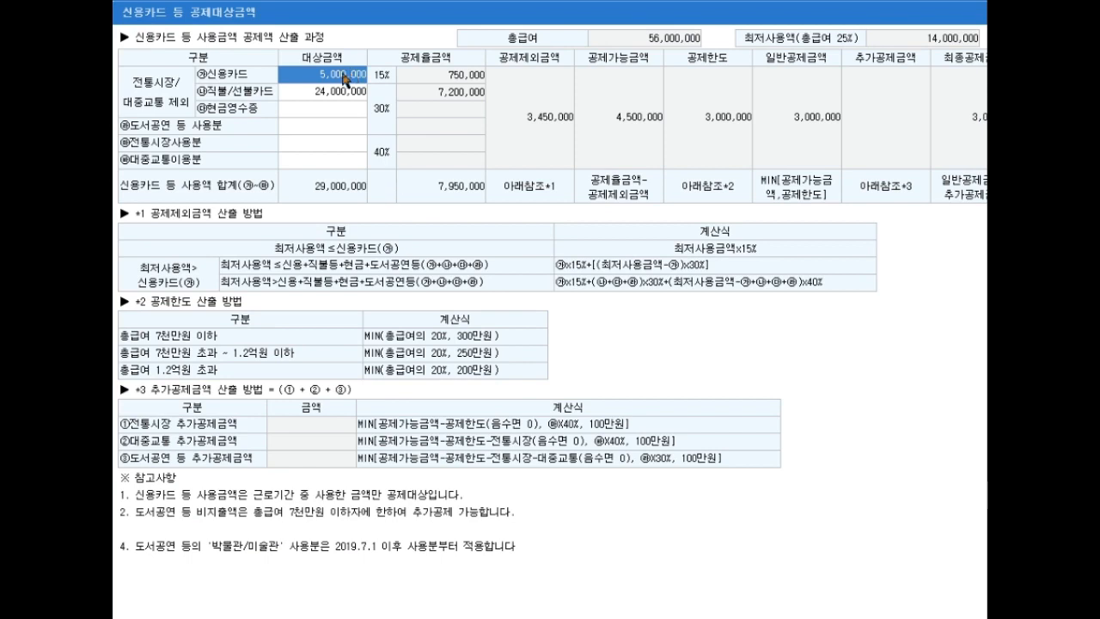
{"action": "type", "text": "6,200,000"}
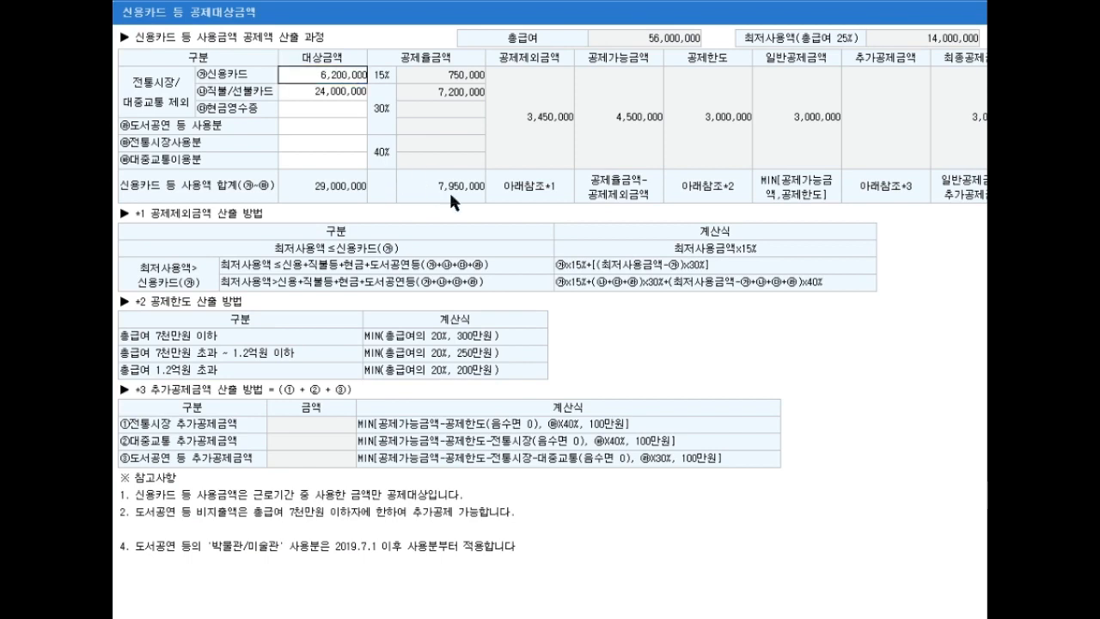
{"action": "key", "text": "Return"}
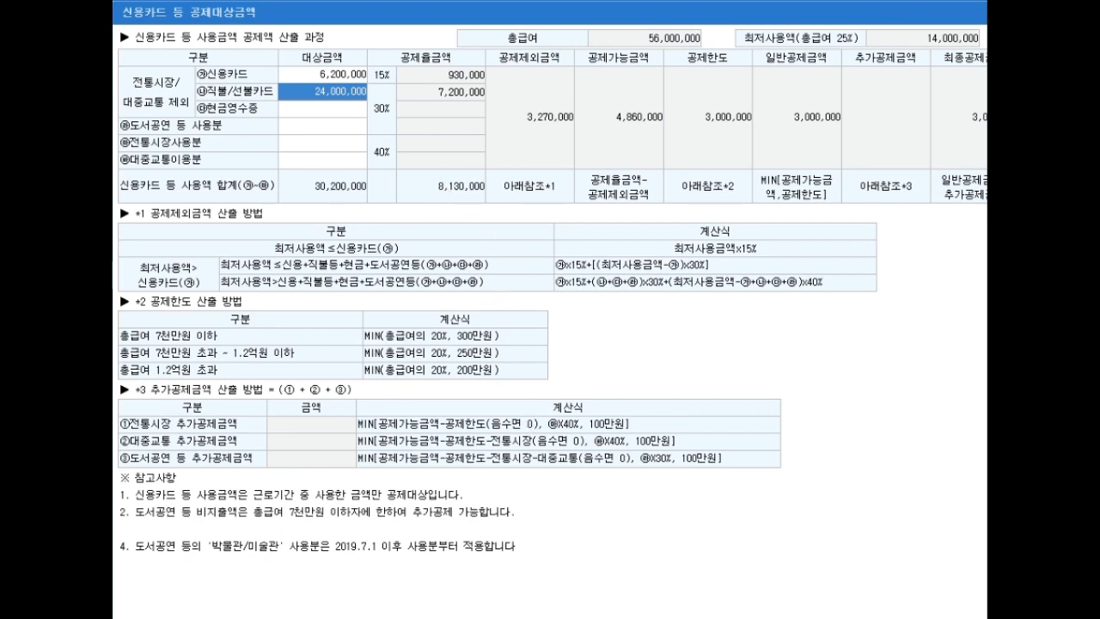
{"action": "left_click", "coordinate": [593, 617]}
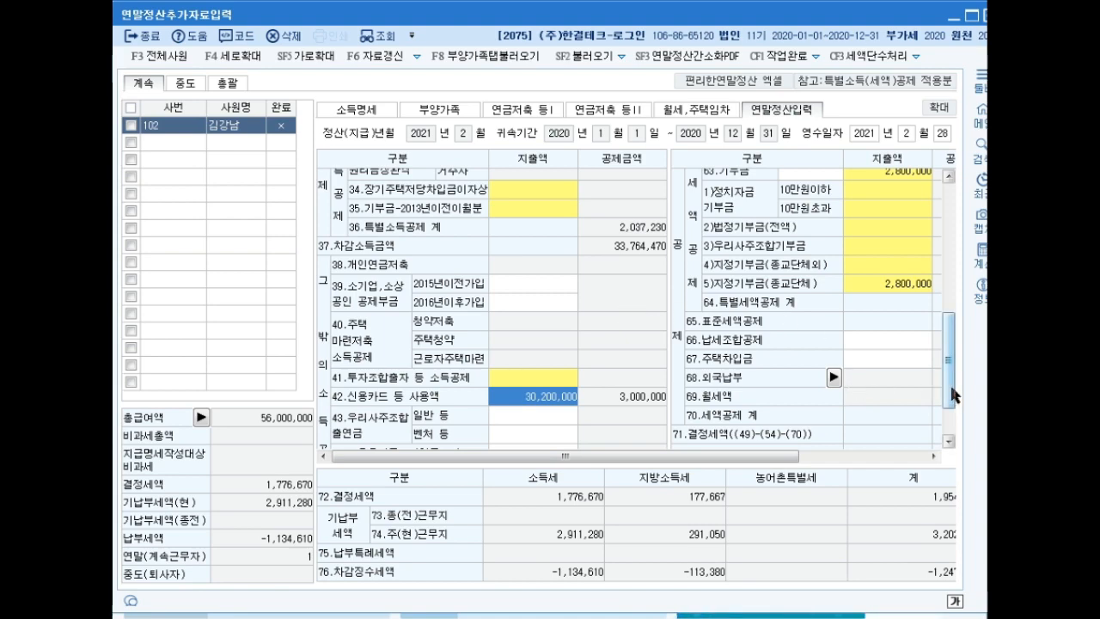
Enter 10,000,000 as the 대학생 expenditure in the 62.교육비 details and confirm the amount
{"action": "left_click_drag", "start_coordinate": [954, 395], "coordinate": [948, 370]}
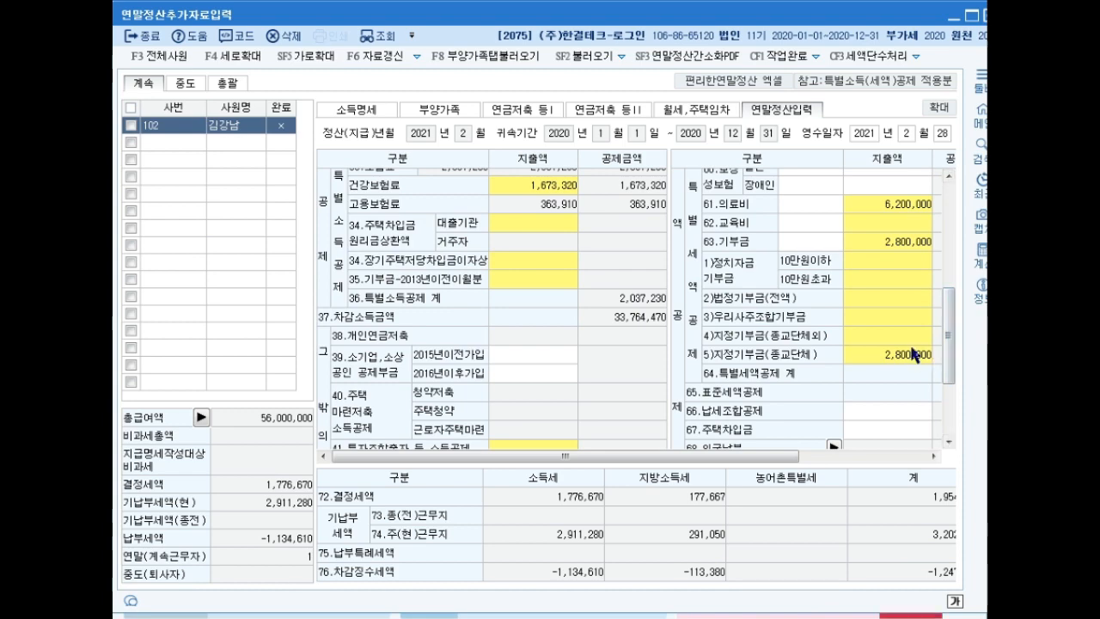
{"action": "left_click_drag", "start_coordinate": [943, 343], "coordinate": [940, 332]}
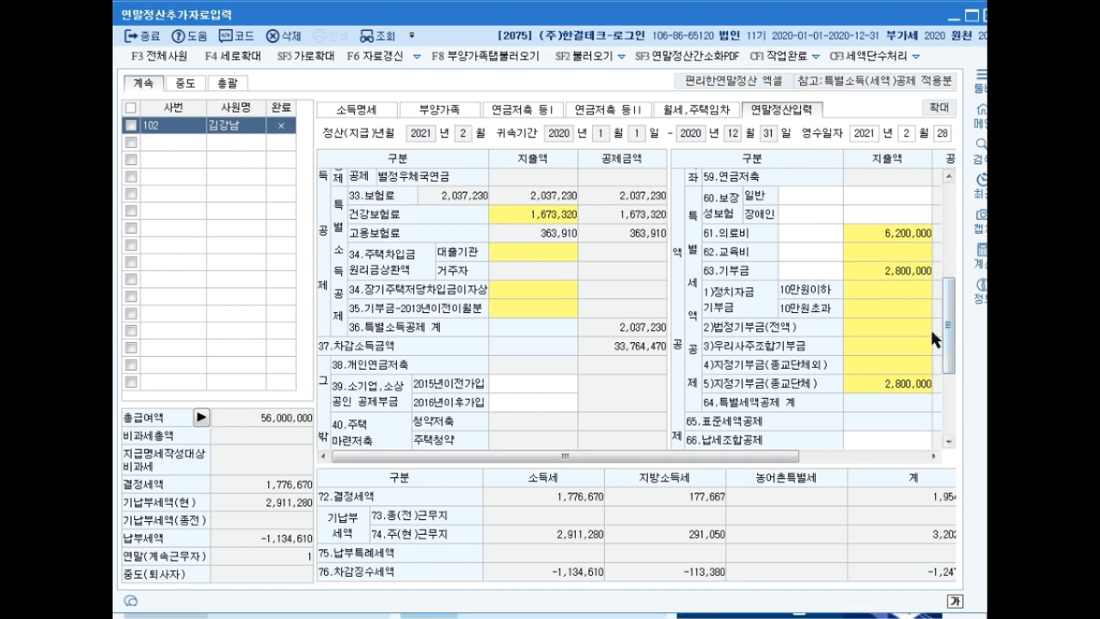
{"action": "left_click", "coordinate": [871, 247]}
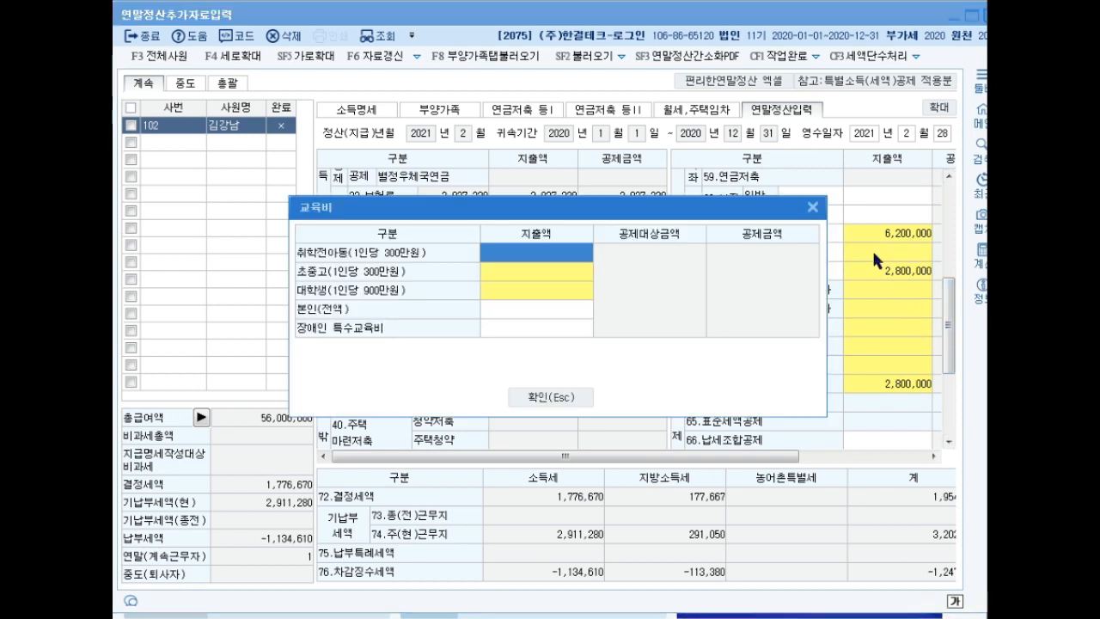
{"action": "left_click", "coordinate": [512, 291]}
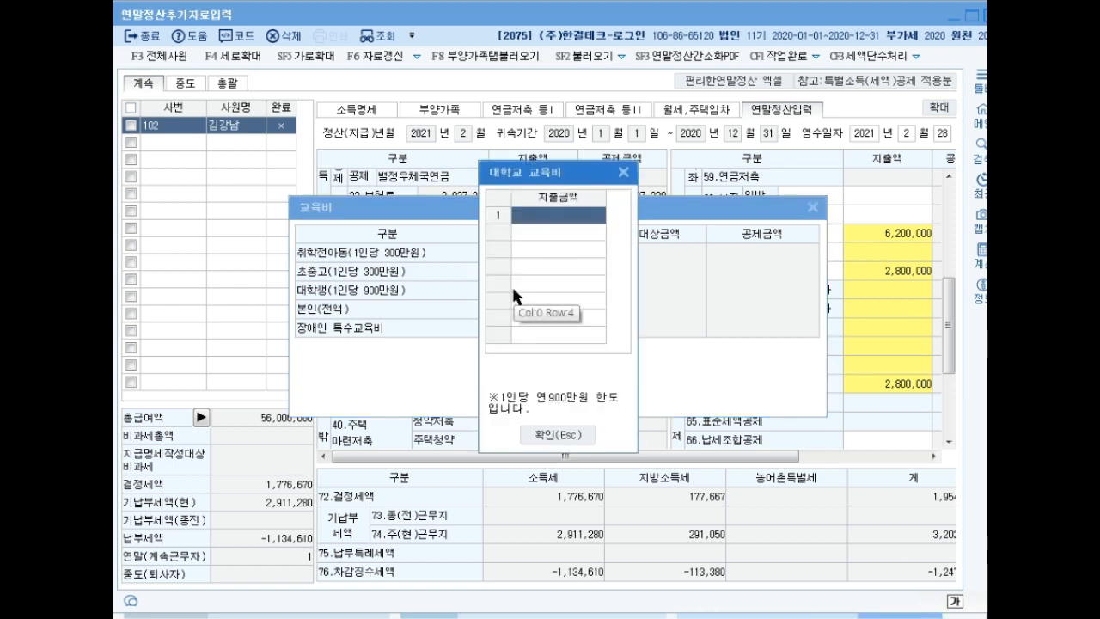
{"action": "type", "text": "10000000"}
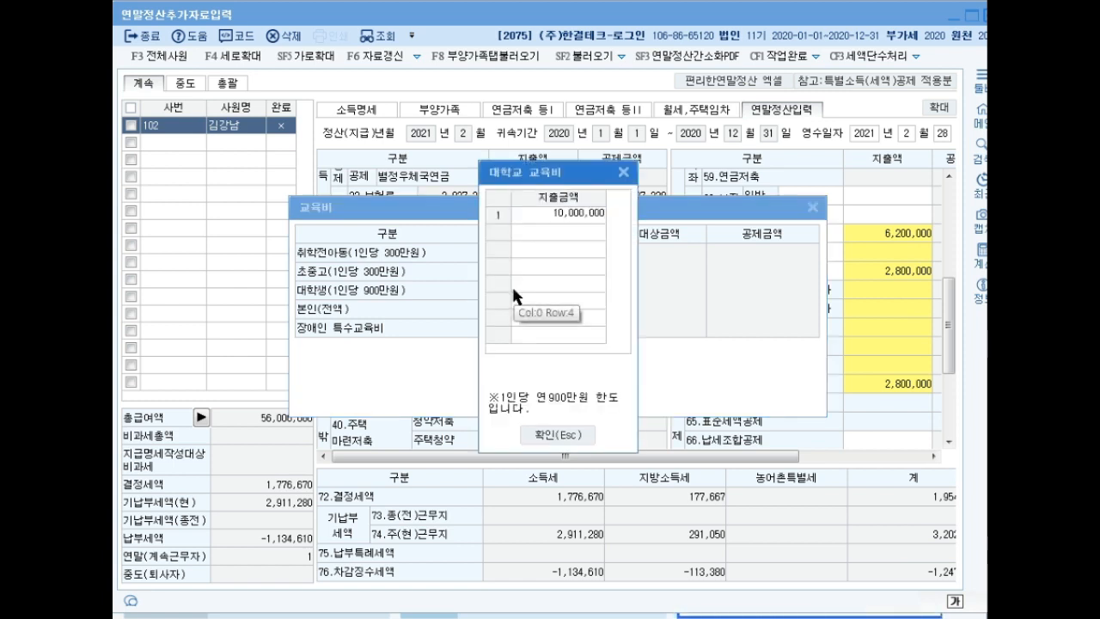
{"action": "left_click", "coordinate": [557, 434]}
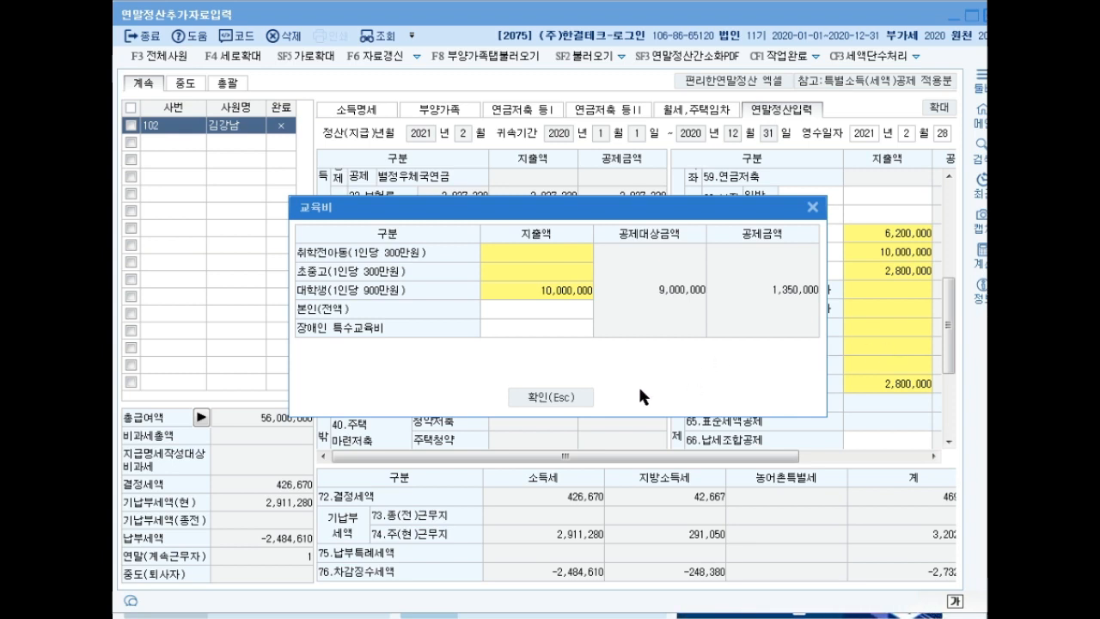
Enter 3,600,000 as the 취학전아동 education expenditure and confirm the 교육비 details
{"action": "double_click", "coordinate": [533, 248]}
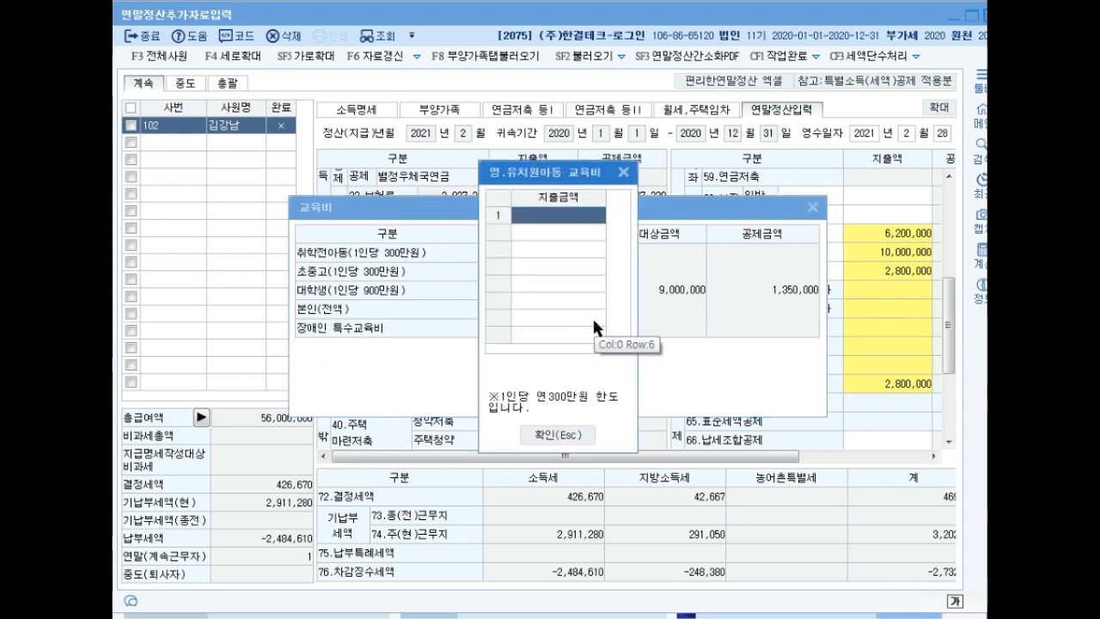
{"action": "type", "text": "3600000"}
{"action": "key", "text": "Return"}
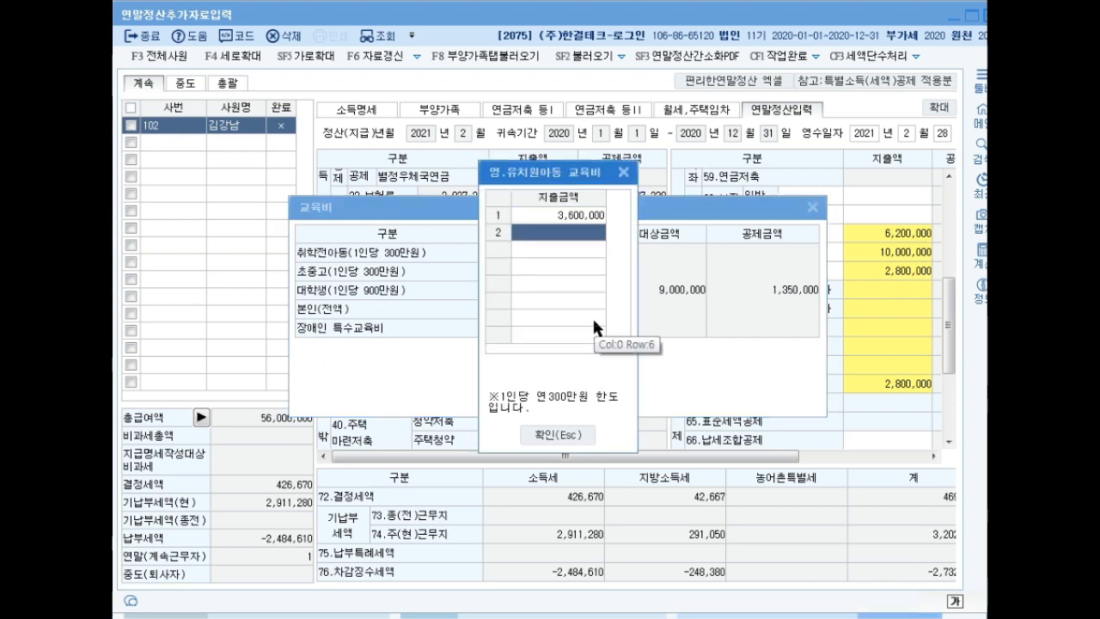
{"action": "left_click", "coordinate": [566, 438]}
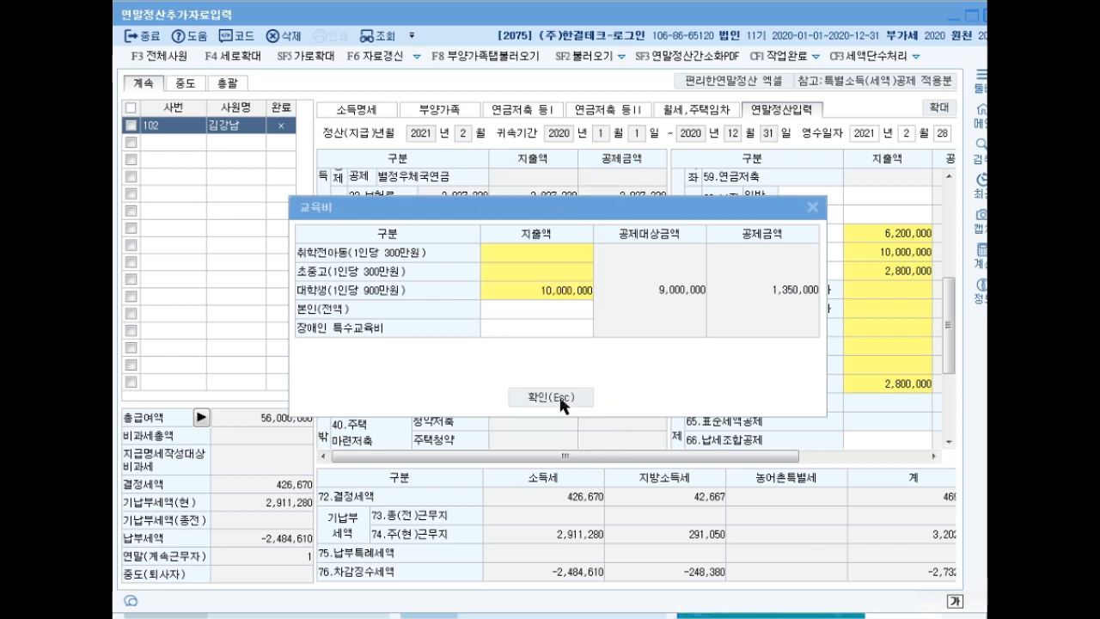
{"action": "left_click", "coordinate": [560, 397]}
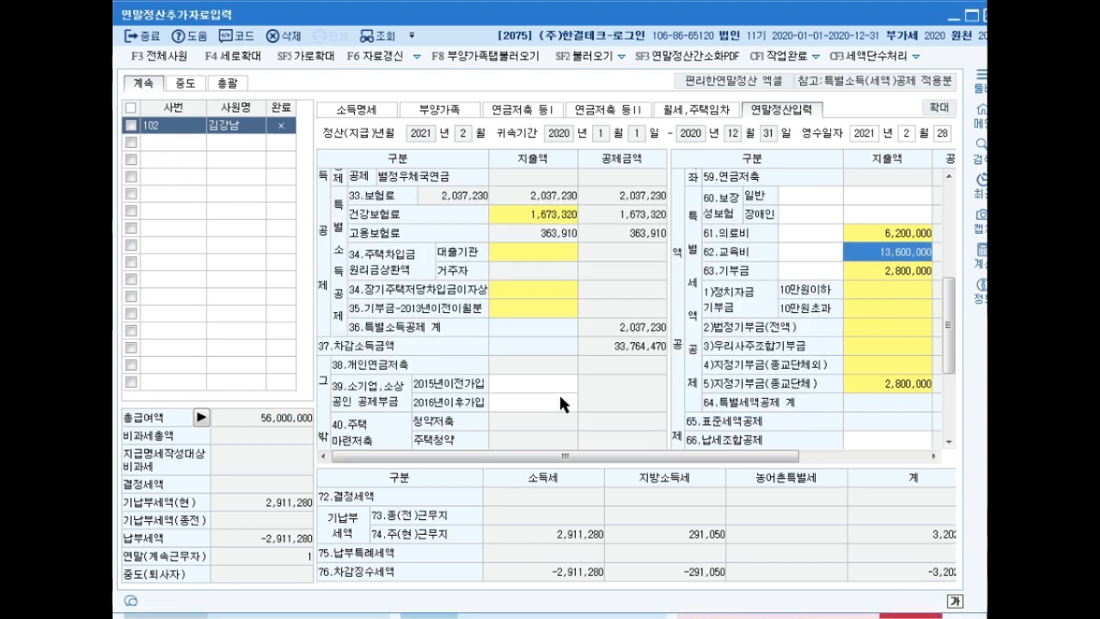